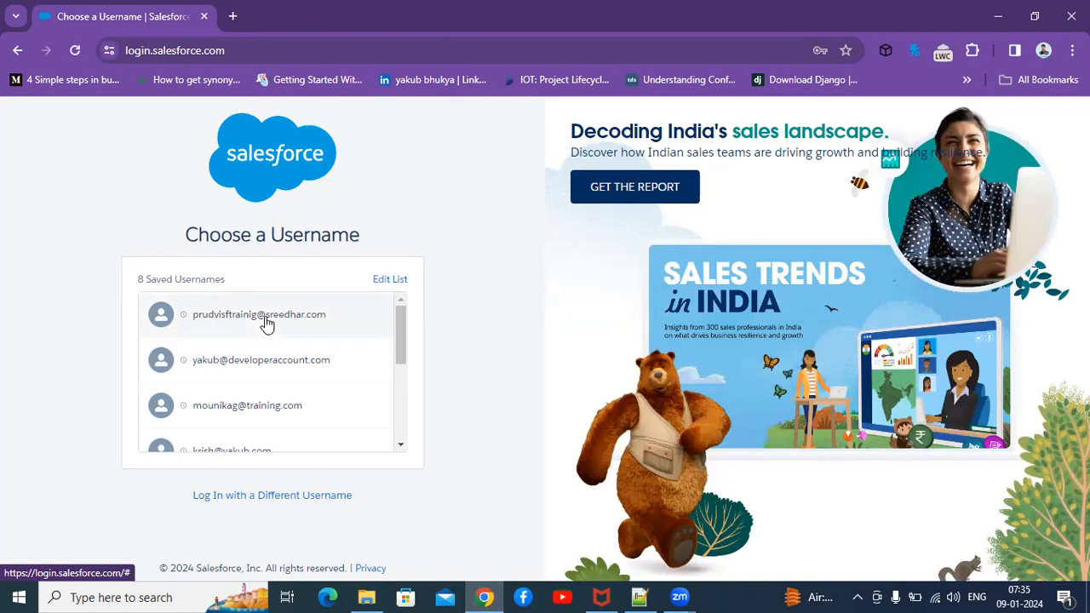
Log in to Salesforce with the first saved username.
left_click(259, 314)
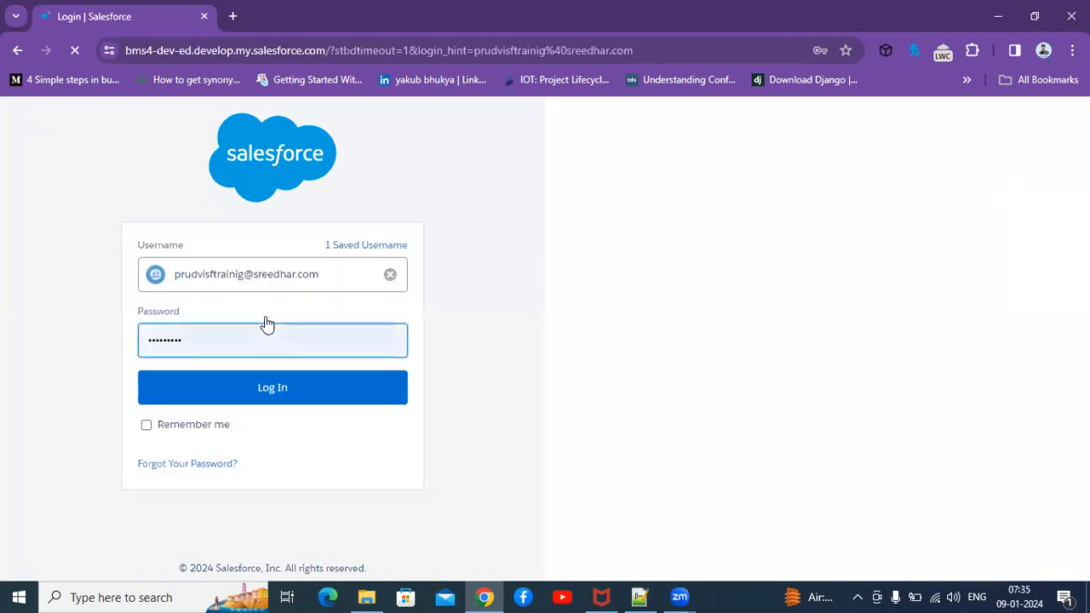
left_click(266, 389)
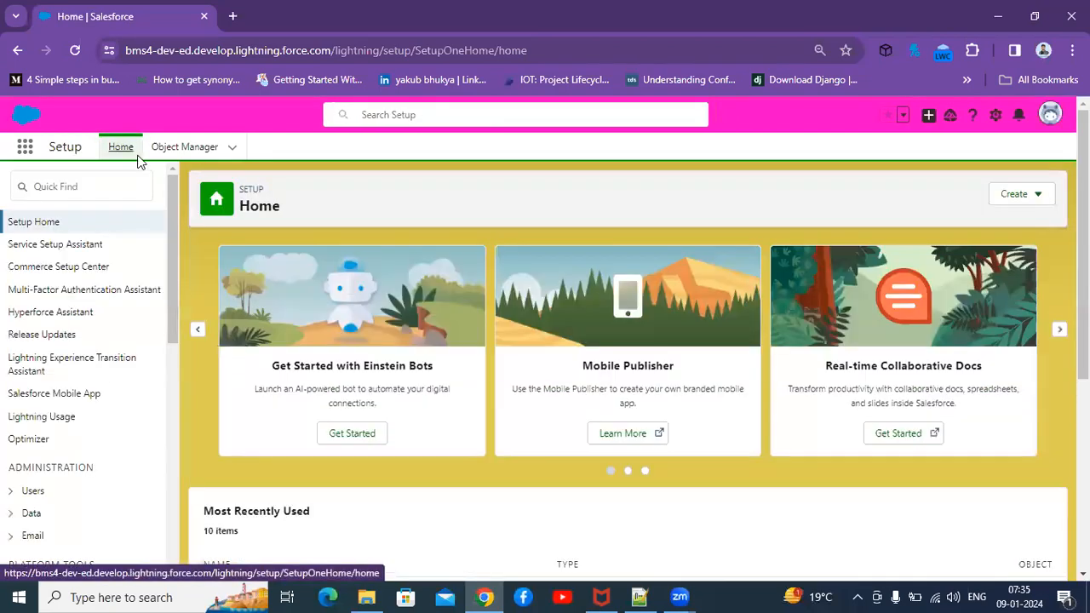
Find the Sales app by searching for "sales" and open its Opportunities list.
left_click(23, 155)
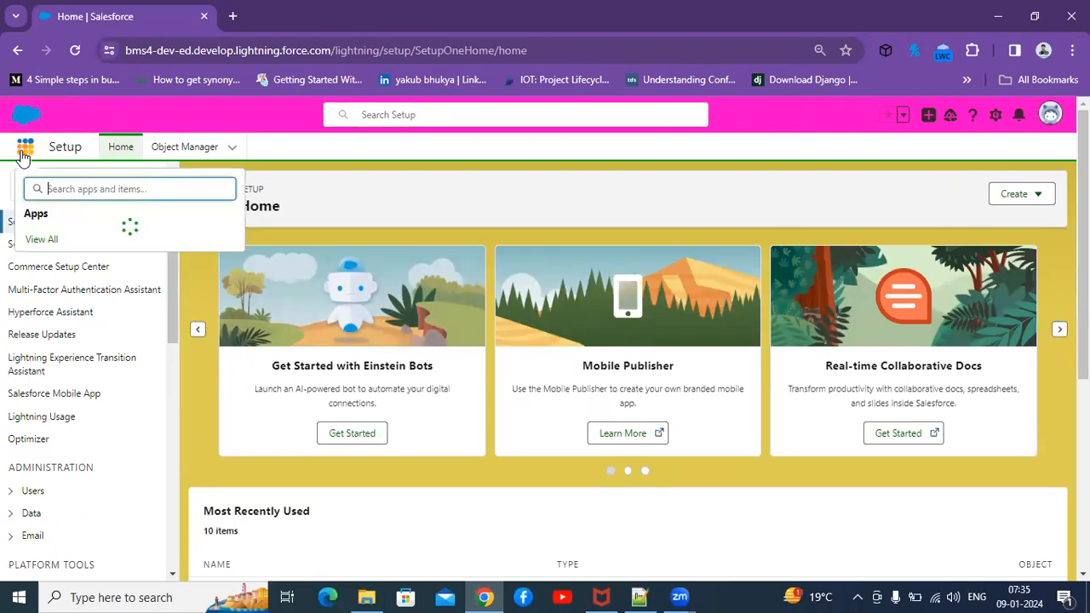
type("sales")
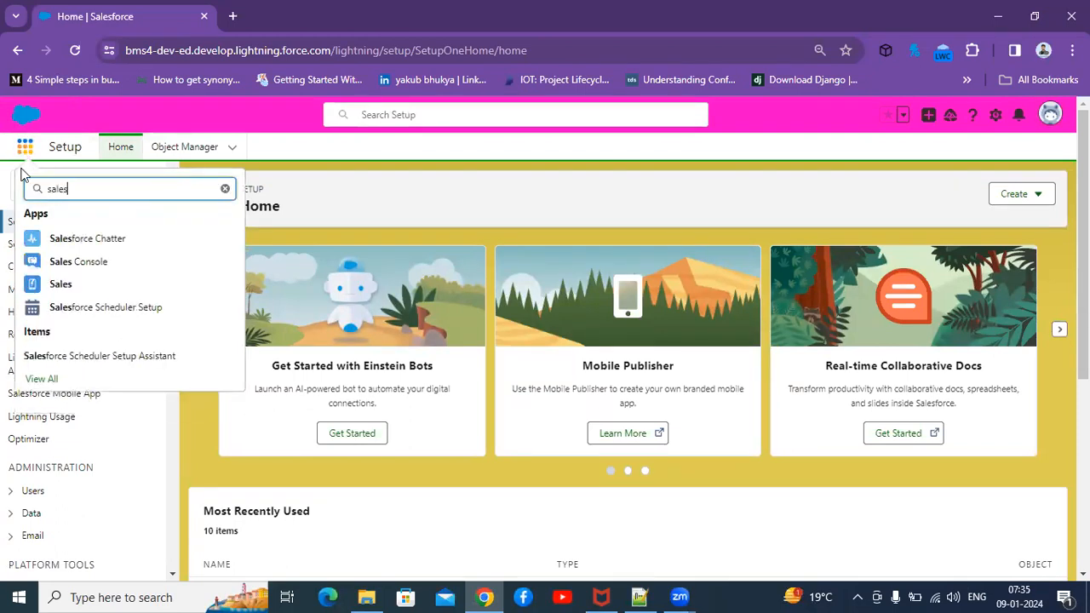
left_click(79, 292)
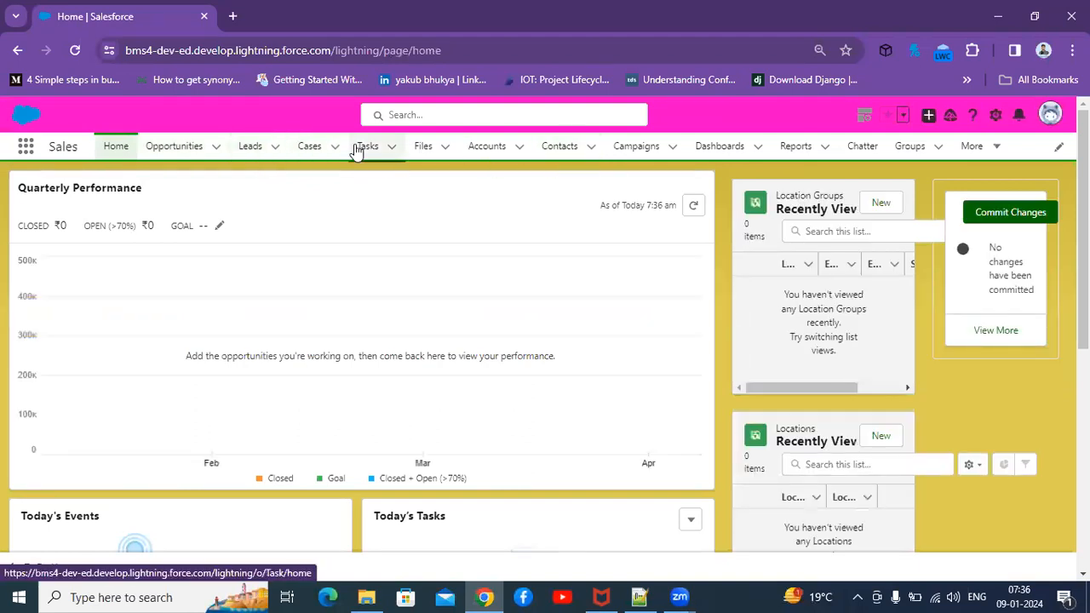
left_click(170, 147)
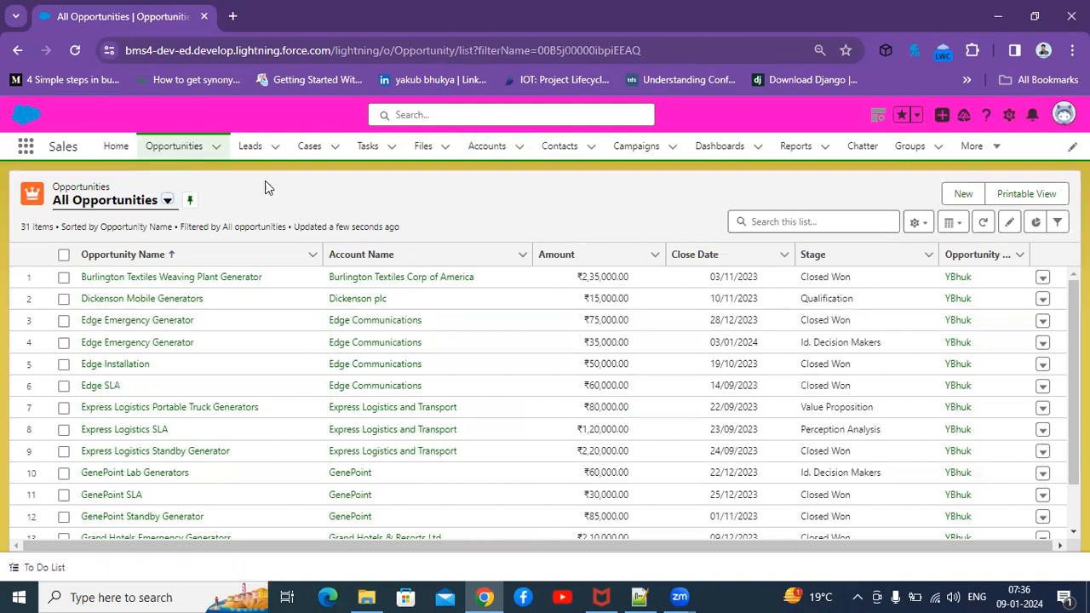
Search the App Launcher for "account" and close the launcher without opening an item.
left_click(27, 147)
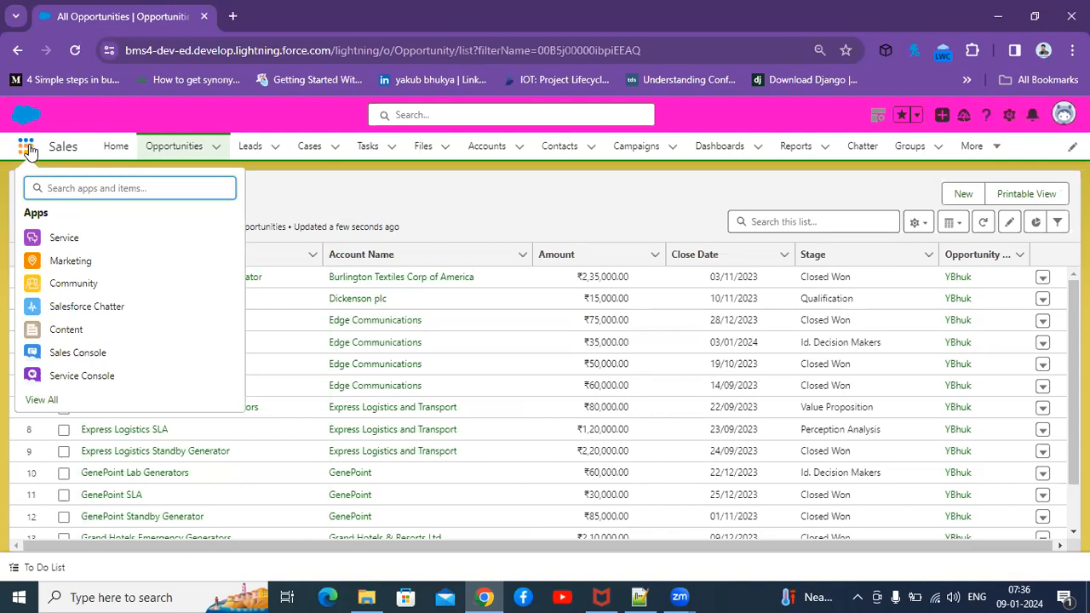
type("account")
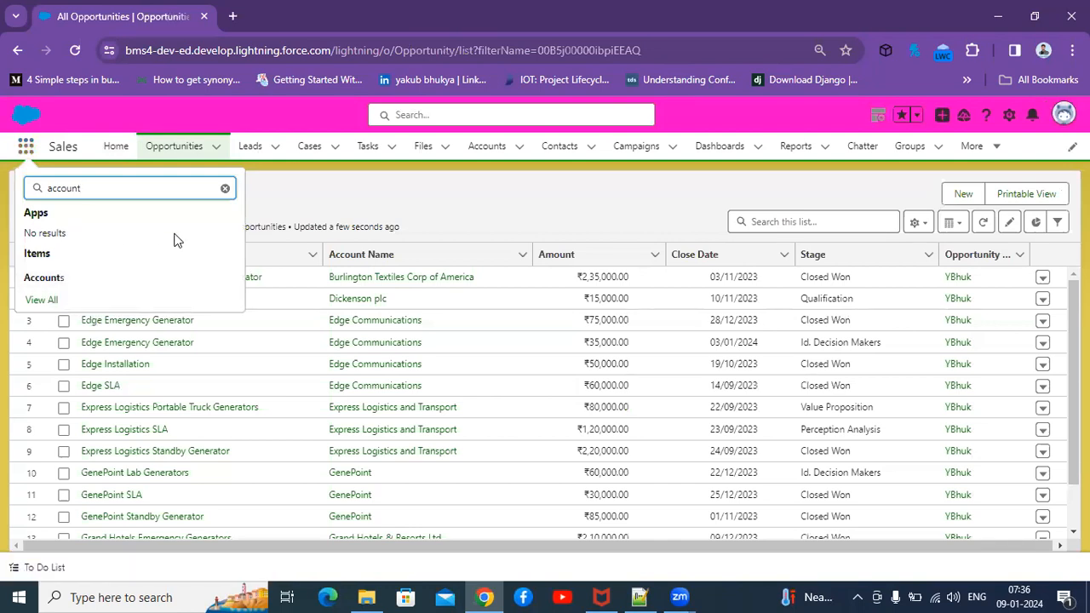
left_click(447, 208)
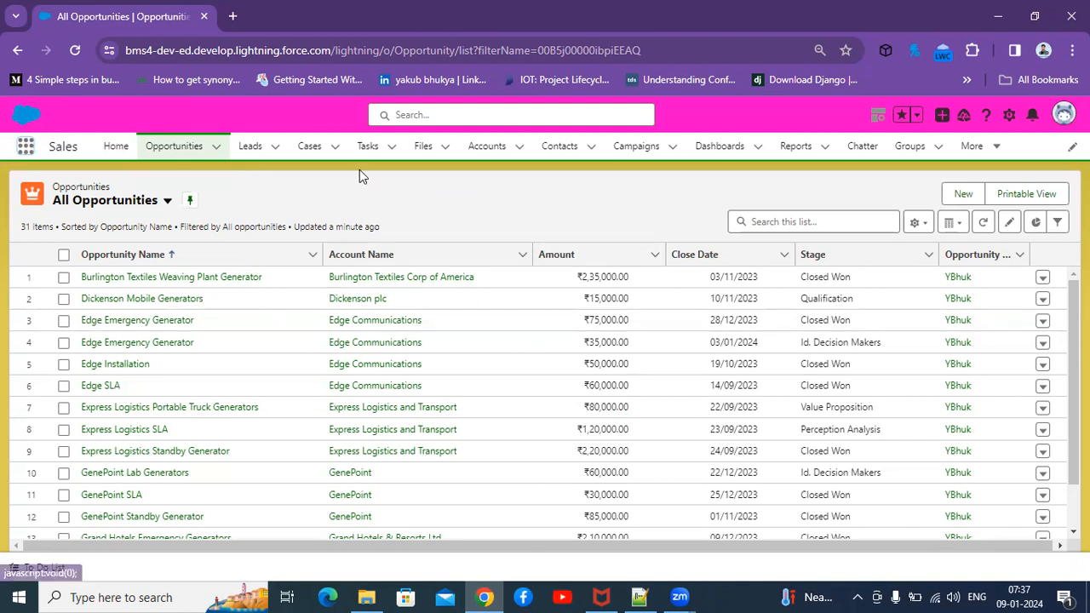
Open Setup for the current app, go to Object Manager and view the options for creating an object.
left_click(1008, 116)
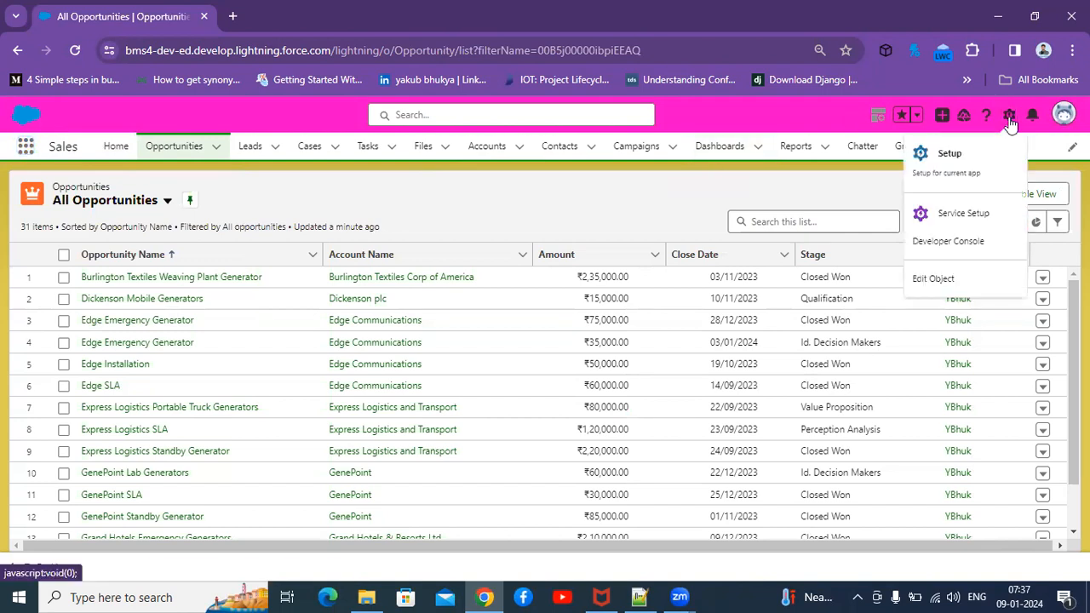
left_click(965, 163)
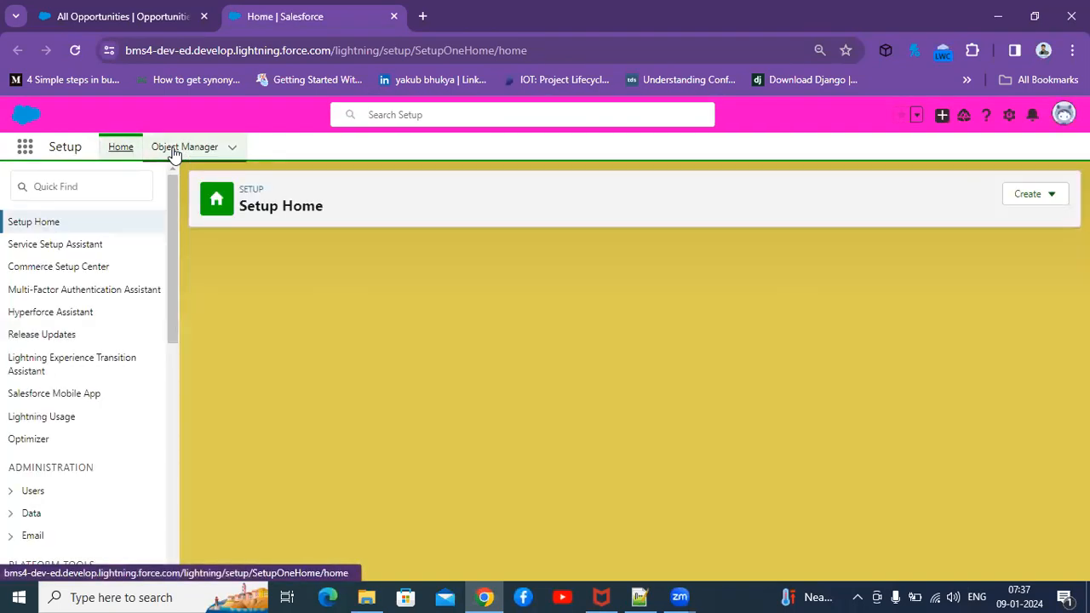
left_click(172, 152)
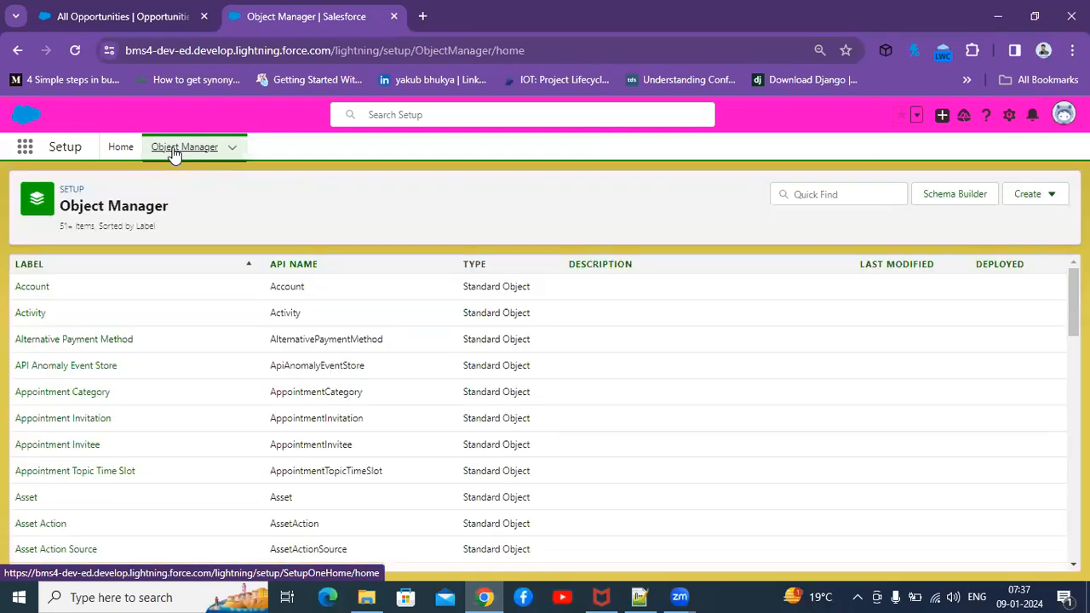
left_click(1046, 201)
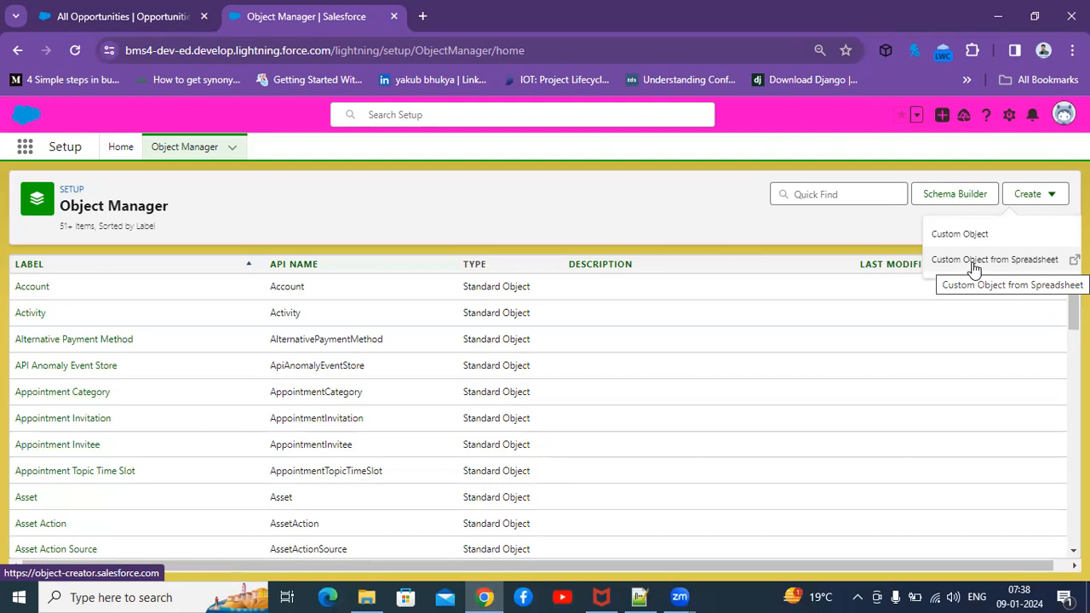
Open Schema Builder, clear all displayed objects, and show only the Account object at the upper edge of the canvas.
left_click(936, 196)
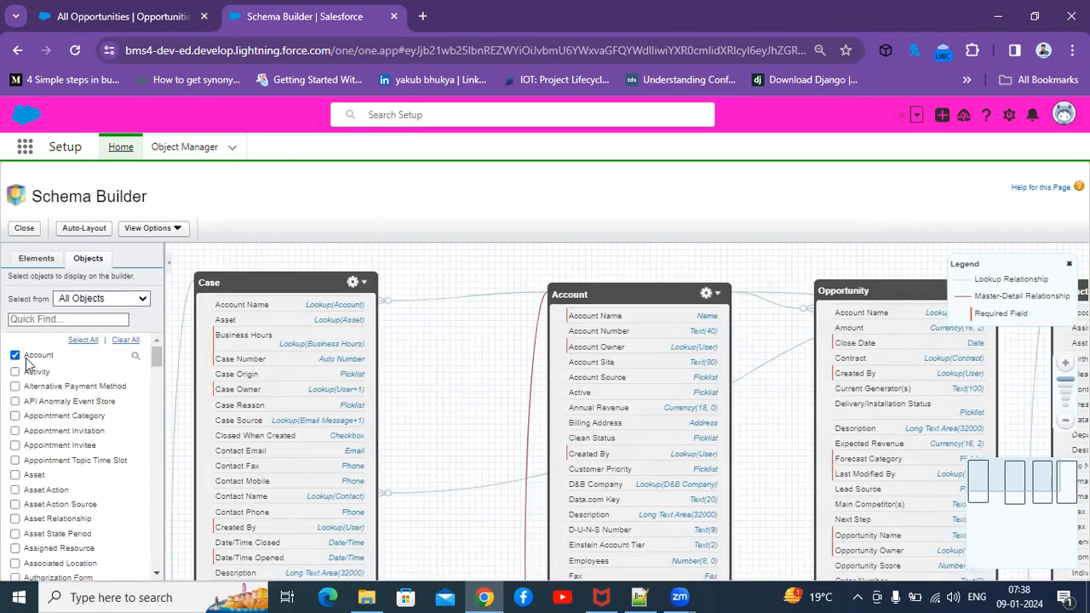
left_click(123, 341)
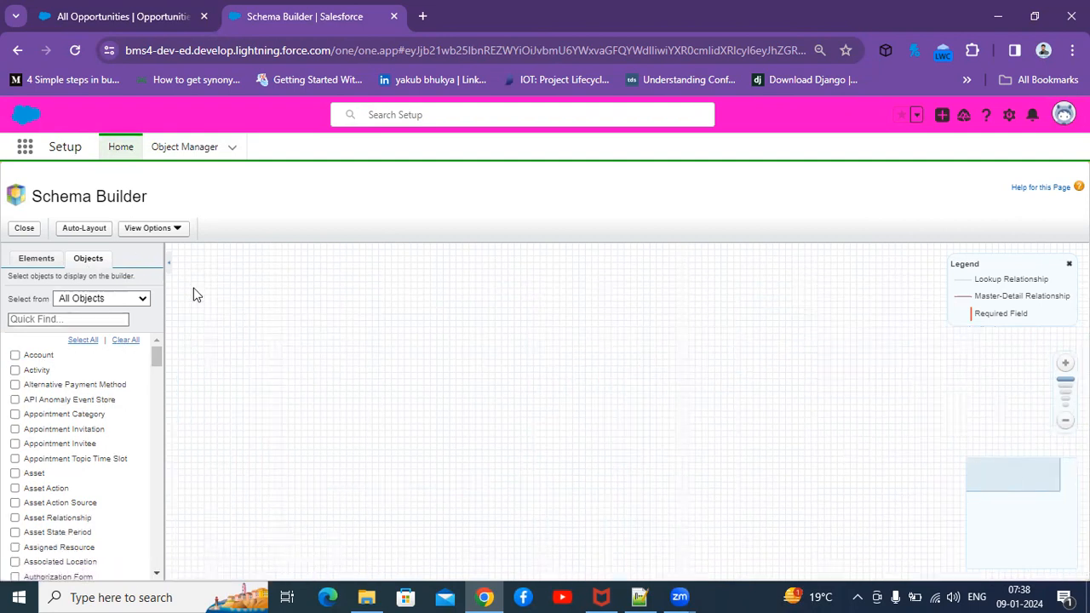
left_click(31, 265)
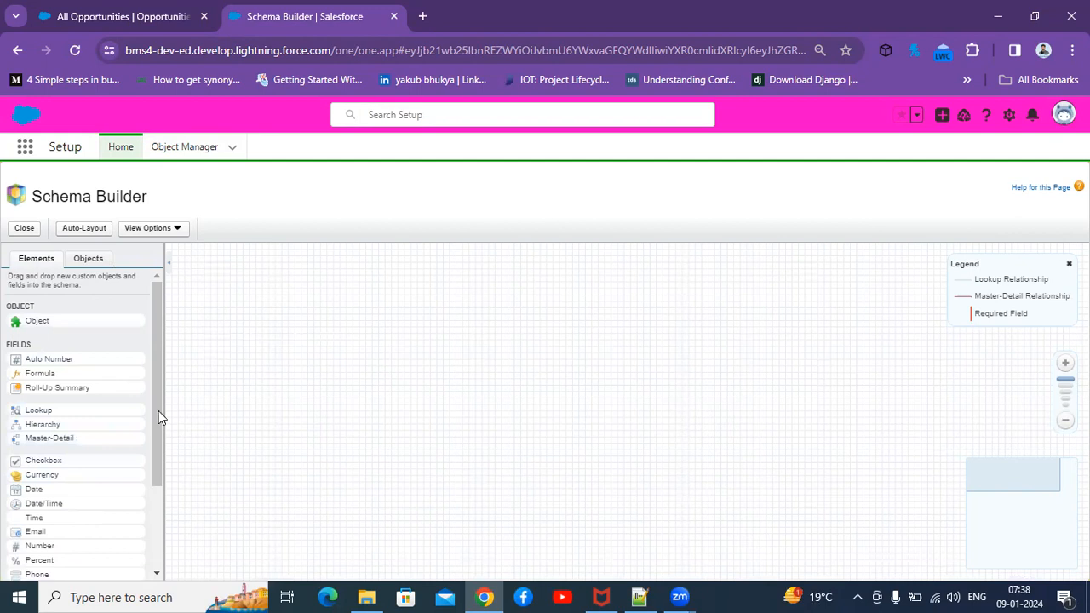
left_click(89, 259)
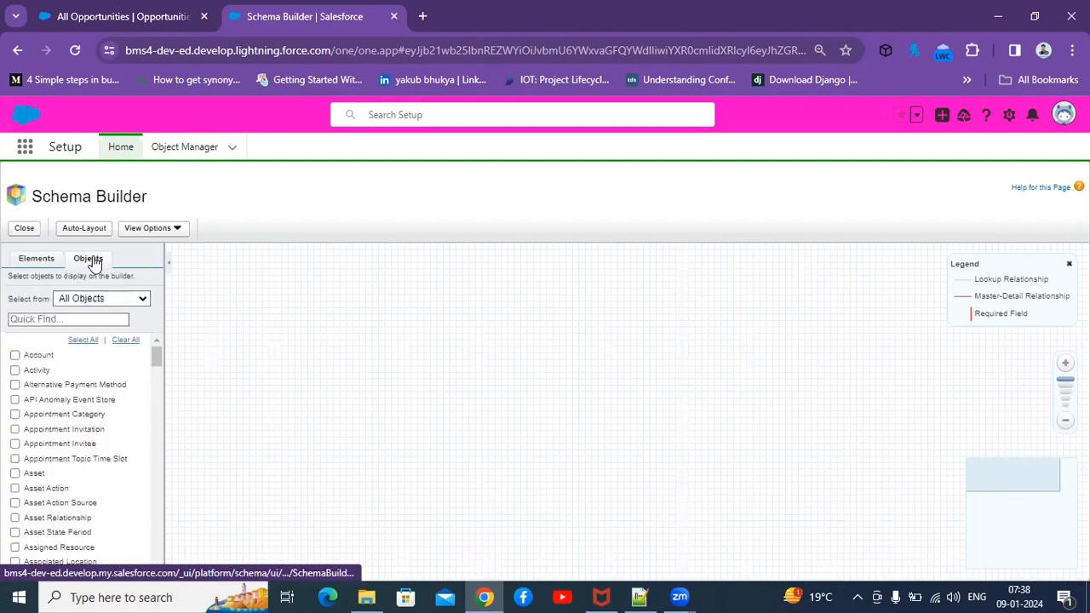
left_click(14, 357)
left_click_drag(622, 293, 606, 253)
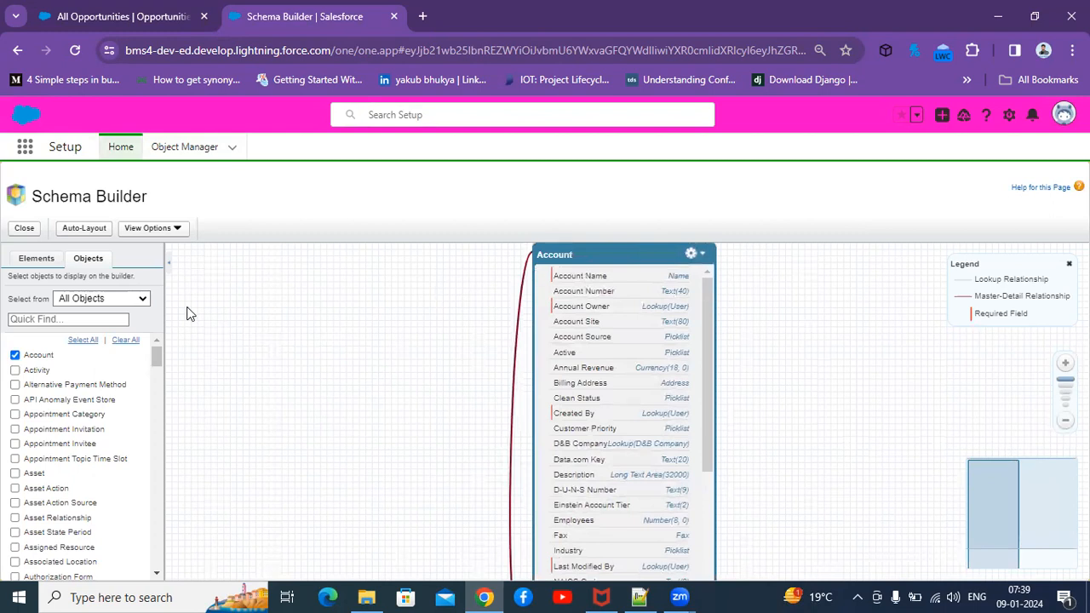
Start a new Date/Time field on the Account object, examine its label, name and default value settings, and cancel it.
left_click(29, 261)
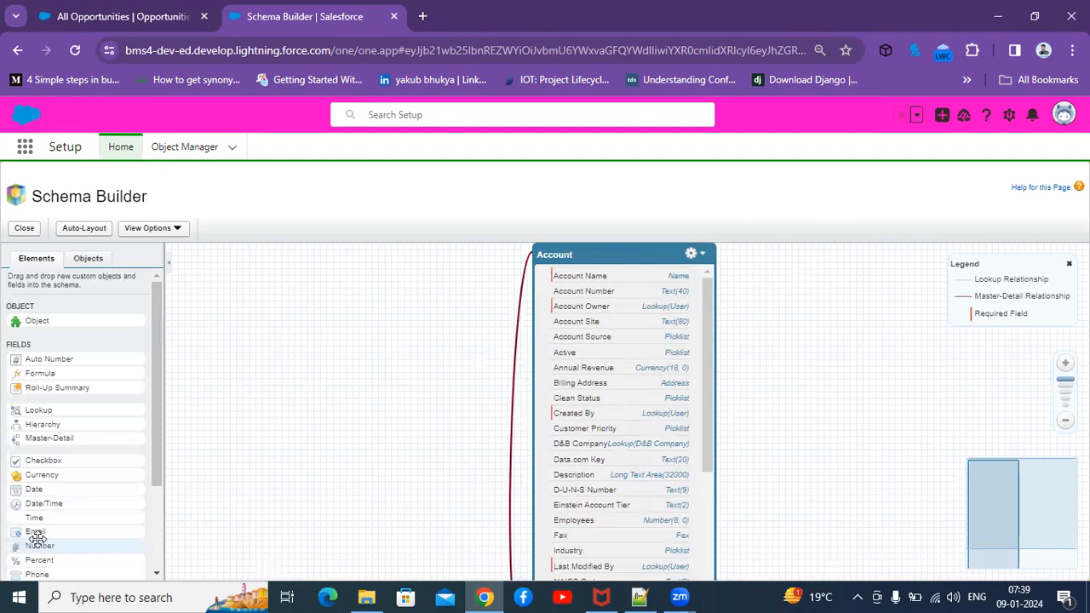
left_click_drag(49, 503, 584, 434)
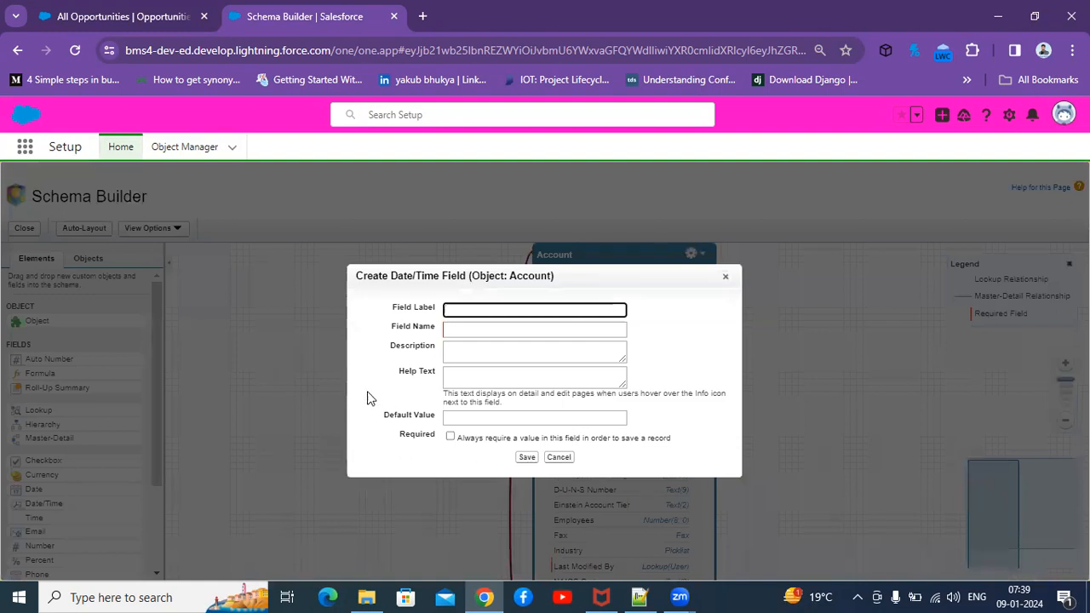
left_click(473, 328)
left_click(466, 311)
left_click(487, 415)
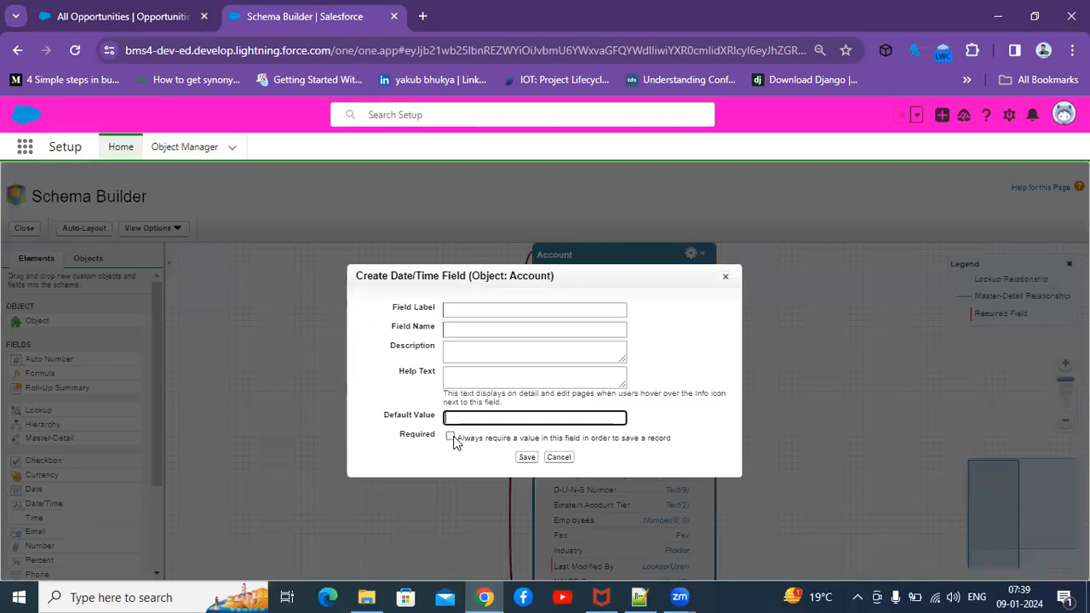
left_click(559, 460)
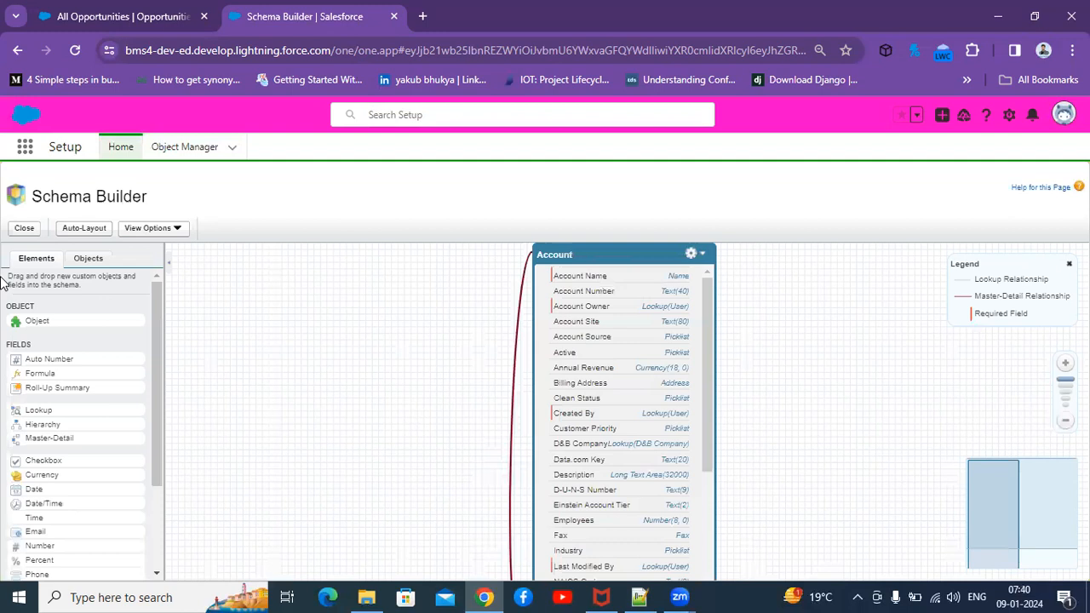
Start a new custom object, try its In Development and Deployed options, and cancel the creation form.
left_click_drag(44, 320, 286, 315)
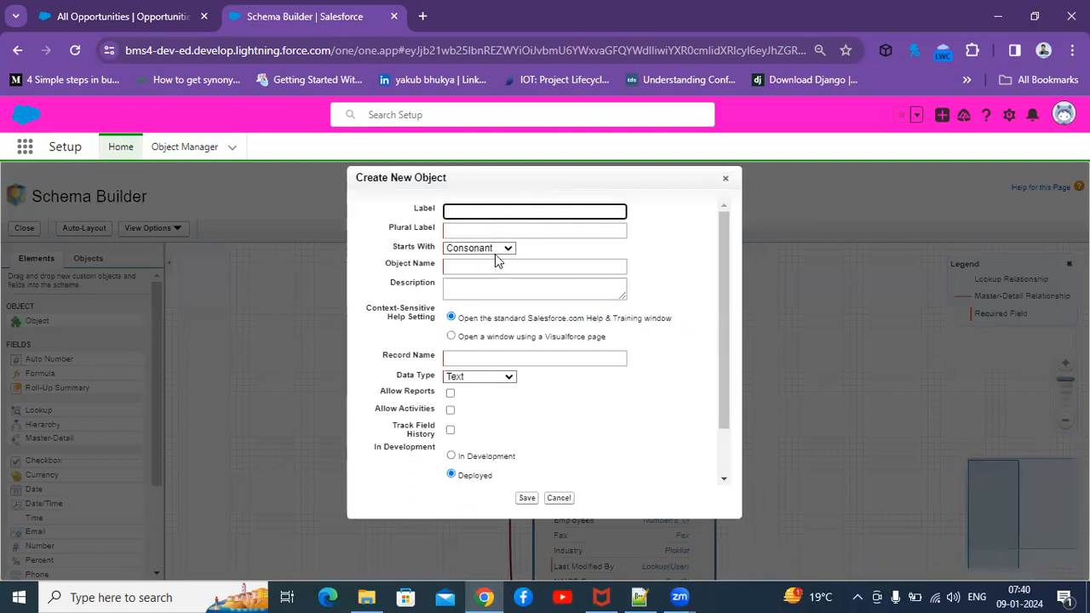
left_click(491, 265)
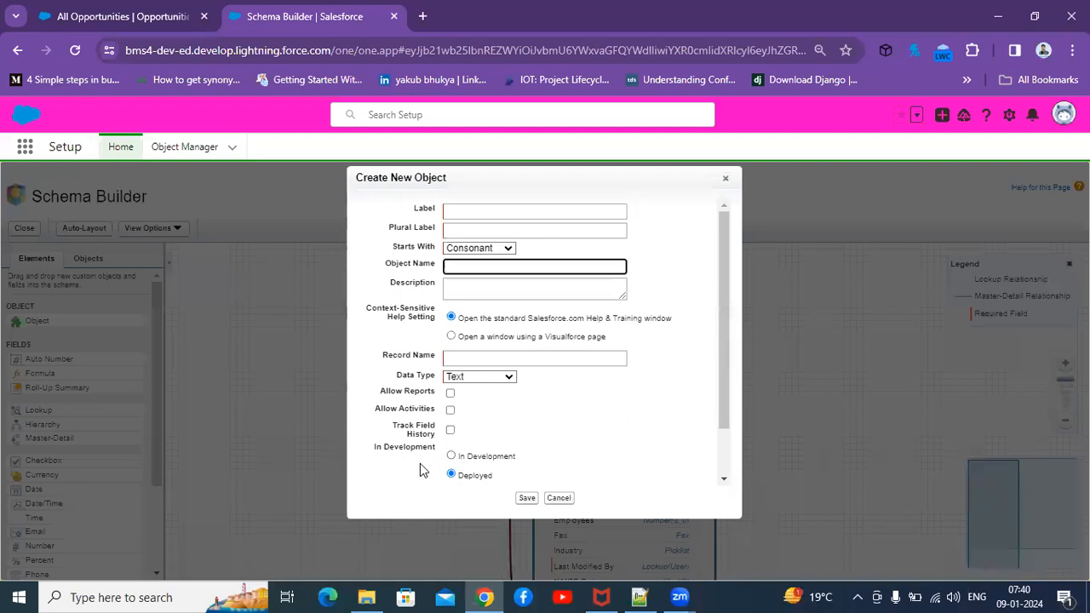
left_click(451, 457)
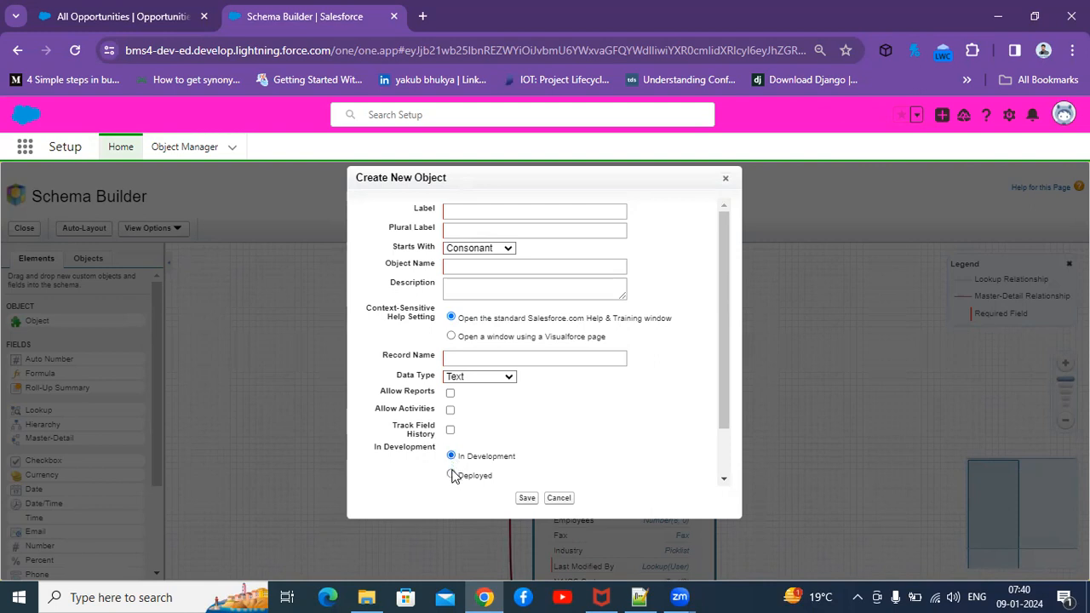
left_click(451, 475)
left_click(558, 498)
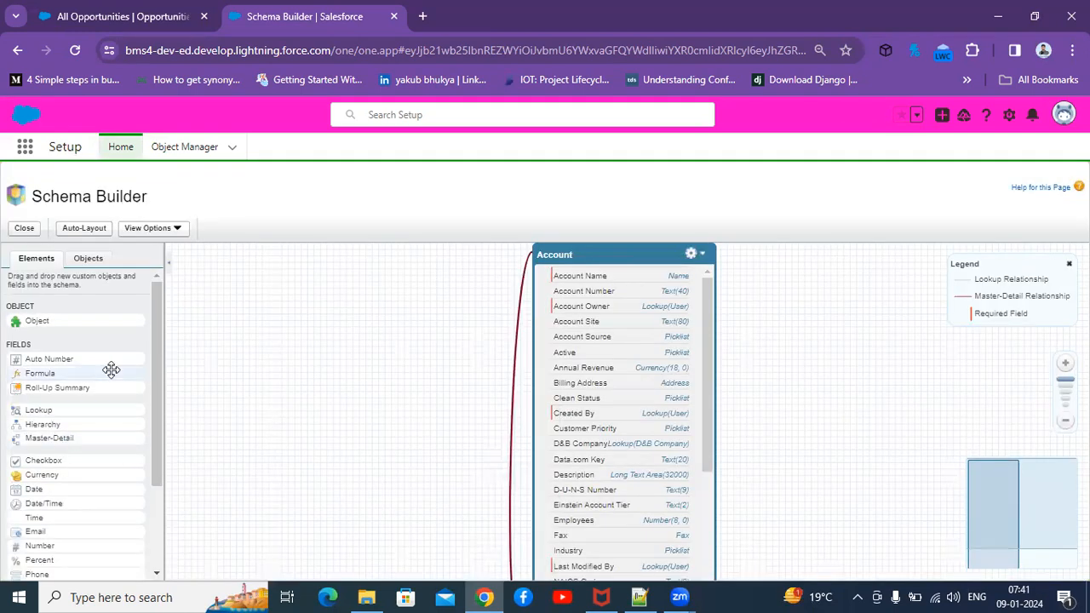
Examine the field types available in Schema Builder, bring up the new object form once more, and dismiss it.
left_click_drag(156, 371, 163, 479)
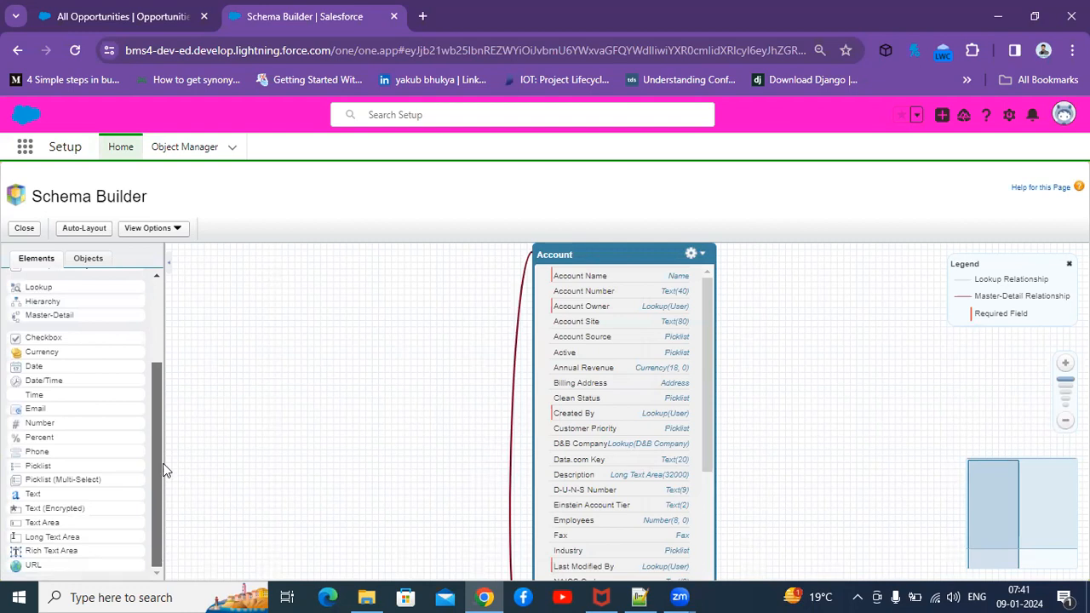
left_click_drag(166, 471, 171, 401)
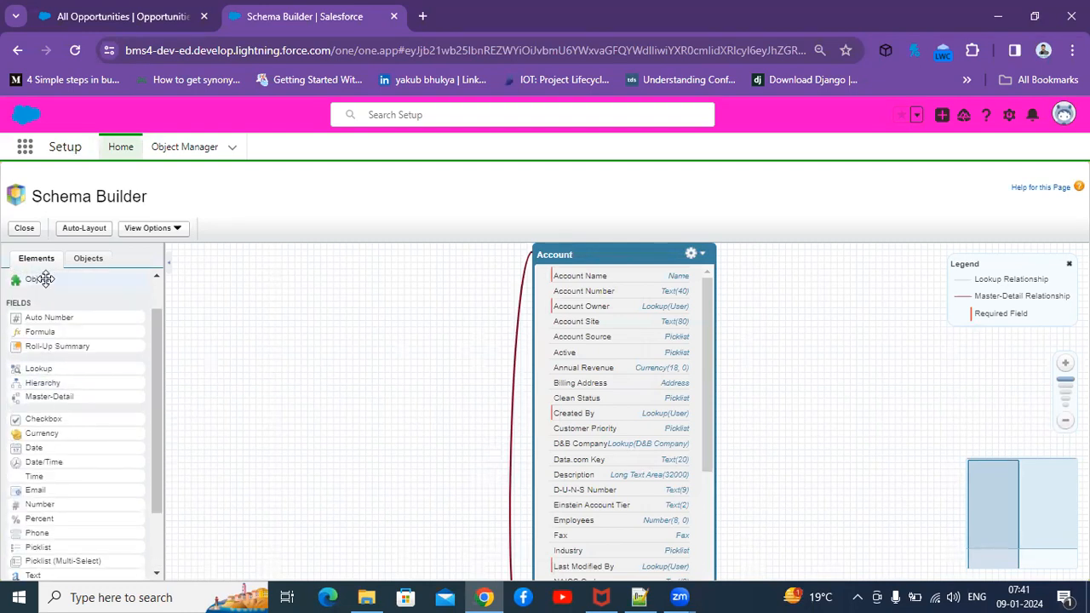
left_click_drag(45, 279, 218, 305)
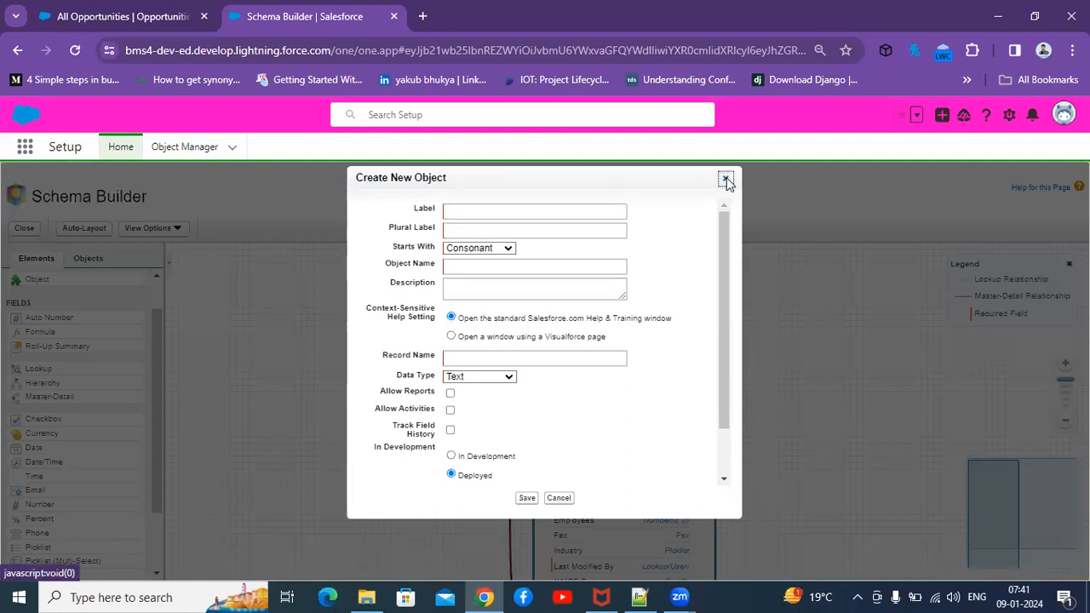
left_click(725, 181)
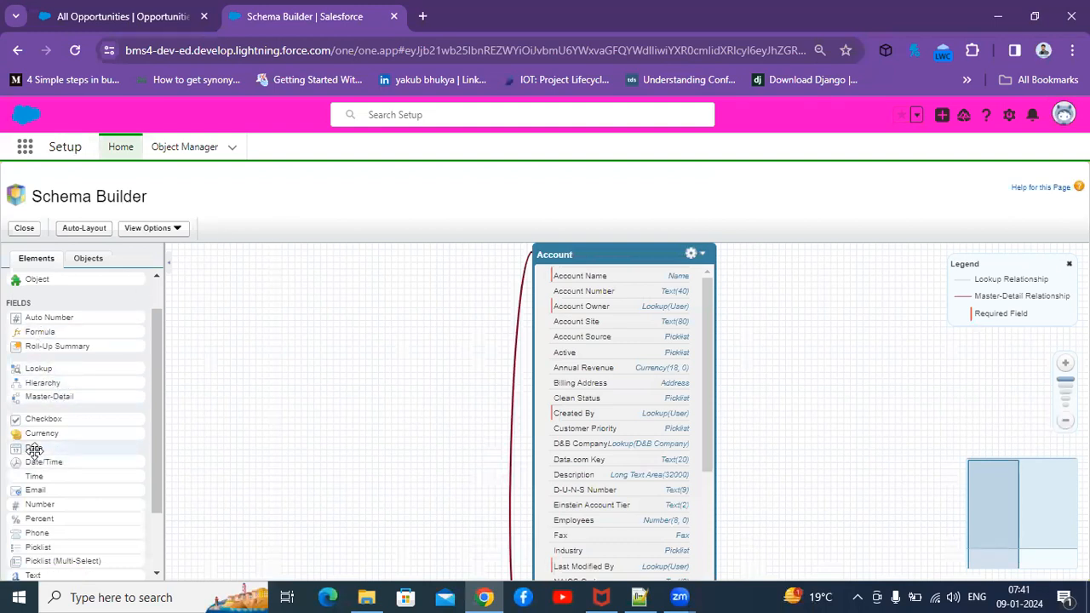
Try adding Date and Currency fields to the Account object, examine the Currency field settings, and dismiss the form.
left_click_drag(34, 449, 522, 423)
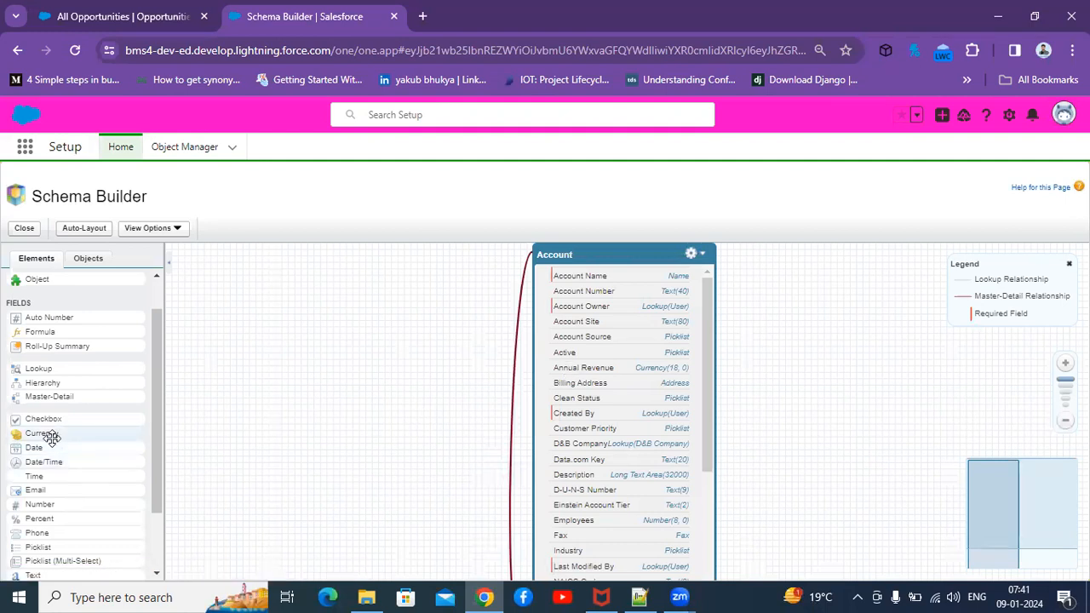
left_click_drag(51, 436, 608, 381)
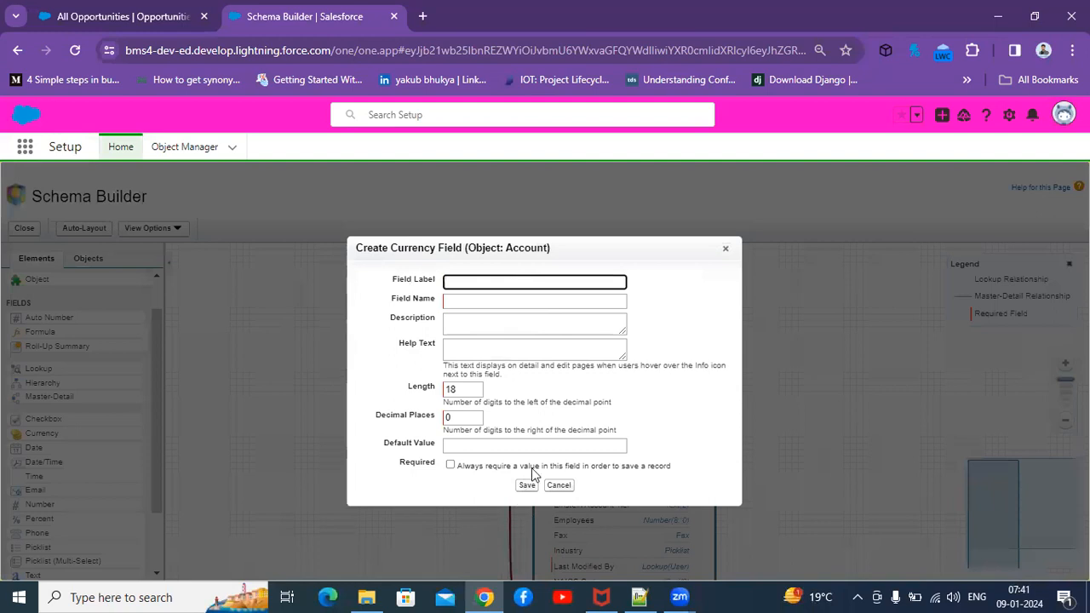
left_click(728, 248)
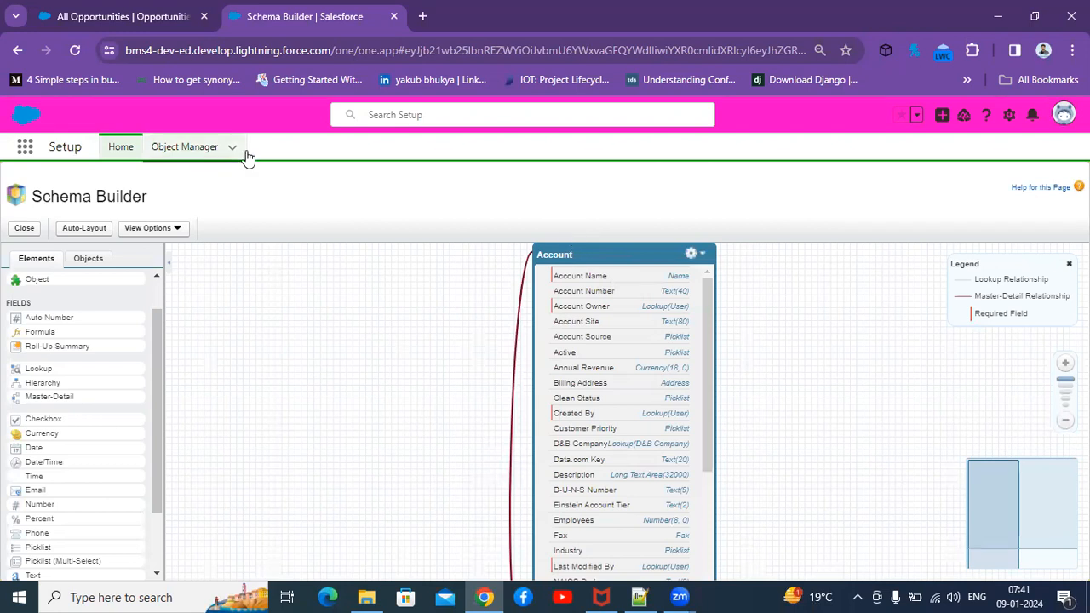
Return to Object Manager and reopen Schema Builder from there.
left_click(185, 148)
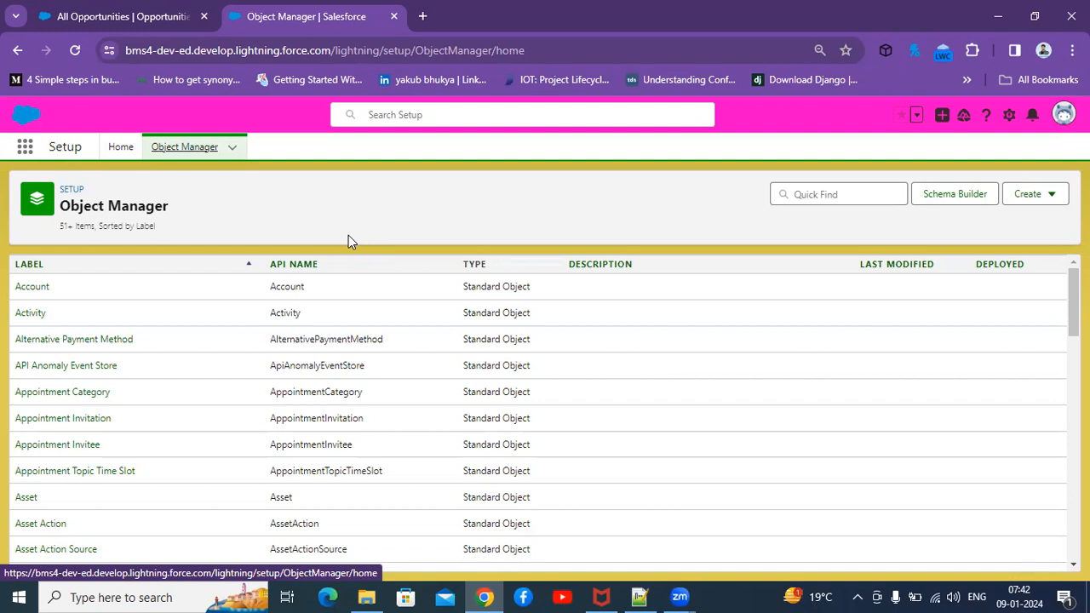
left_click(964, 195)
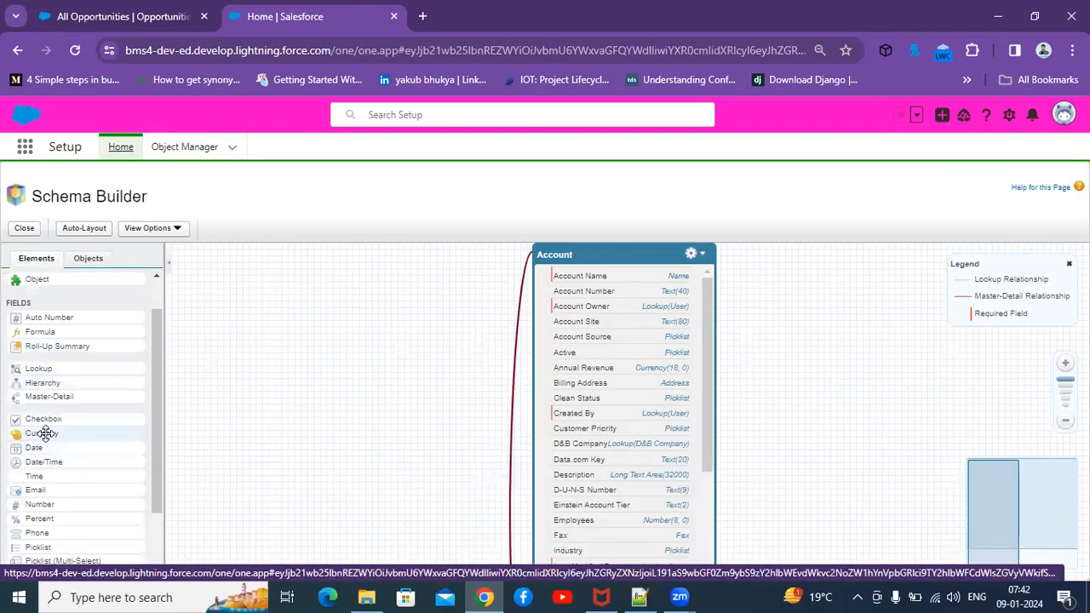
Create a Checkbox field on the Account object labelled "Is active?" with field name Is_active, unchecked by default, and save it.
left_click_drag(40, 418, 591, 397)
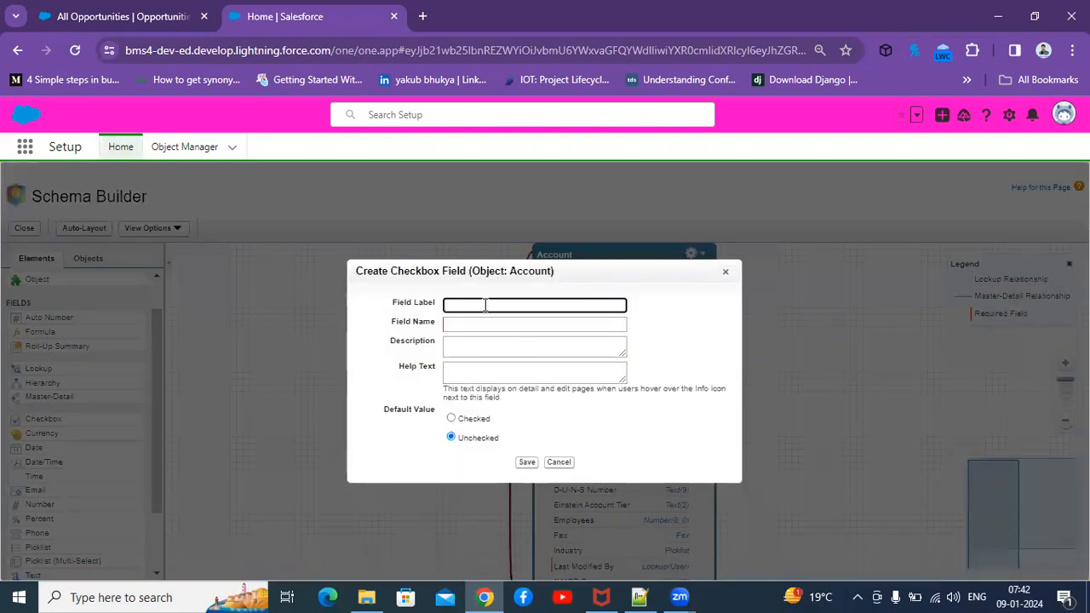
type("Is active?")
left_click(474, 322)
left_click(475, 343)
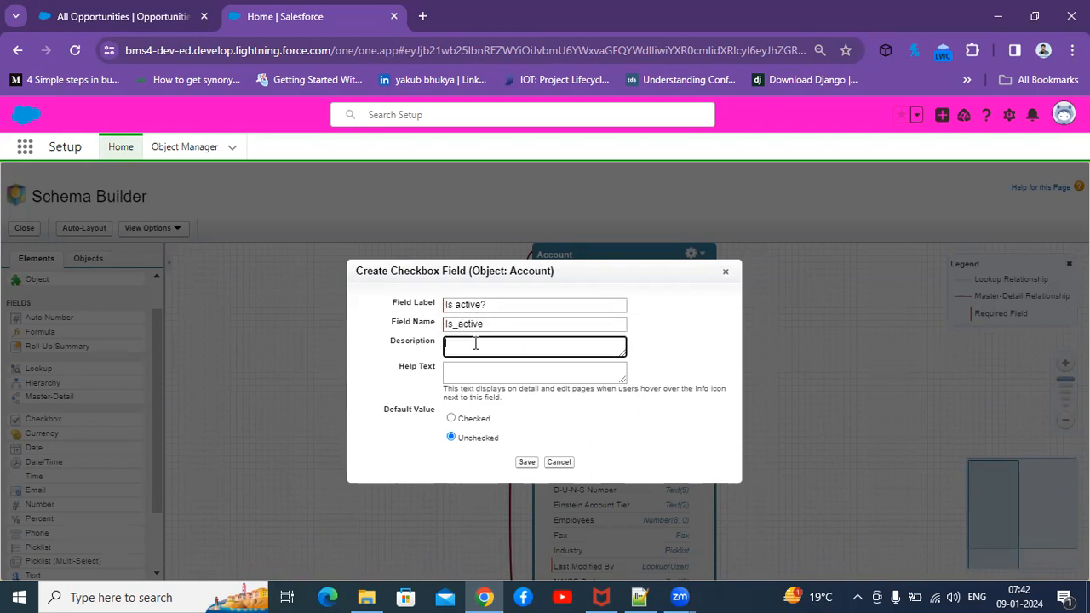
left_click(525, 462)
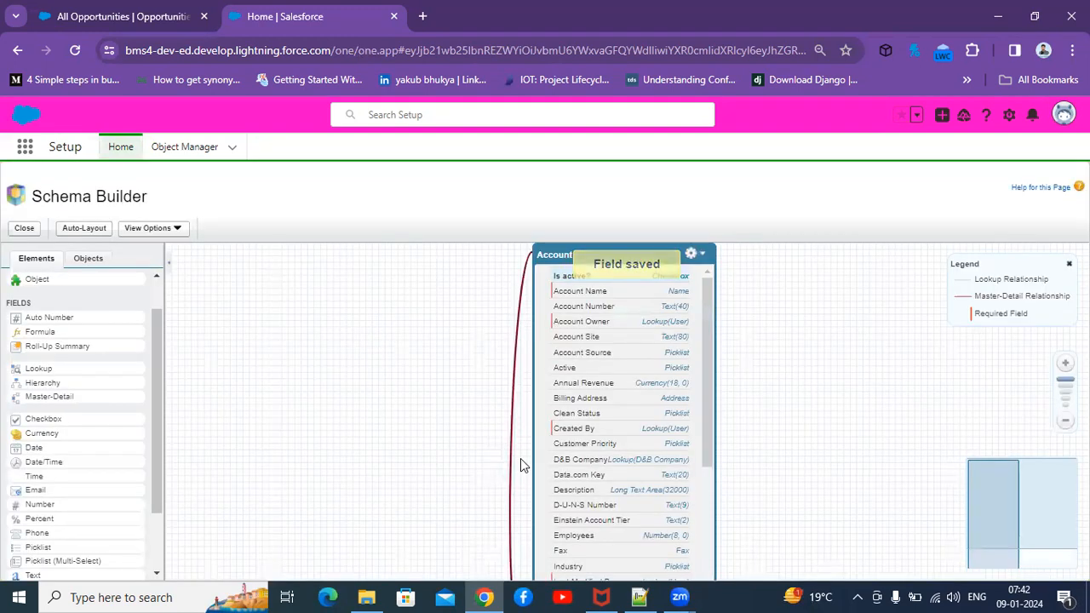
Look through the Account object's field list in Schema Builder and reload the page.
left_click_drag(705, 363, 727, 530)
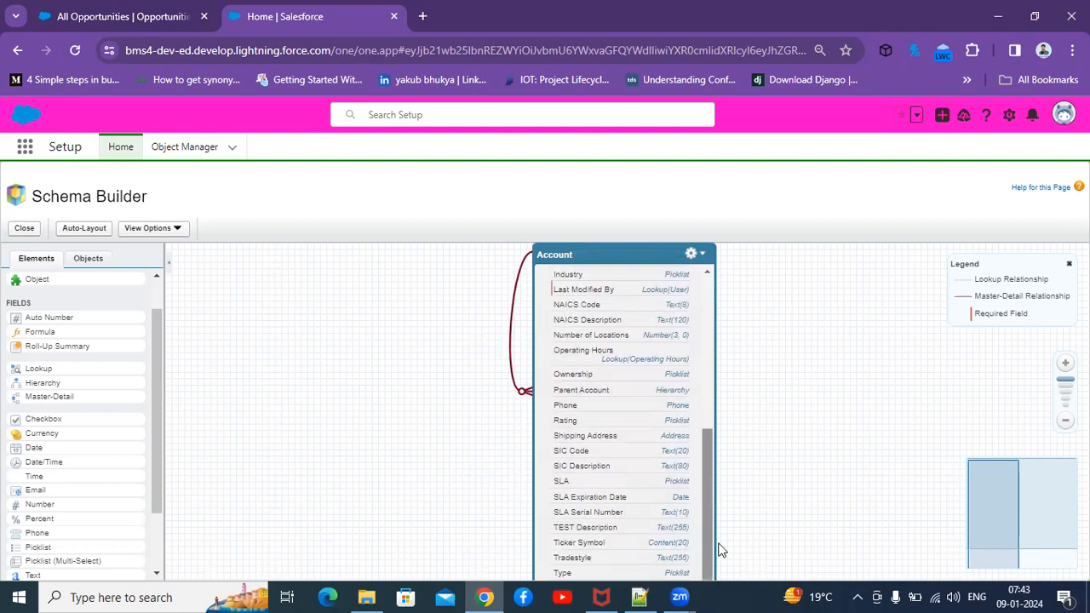
left_click_drag(711, 495, 696, 339)
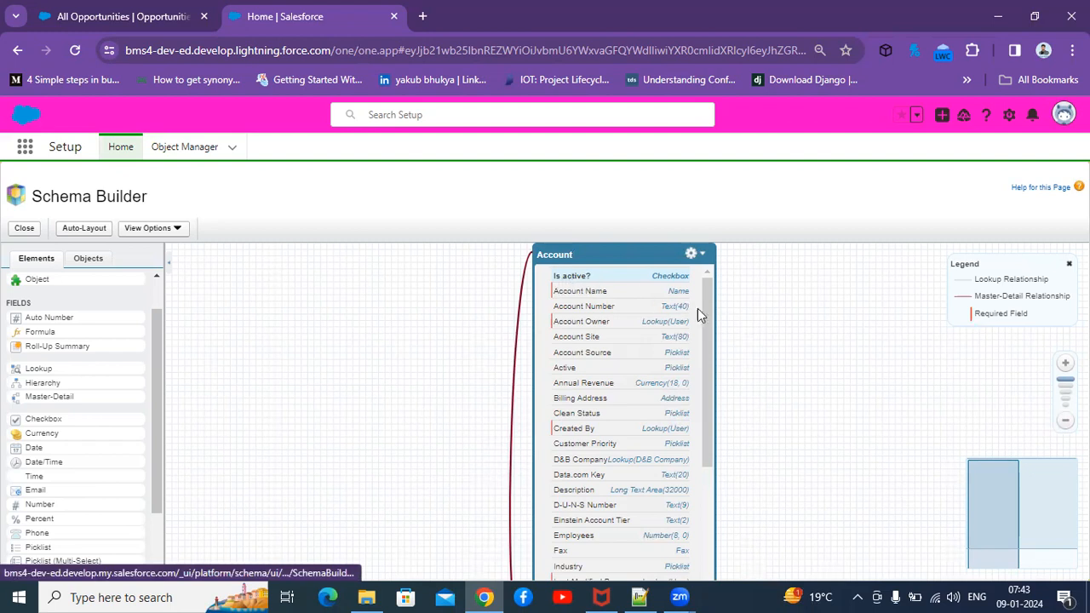
left_click_drag(714, 323, 711, 417)
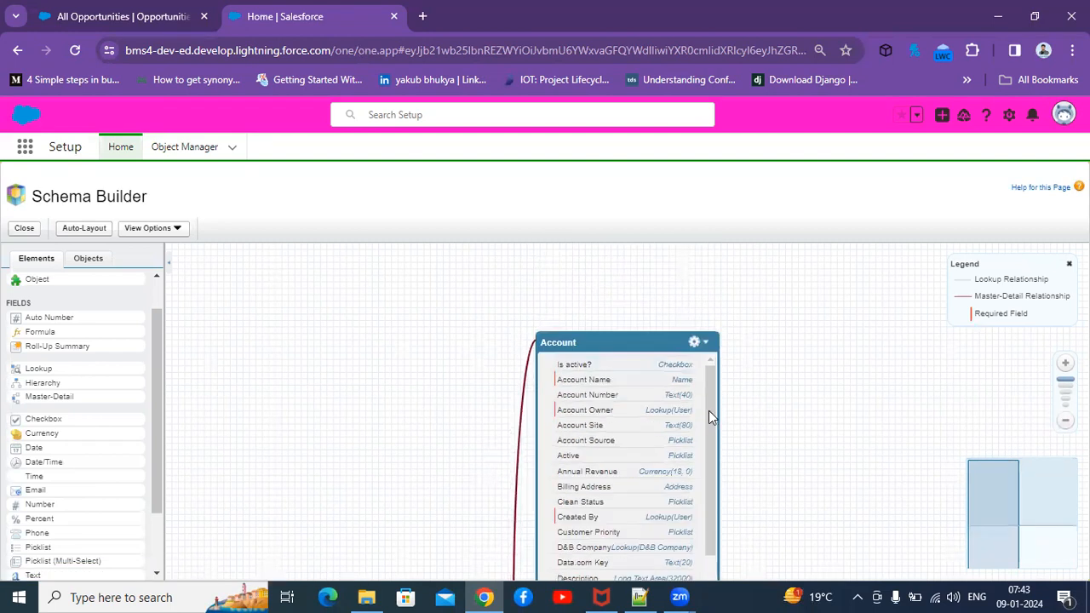
left_click(71, 52)
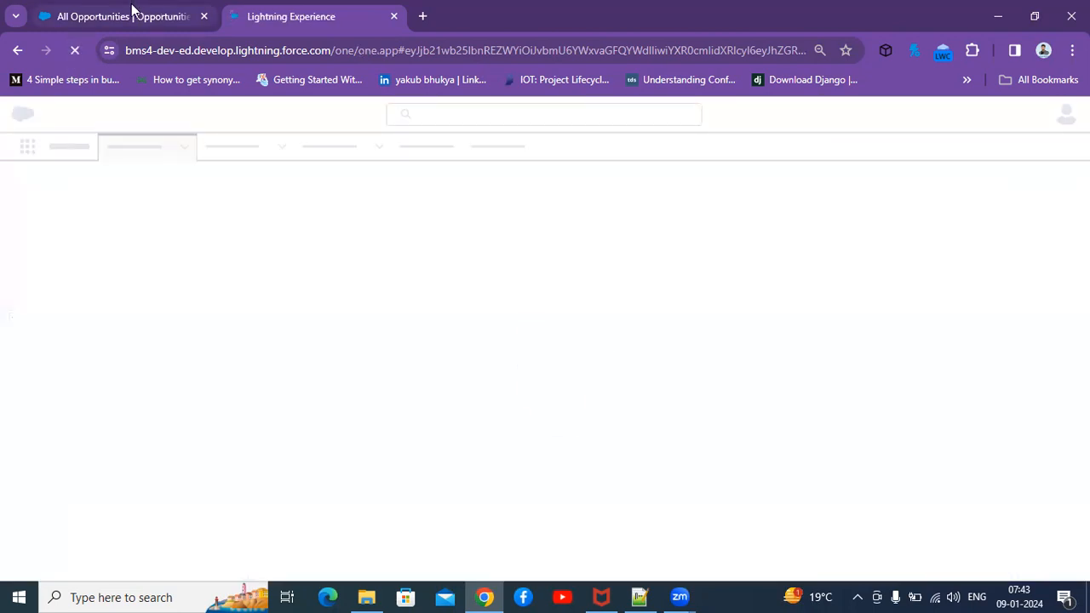
Switch to the Sales app and open the details of the first recently viewed account record.
mouse_move(132, 10)
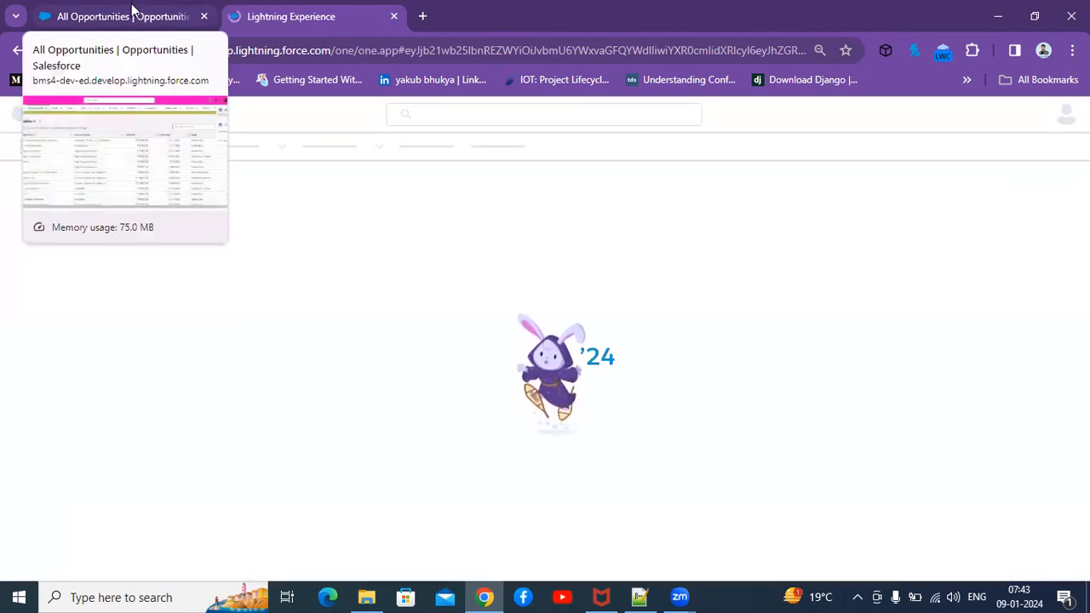
left_click(132, 9)
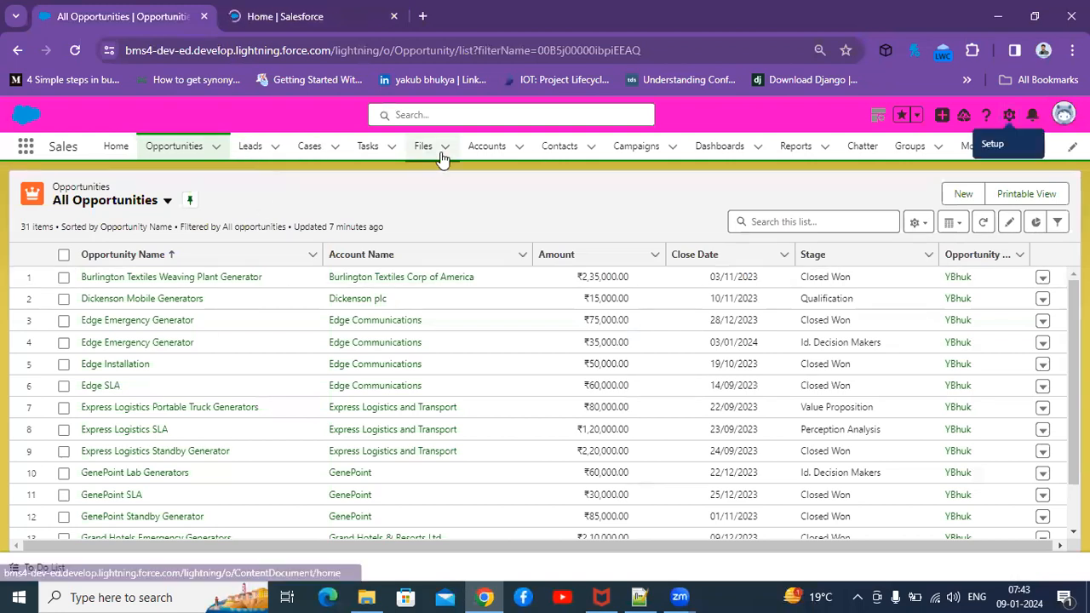
left_click(487, 148)
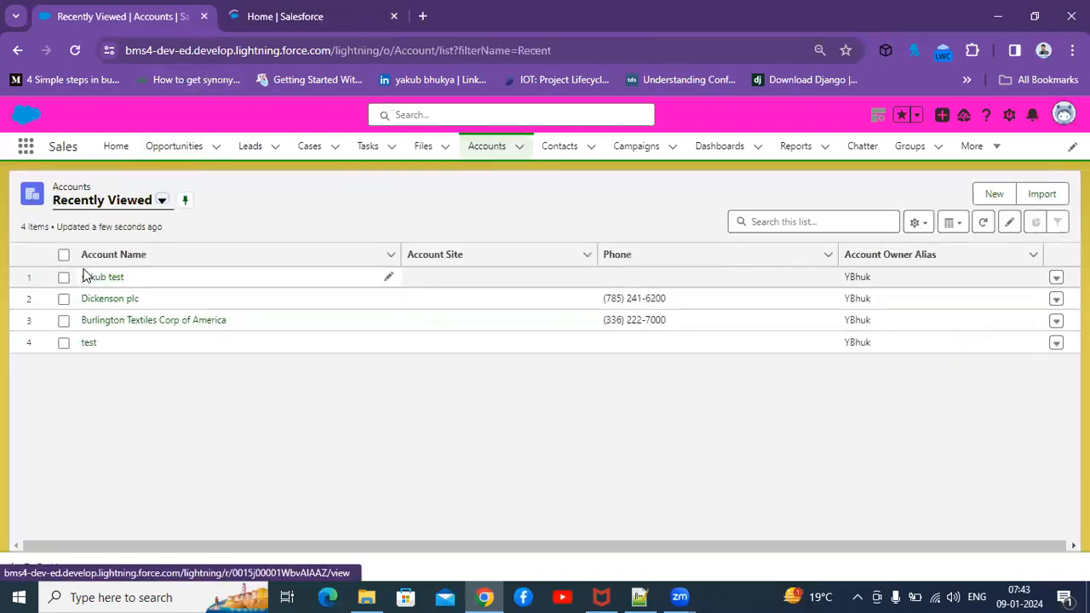
left_click(87, 276)
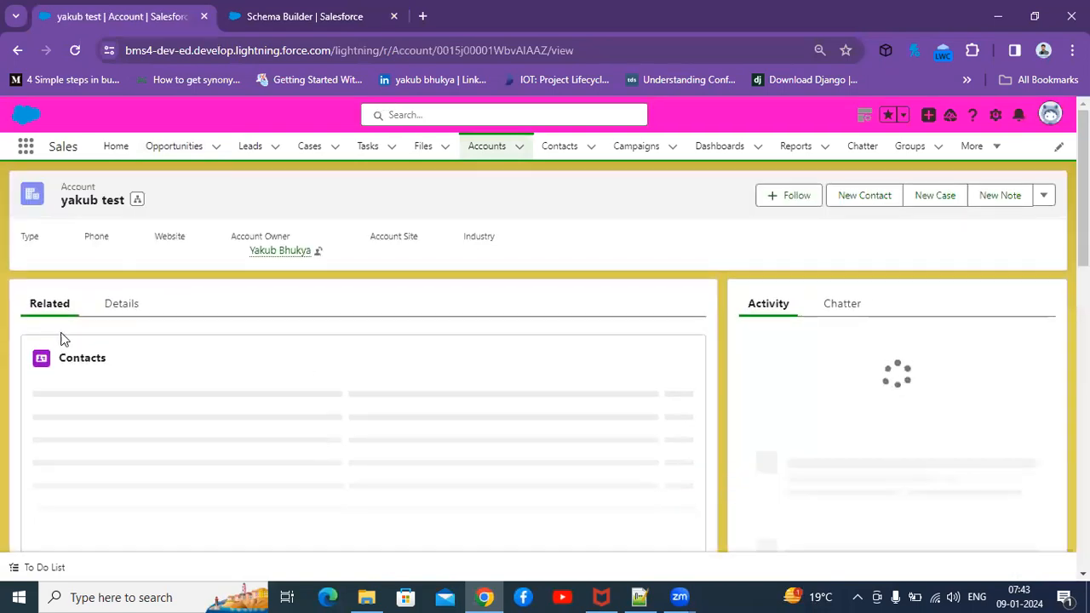
left_click(120, 305)
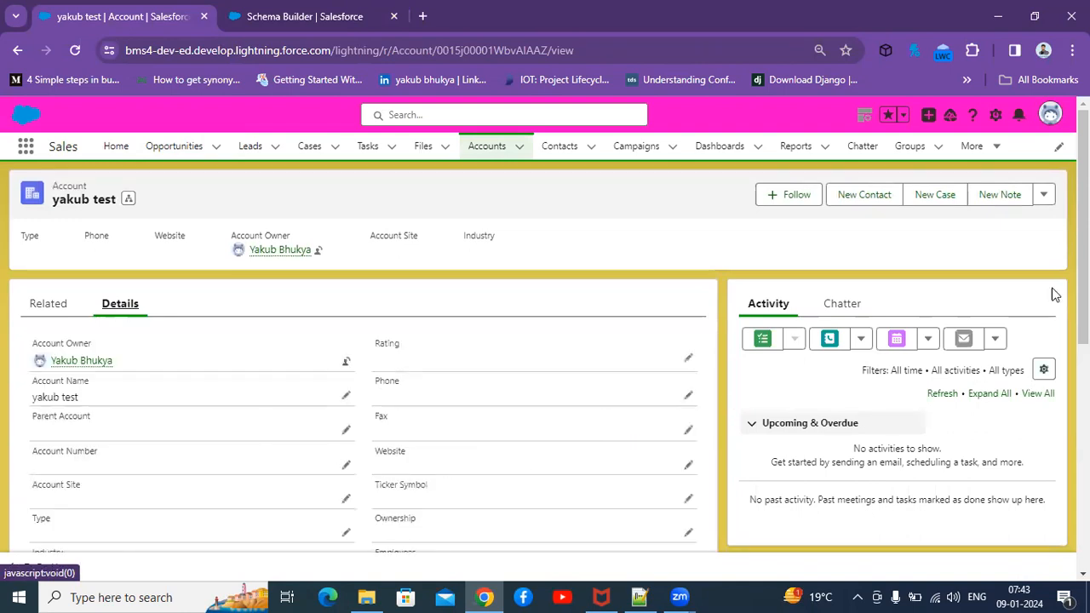
Look through the account's detail fields and search the page for "isActi".
scroll(1083, 255, "down", 4)
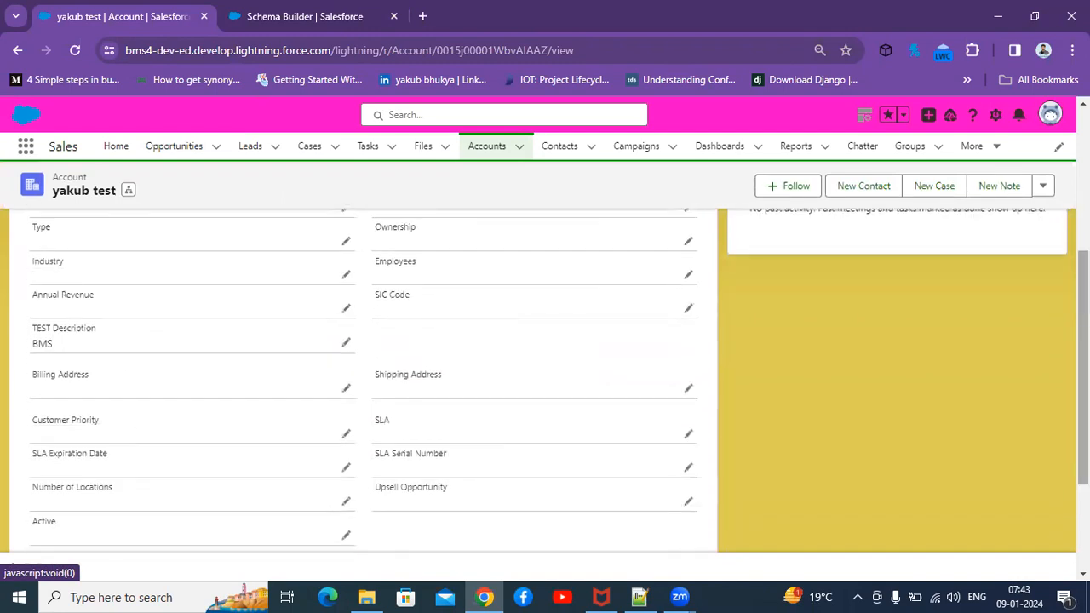
key("ctrl+f")
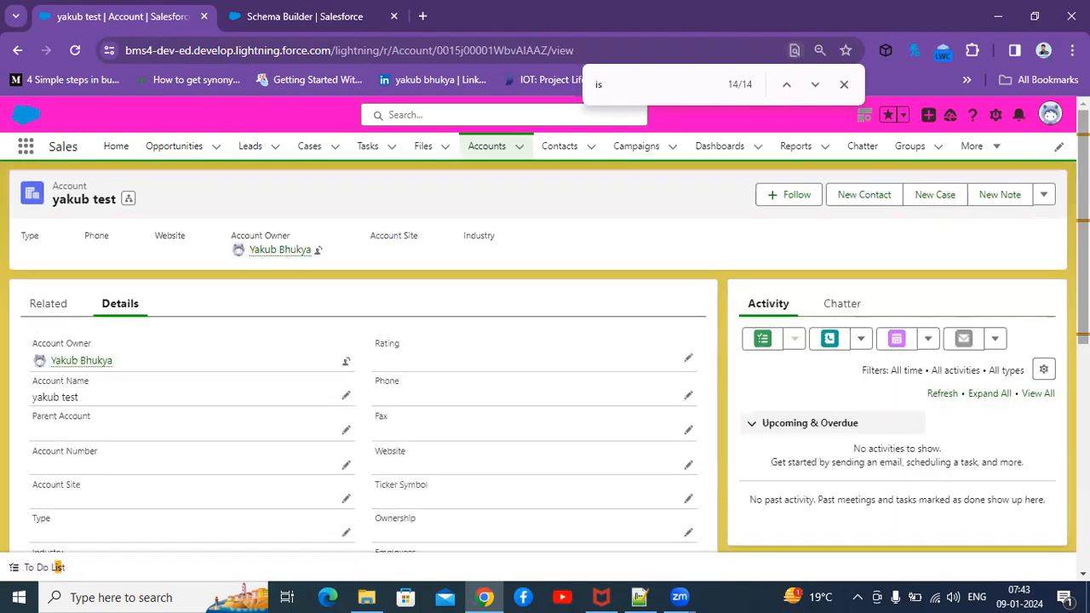
type("Acti")
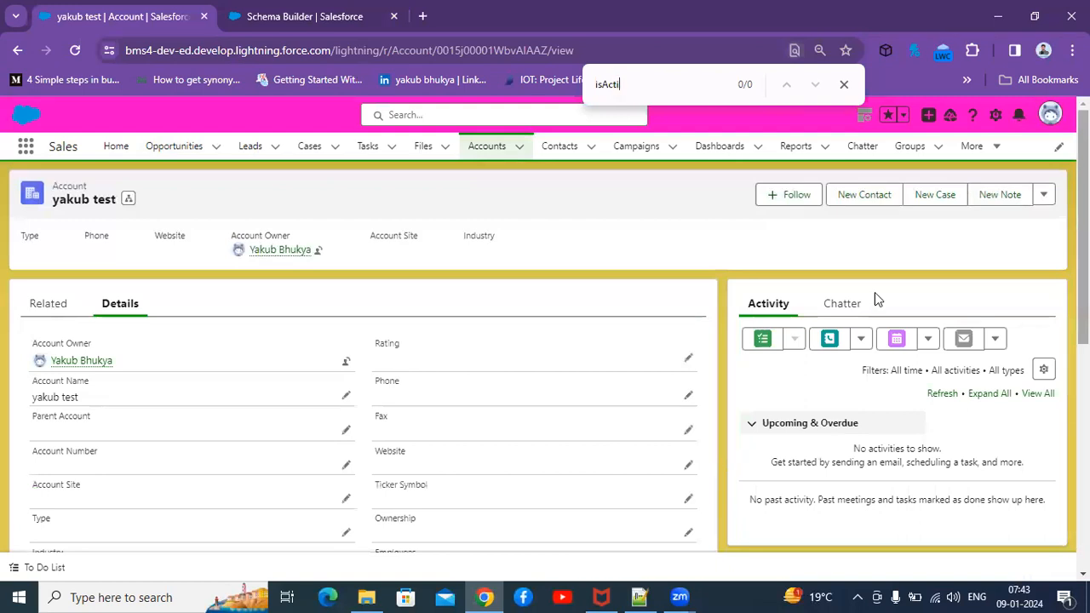
Reload the account record, return to its details, and search the page for "Is A".
left_click(74, 53)
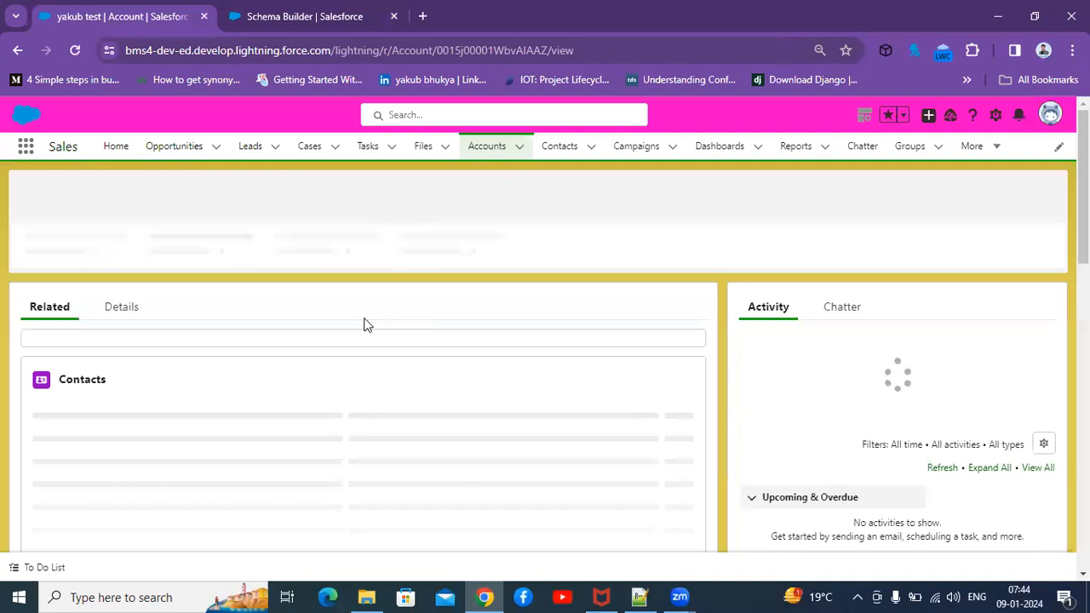
left_click(124, 305)
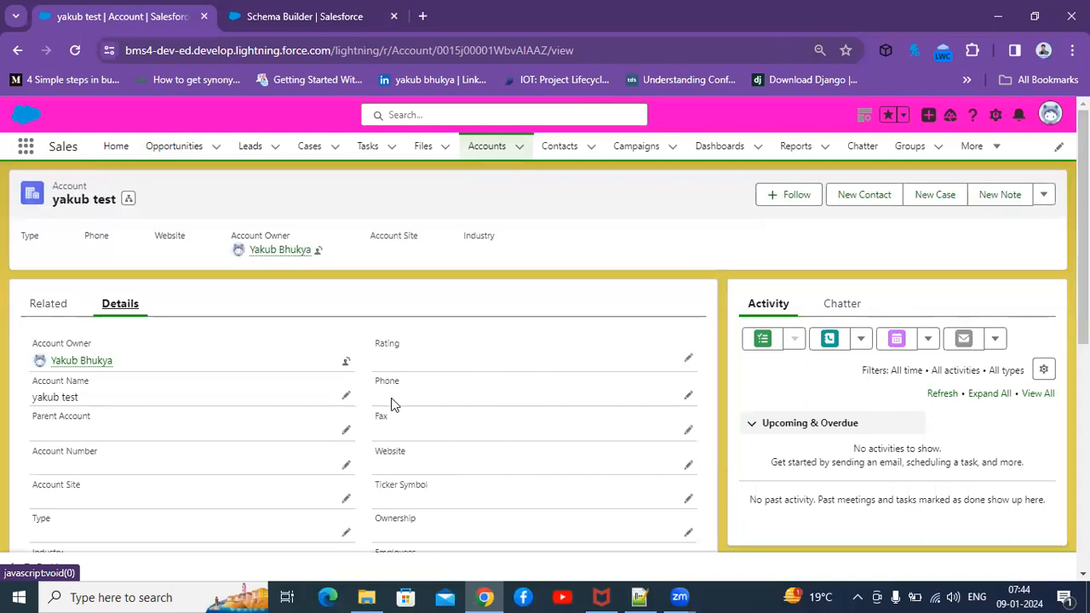
key("ctrl+f")
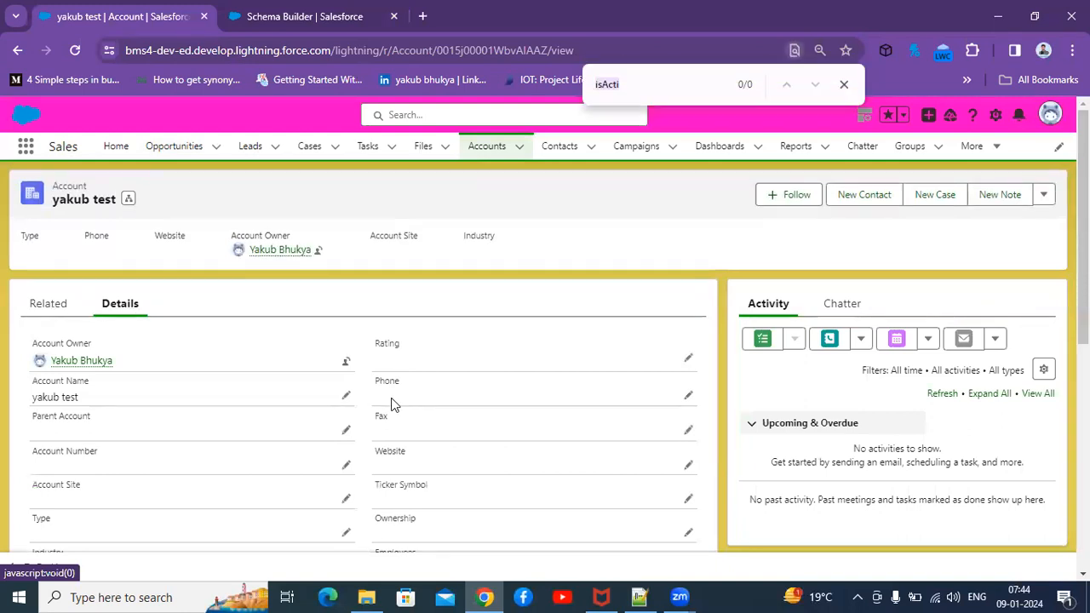
type("ls")
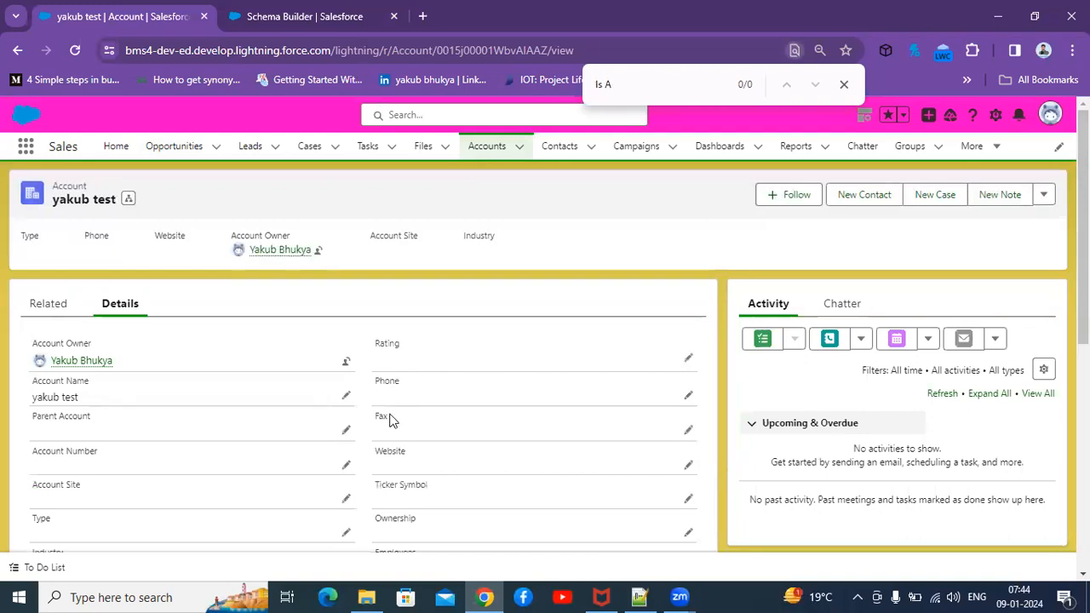
Open the Account object's Fields & Relationships in Object Manager and search for "Is a".
left_click(335, 7)
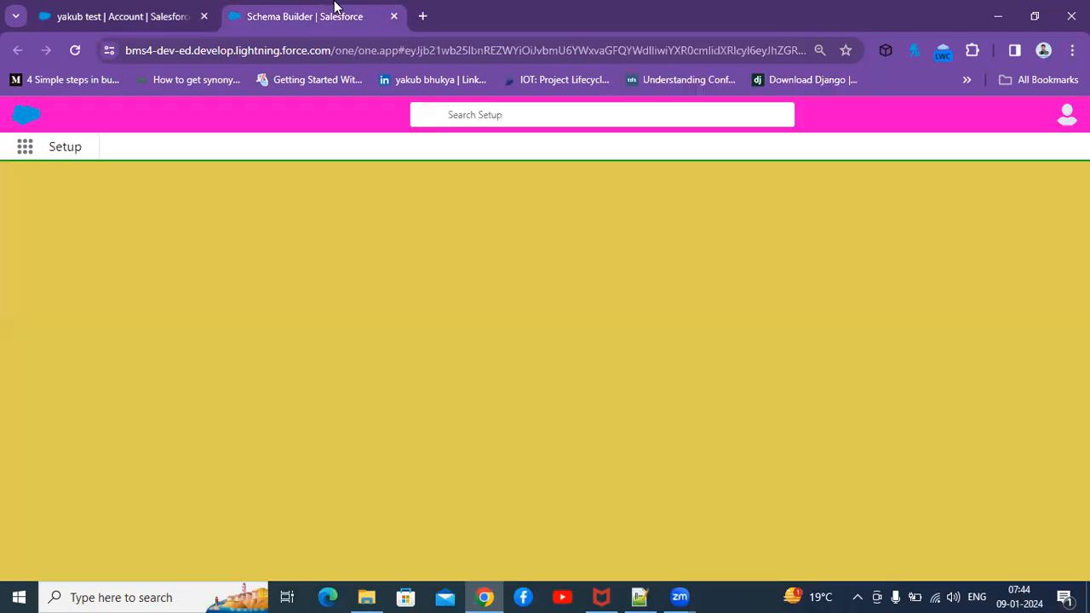
left_click(181, 149)
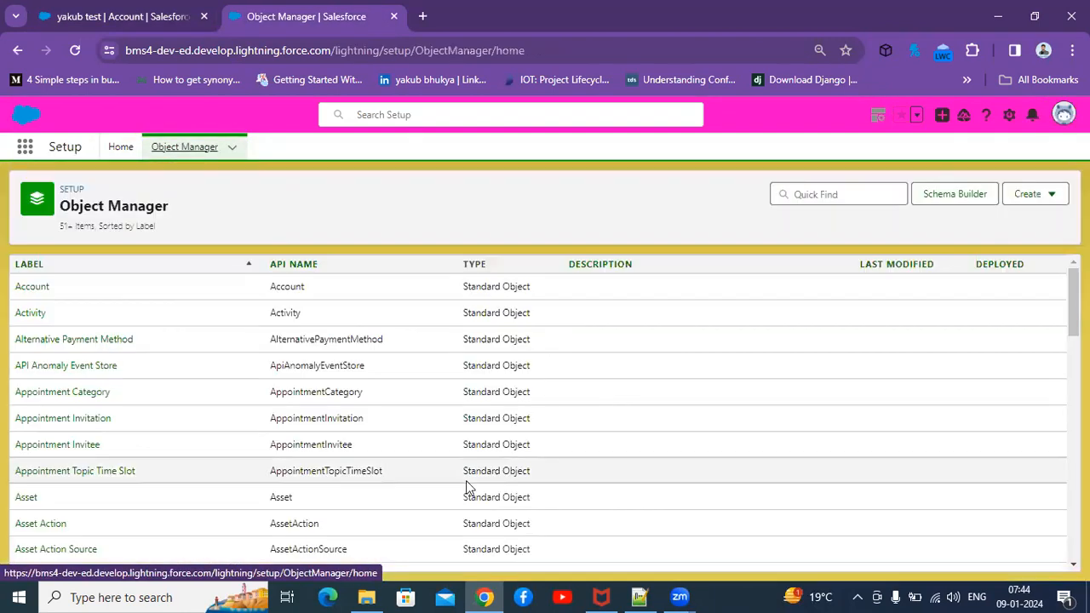
left_click(29, 286)
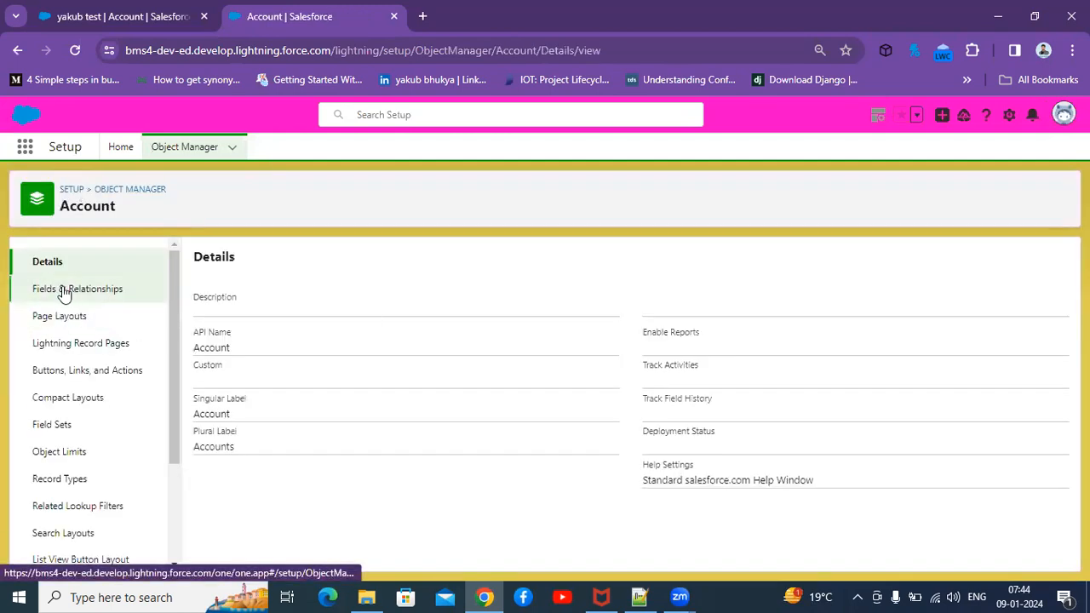
left_click(64, 290)
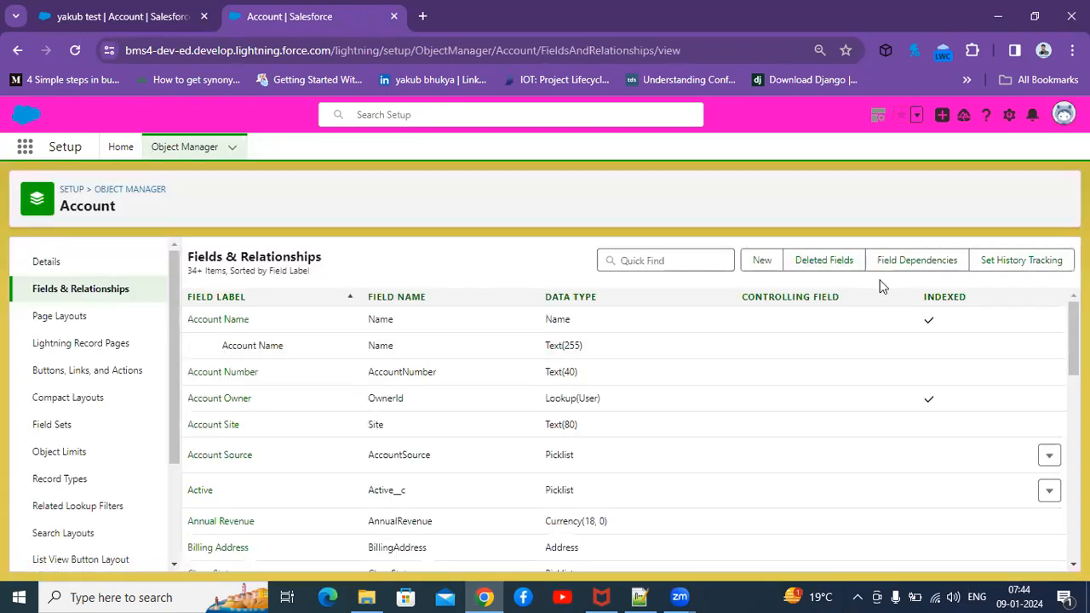
left_click(636, 265)
type("Is ")
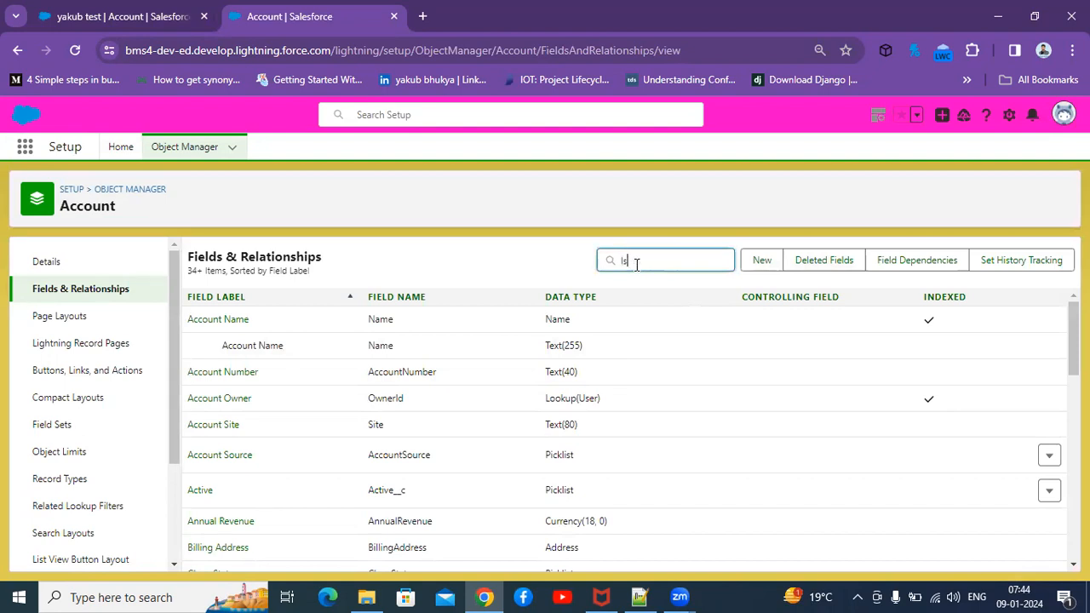
type("a")
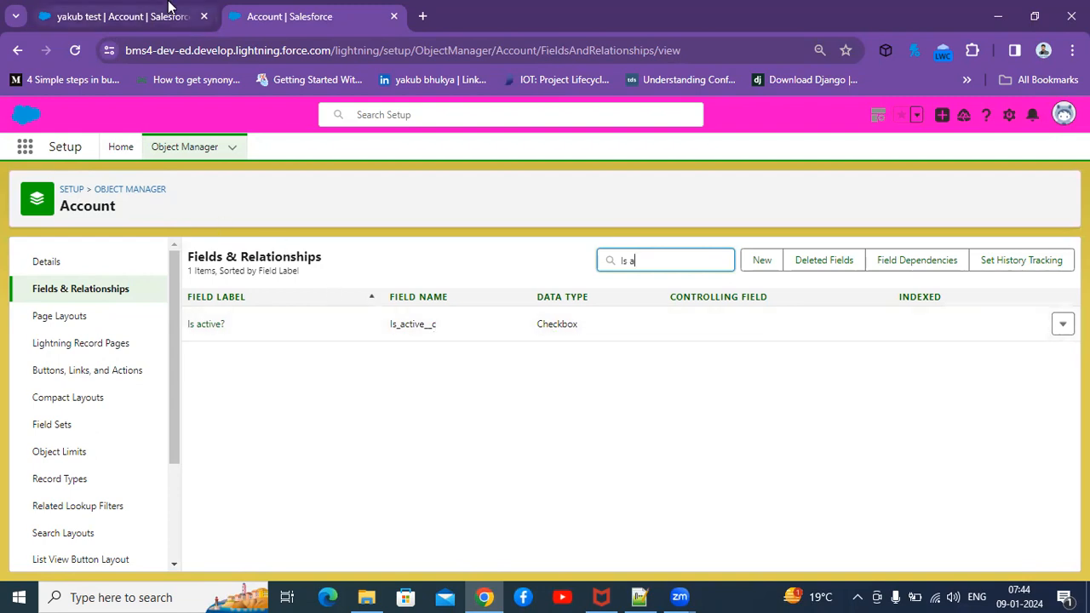
Check the account record's details again, and examine the "Is active?" field's definition in Object Manager.
left_click(120, 15)
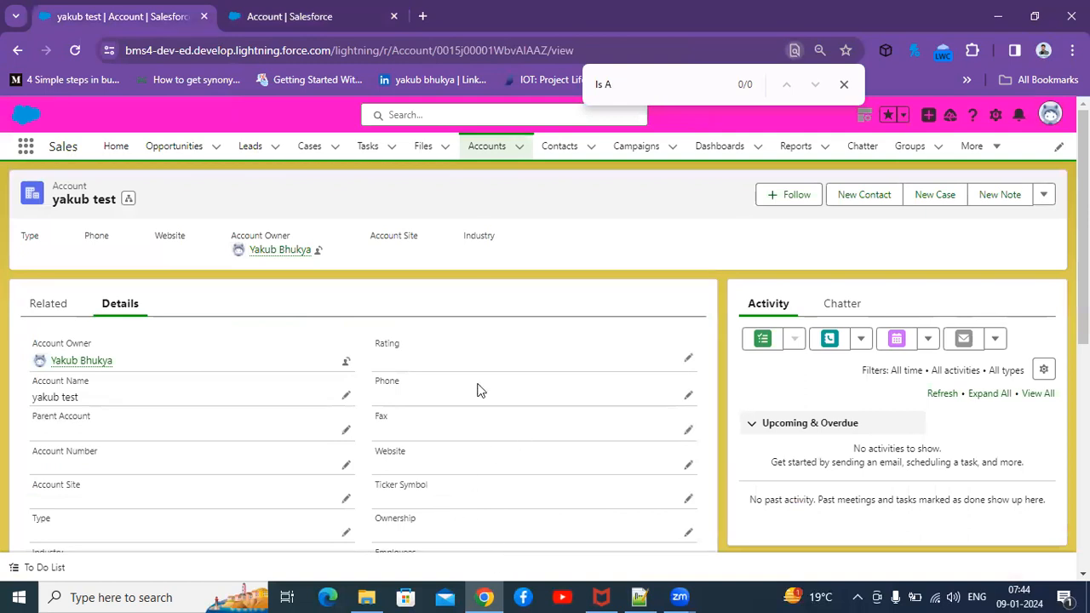
left_click(300, 15)
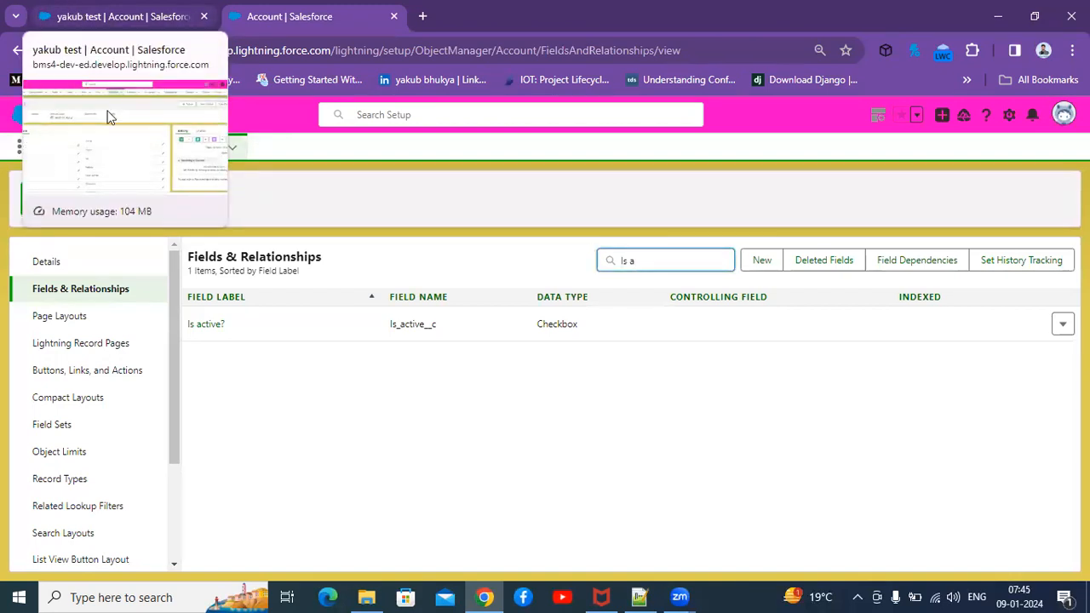
left_click(205, 327)
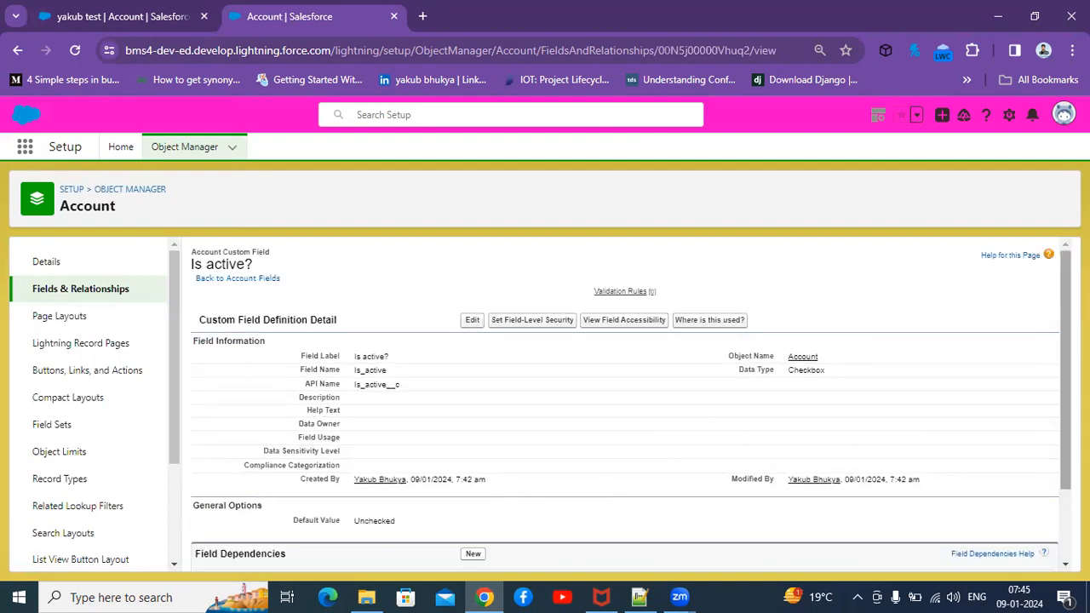
scroll(625, 400, "down", 2)
scroll(626, 400, "up", 2)
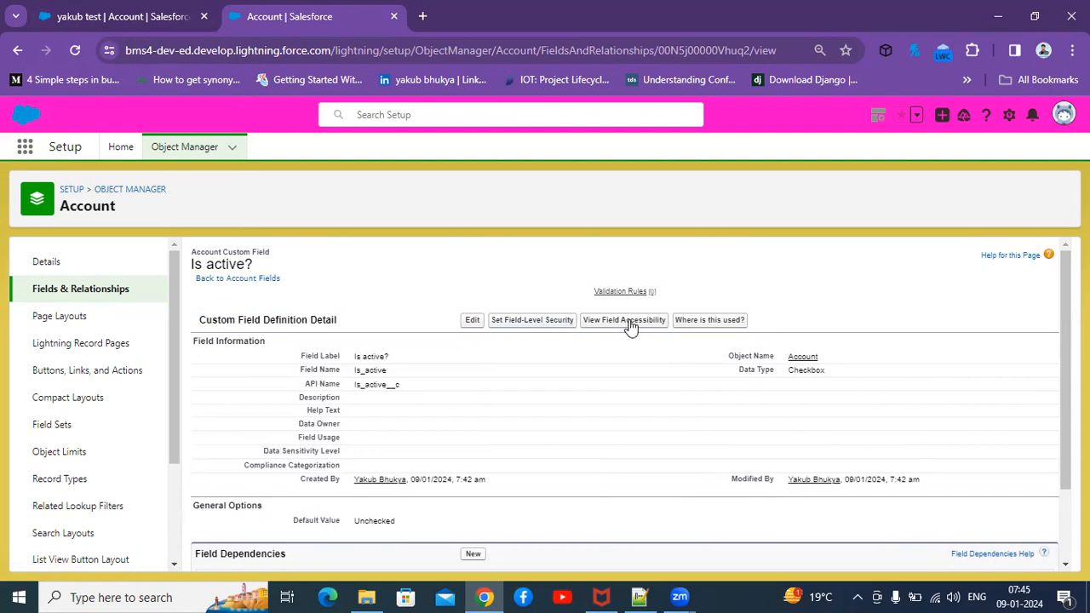
Open the field-level security settings of the "Is active?" field and examine the Visible and Read-Only options for each profile.
left_click(537, 326)
left_click(536, 321)
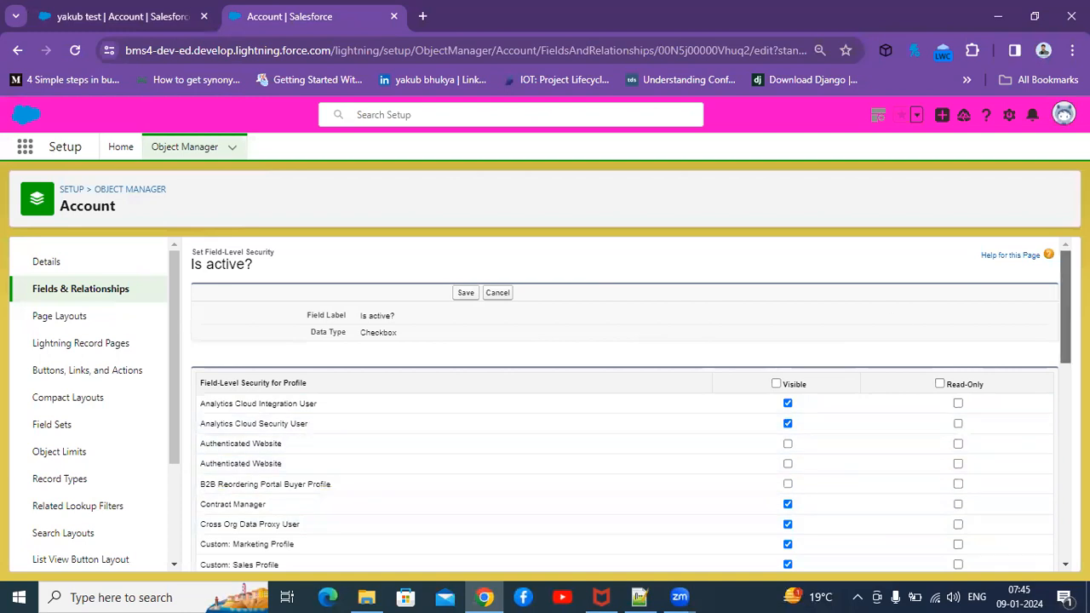
scroll(629, 404, "down", 5)
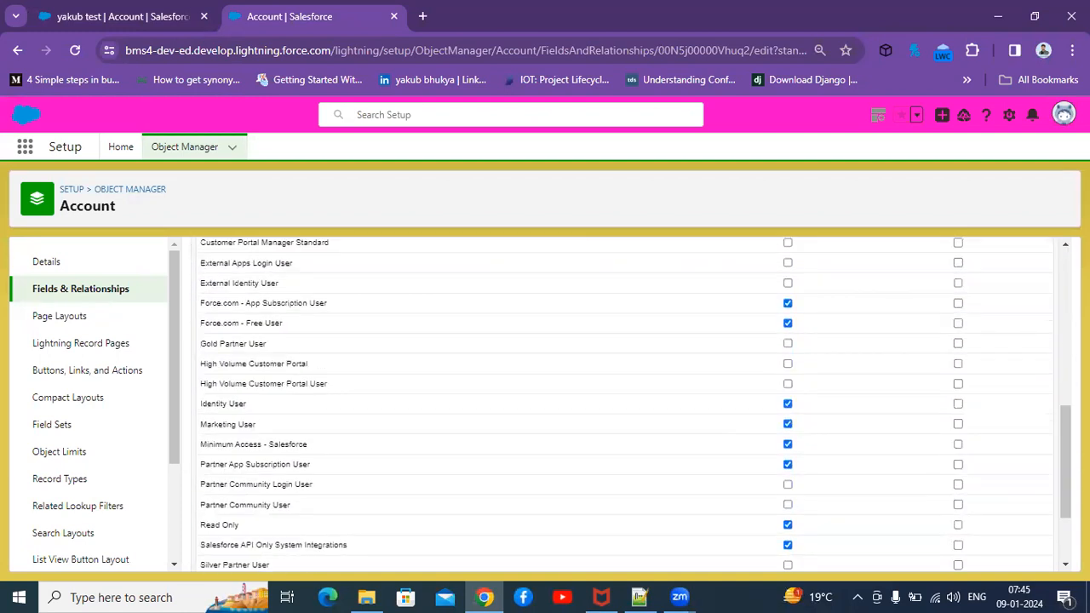
scroll(630, 404, "down", 2)
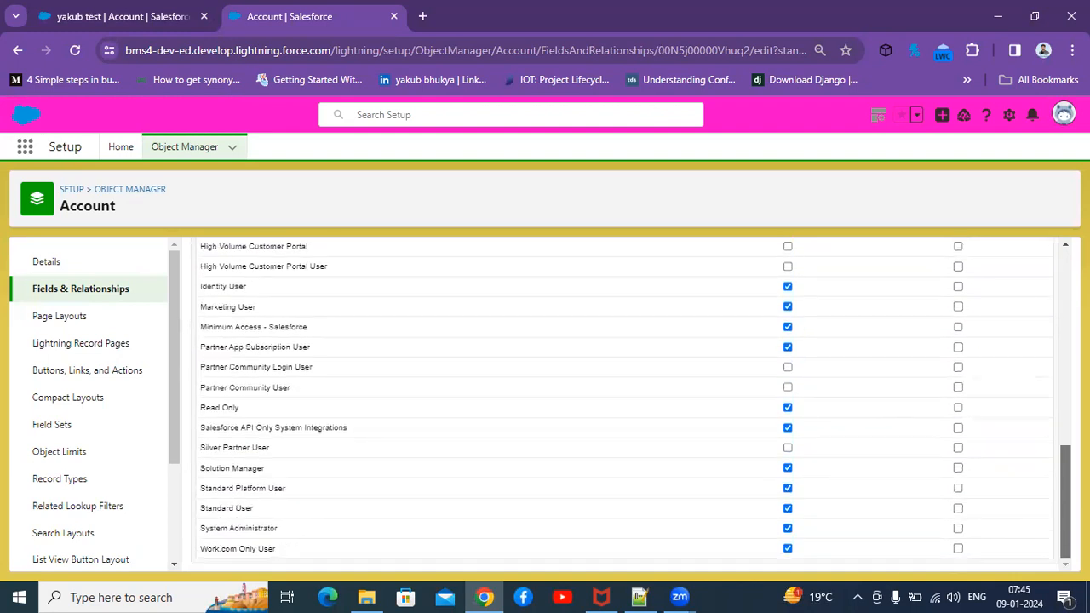
scroll(630, 404, "up", 7)
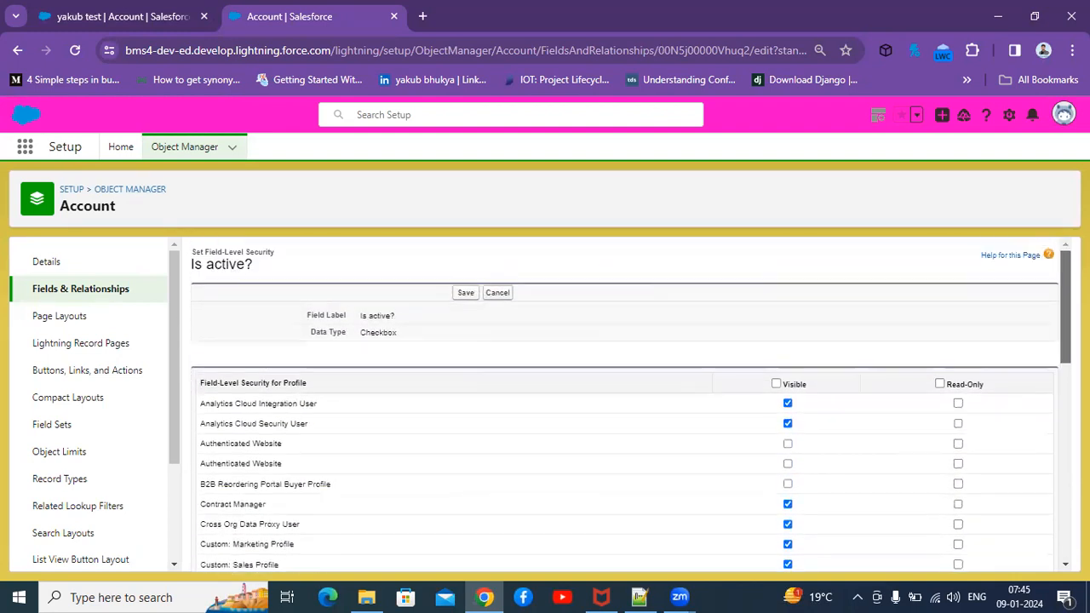
scroll(1053, 356, "down", 5)
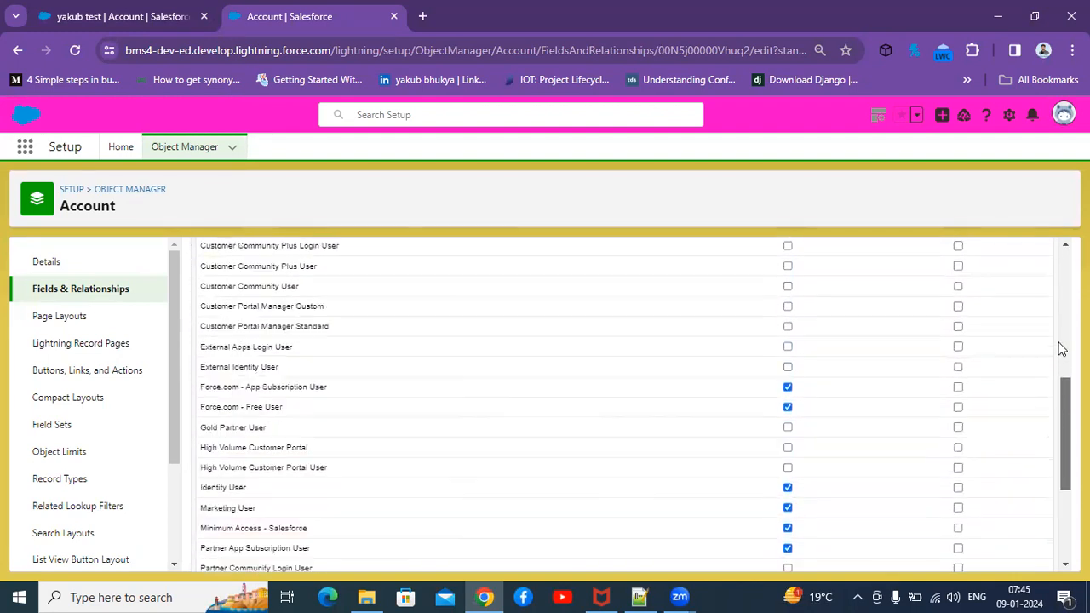
scroll(1060, 349, "up", 5)
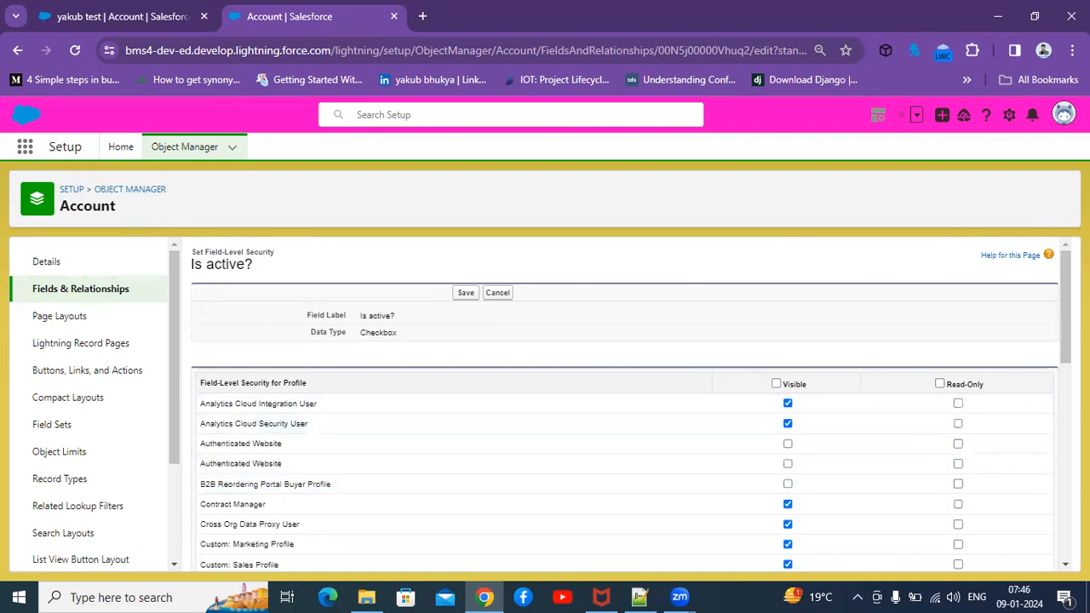
Review the remaining profiles' field-level security for the "Is active?" field and return to the Object Manager's object list.
left_click_drag(1065, 320, 1065, 510)
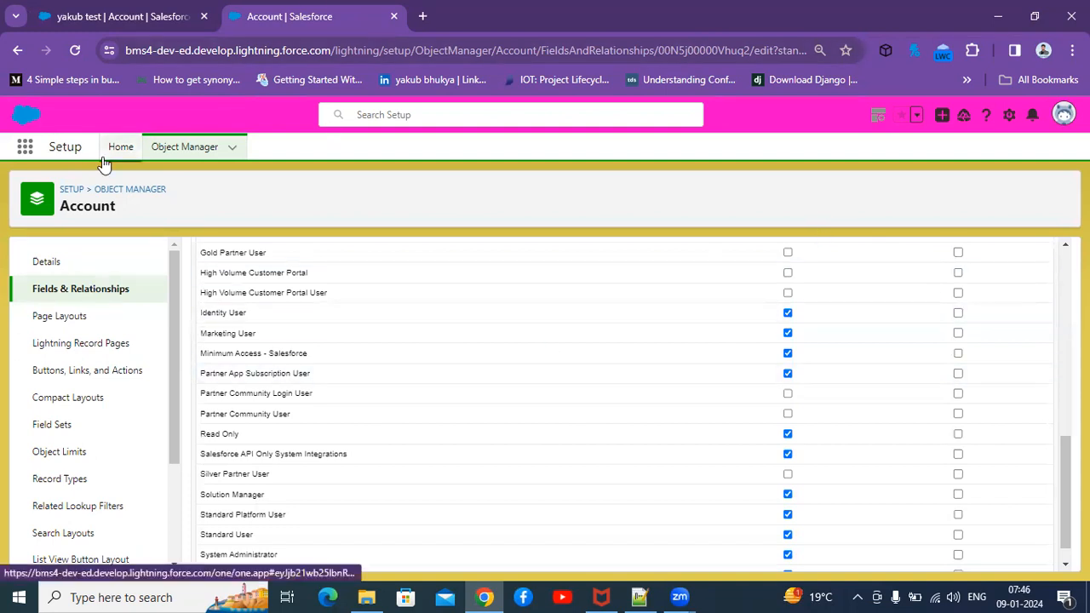
left_click(118, 190)
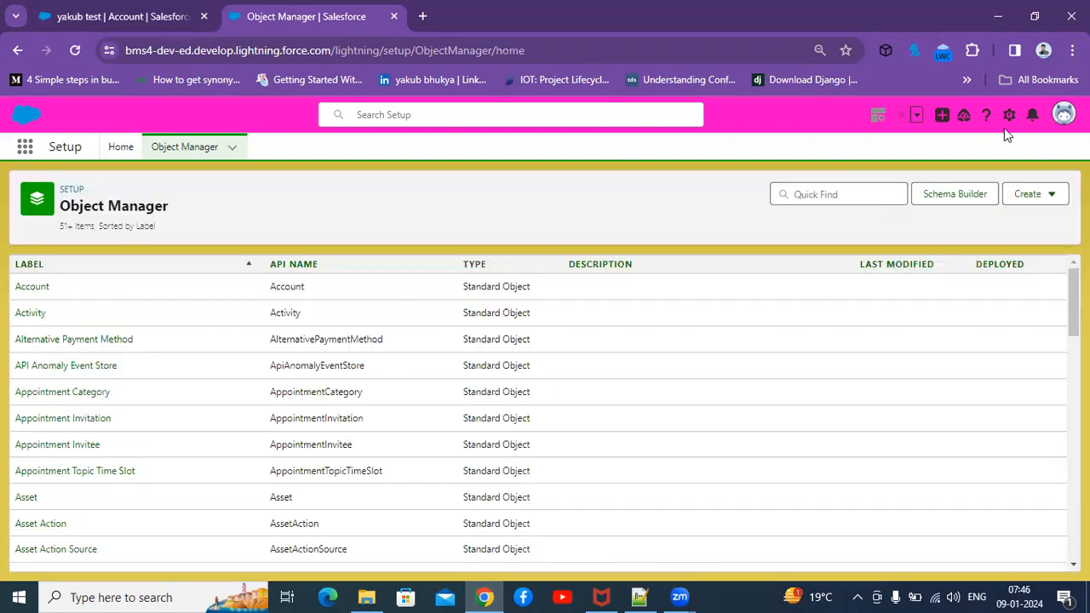
left_click(1030, 196)
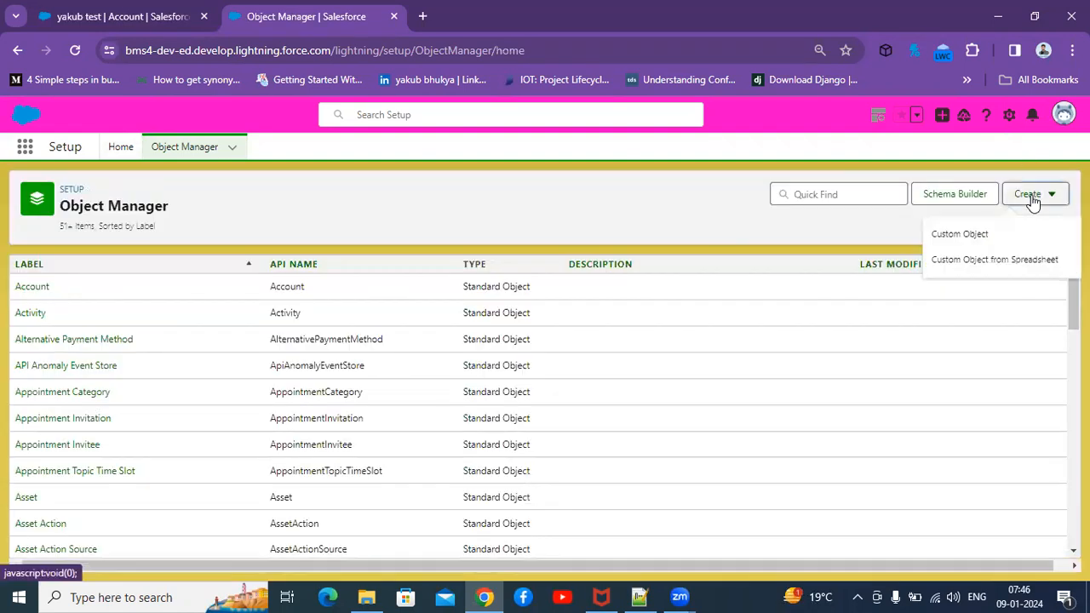
left_click(964, 243)
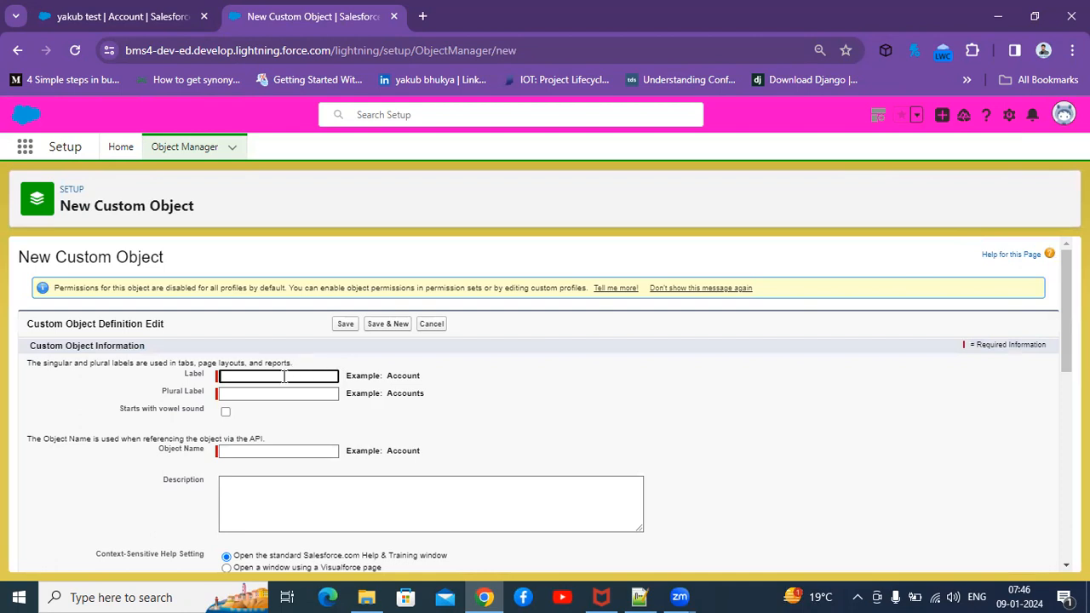
type("Employee")
left_click(253, 397)
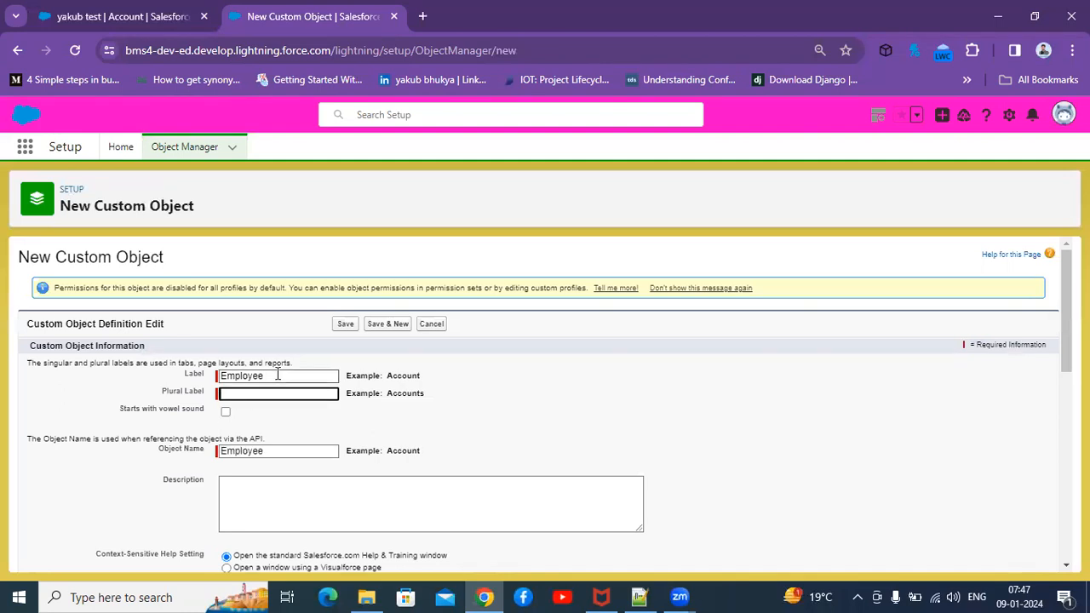
left_click(277, 374)
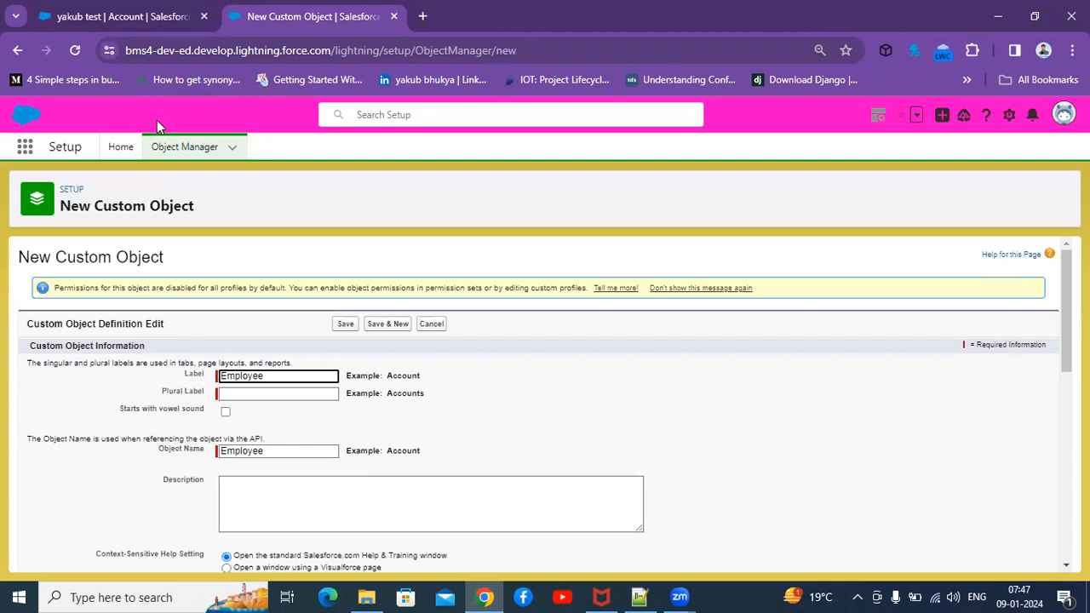
left_click(173, 157)
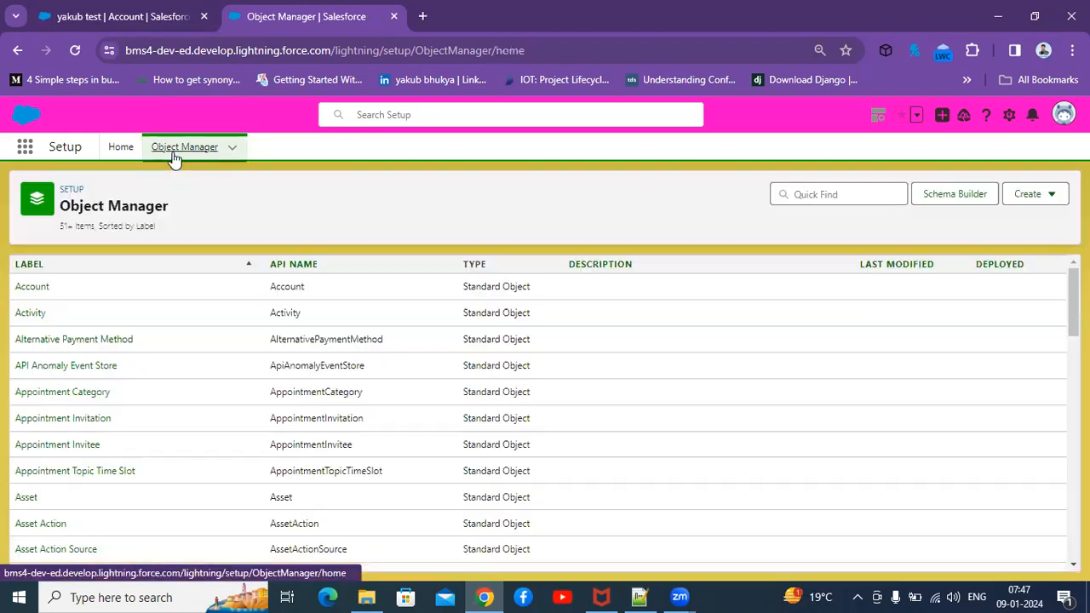
Start a new custom object in Object Manager with the label "Employee" and the plural label "Employees".
left_click(1028, 197)
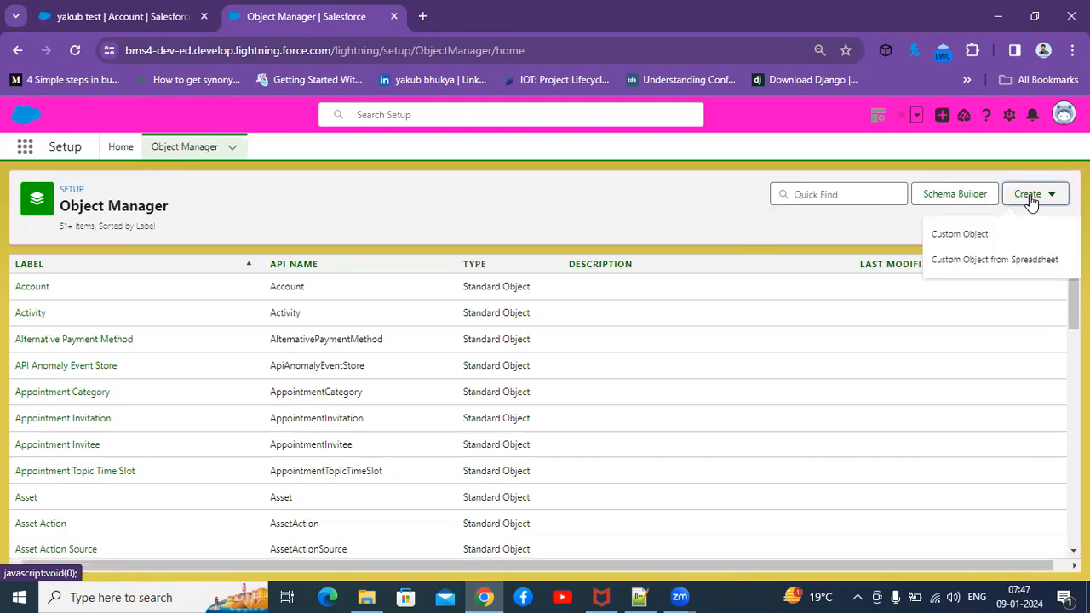
left_click(953, 246)
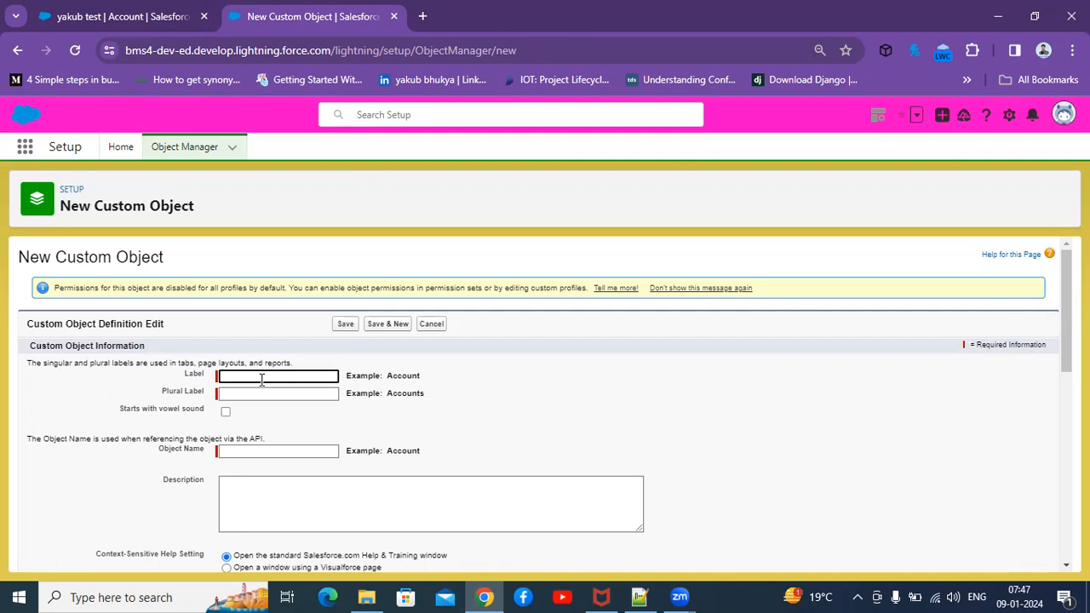
type("Employee")
left_click(276, 395)
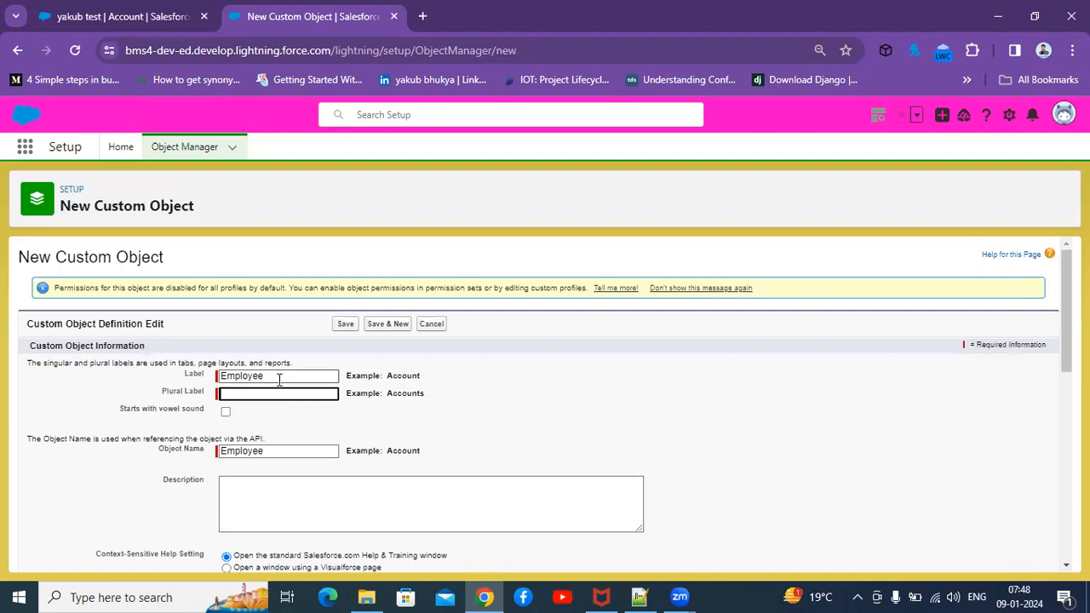
left_click_drag(278, 377, 203, 381)
key("ctrl+c")
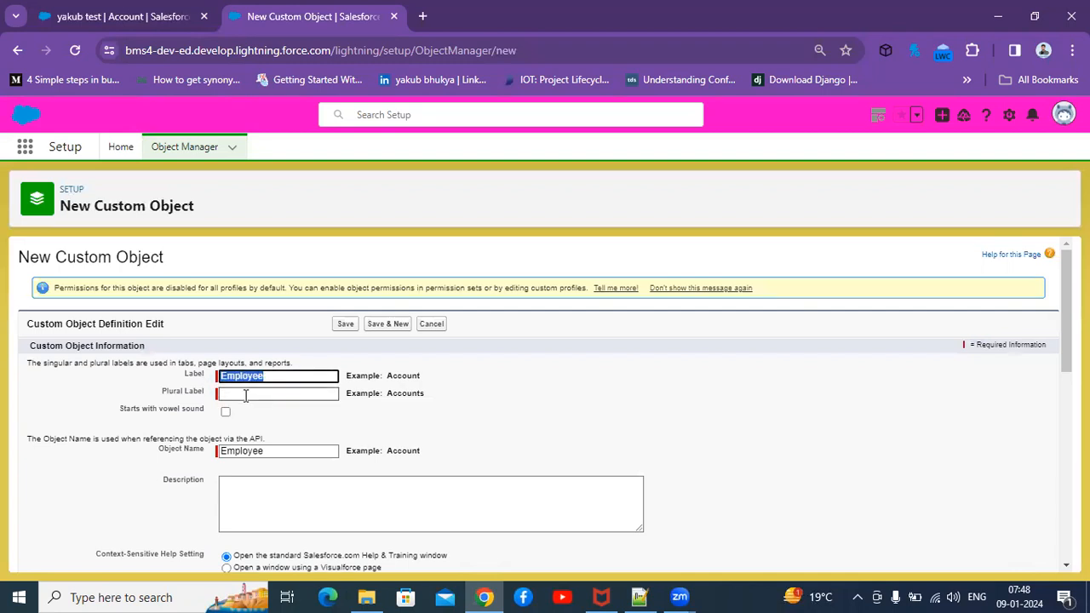
left_click(246, 394)
key("ctrl+v")
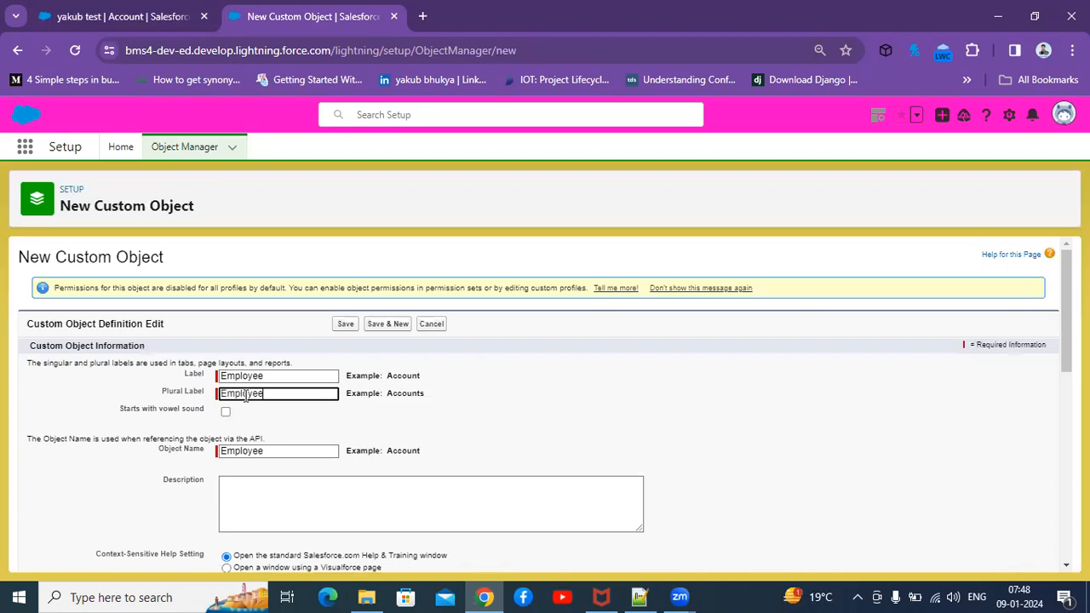
type("s")
Examine the new object's Object Name, Description and Record Name fields.
left_click(273, 452)
left_click_drag(272, 452, 219, 453)
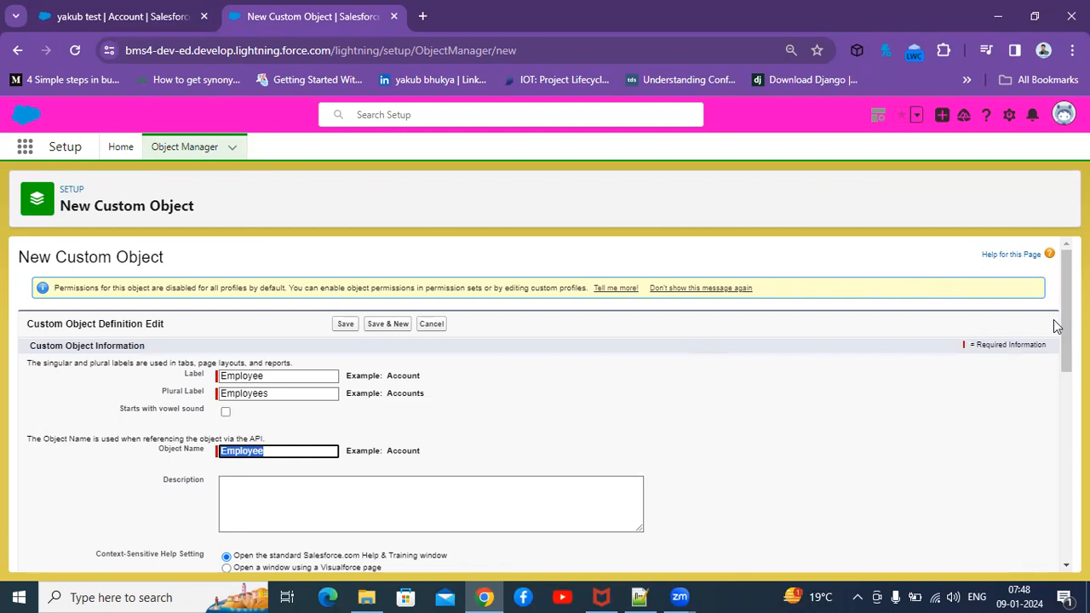
left_click_drag(1066, 311, 1066, 344)
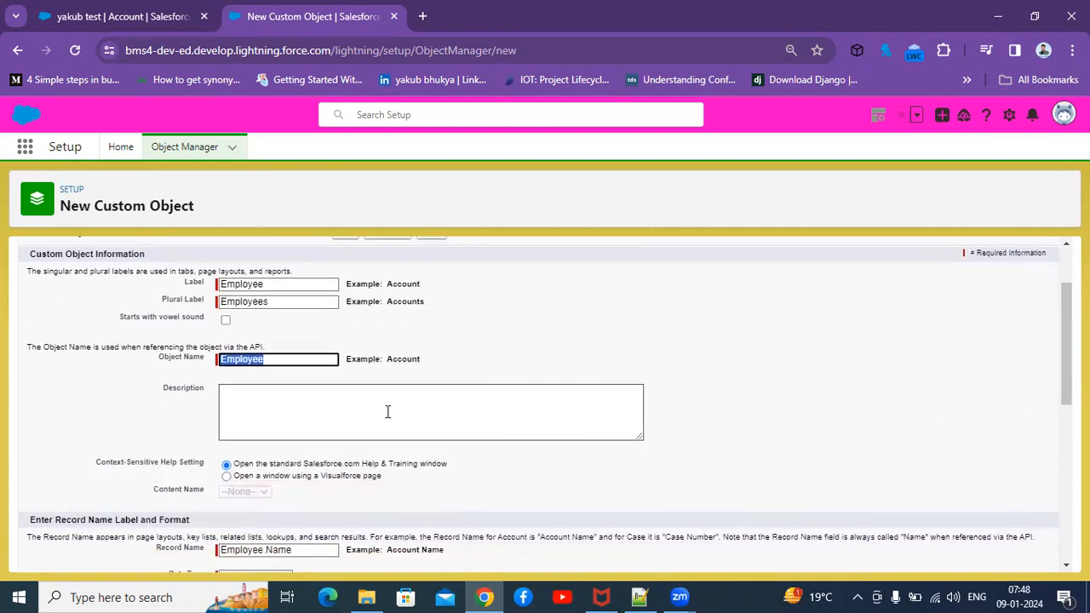
left_click(343, 409)
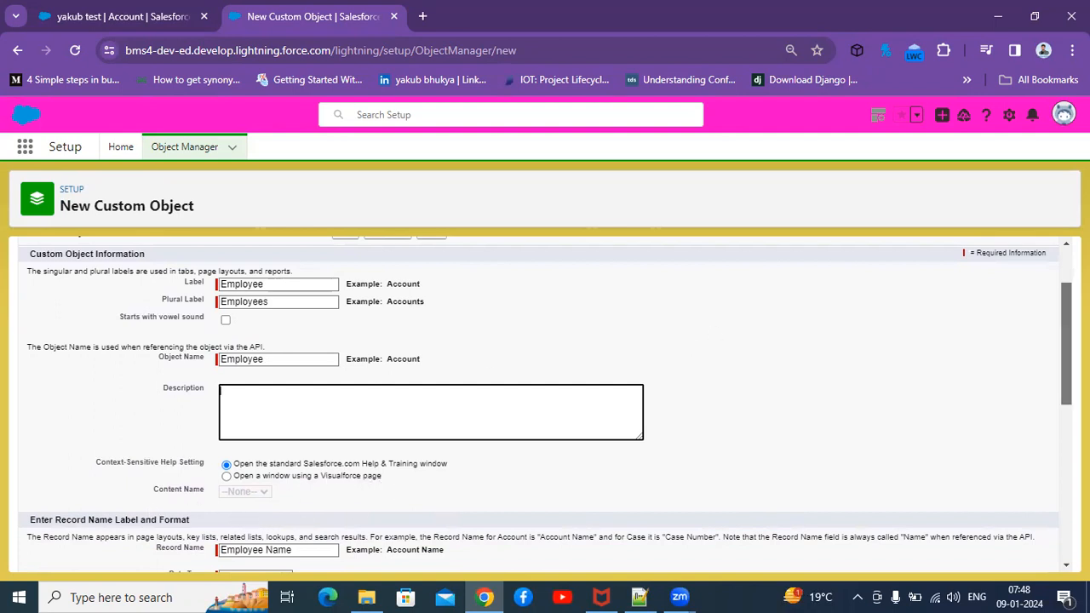
scroll(1065, 340, "down", 1)
left_click_drag(1066, 367, 1066, 378)
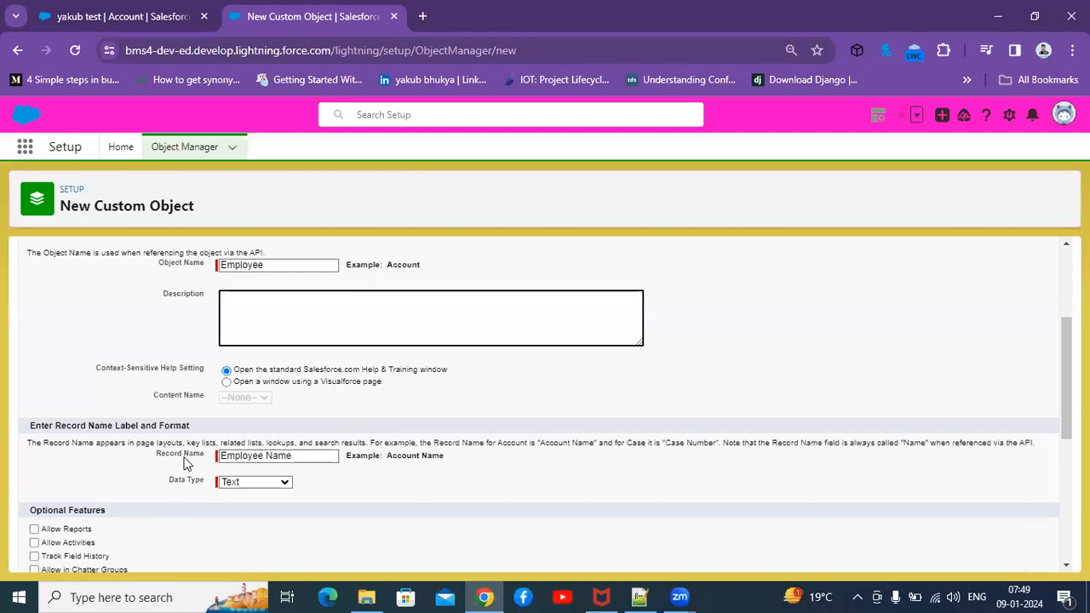
left_click_drag(156, 454, 213, 457)
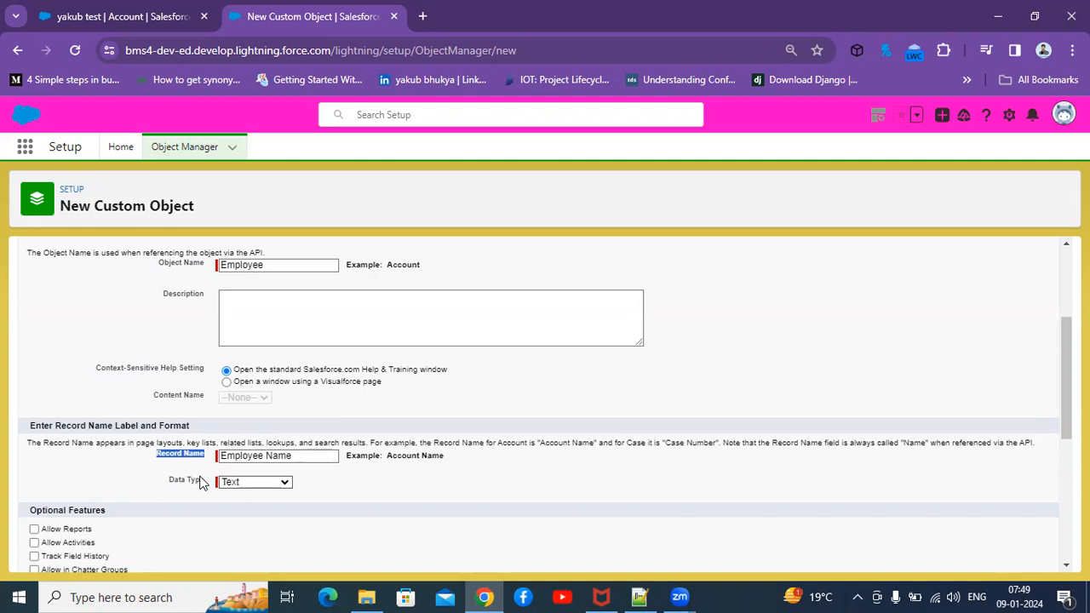
Try the Auto Number data type for the record name with its Display Format and Starting Number fields, and restore Text.
left_click(262, 485)
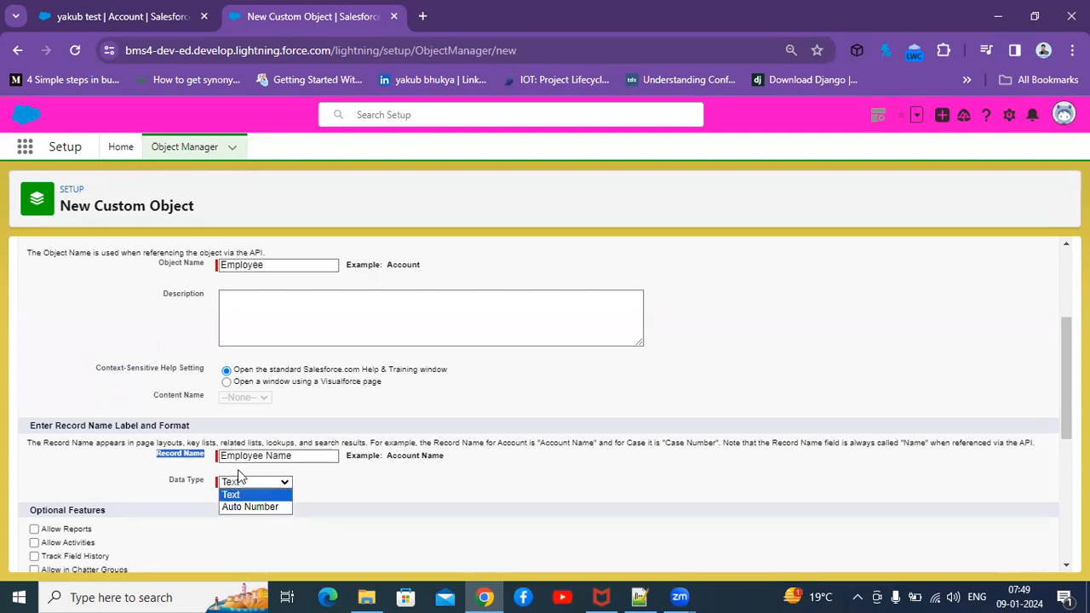
left_click(242, 508)
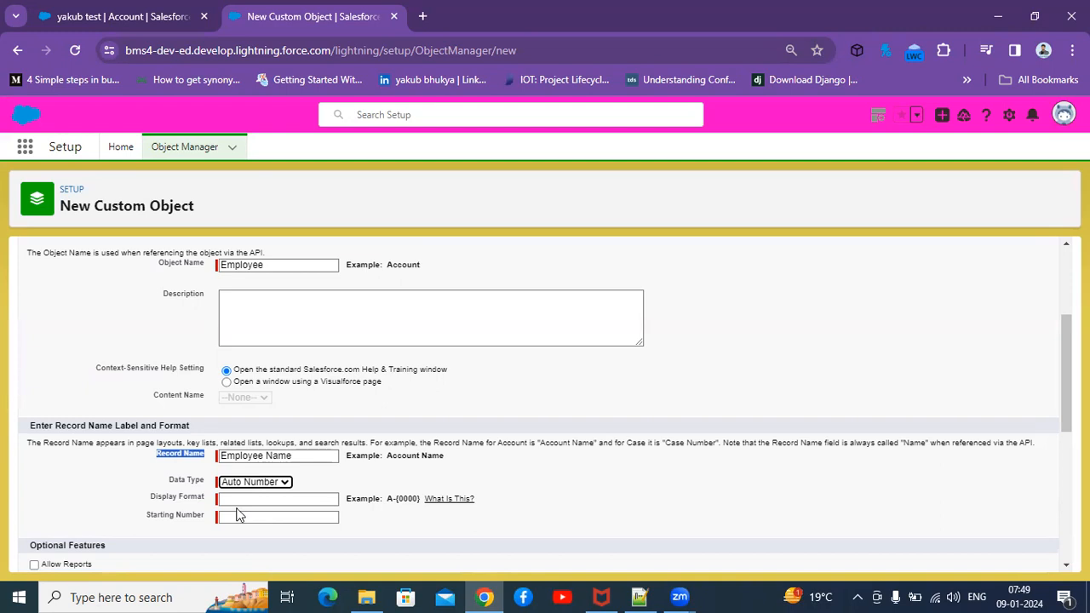
left_click(267, 495)
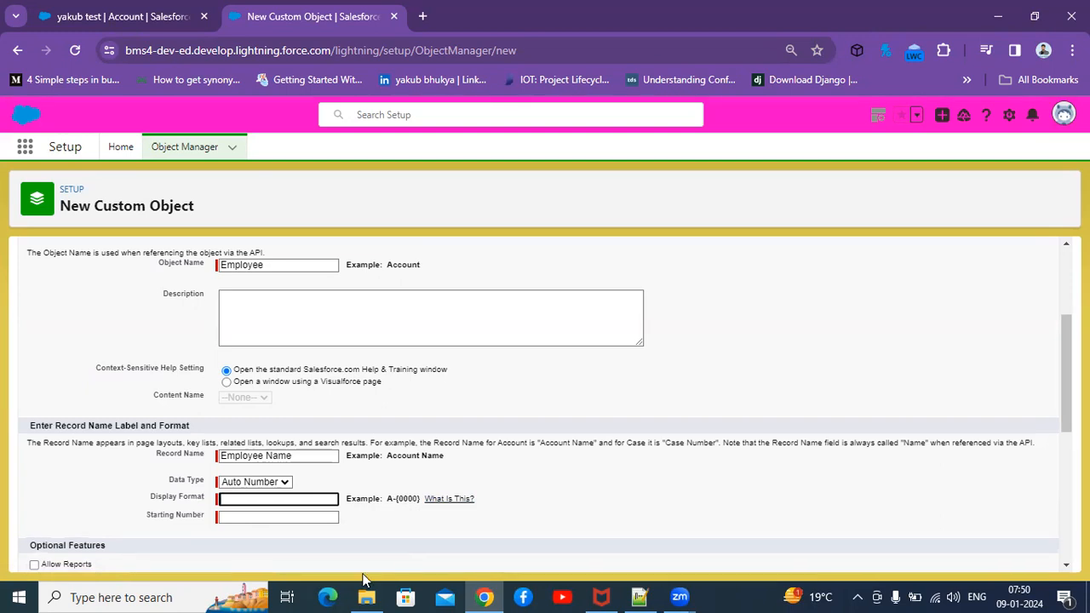
left_click(271, 518)
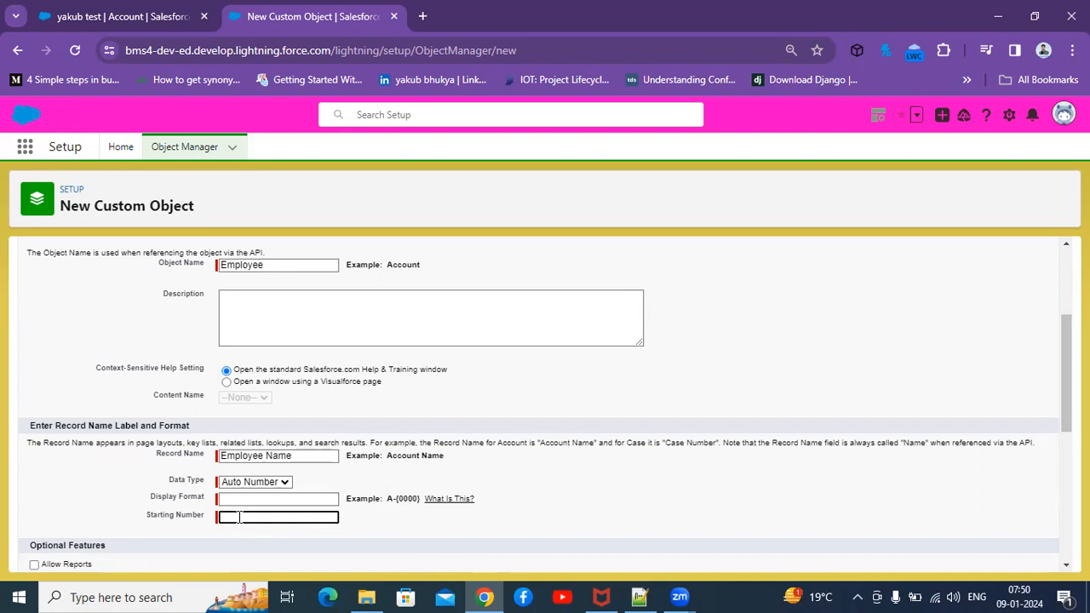
left_click(274, 483)
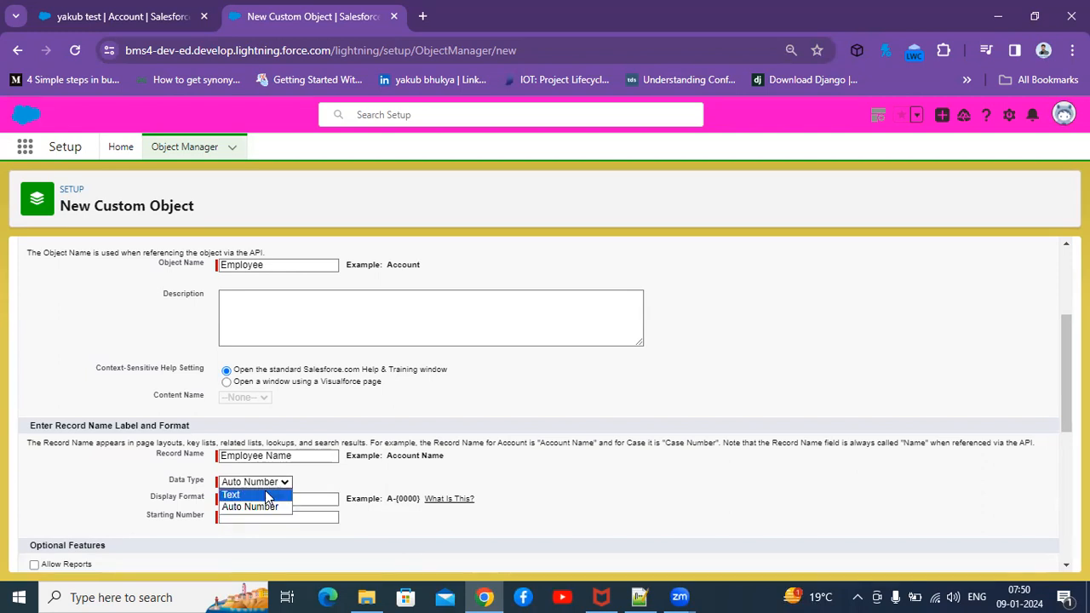
left_click(266, 495)
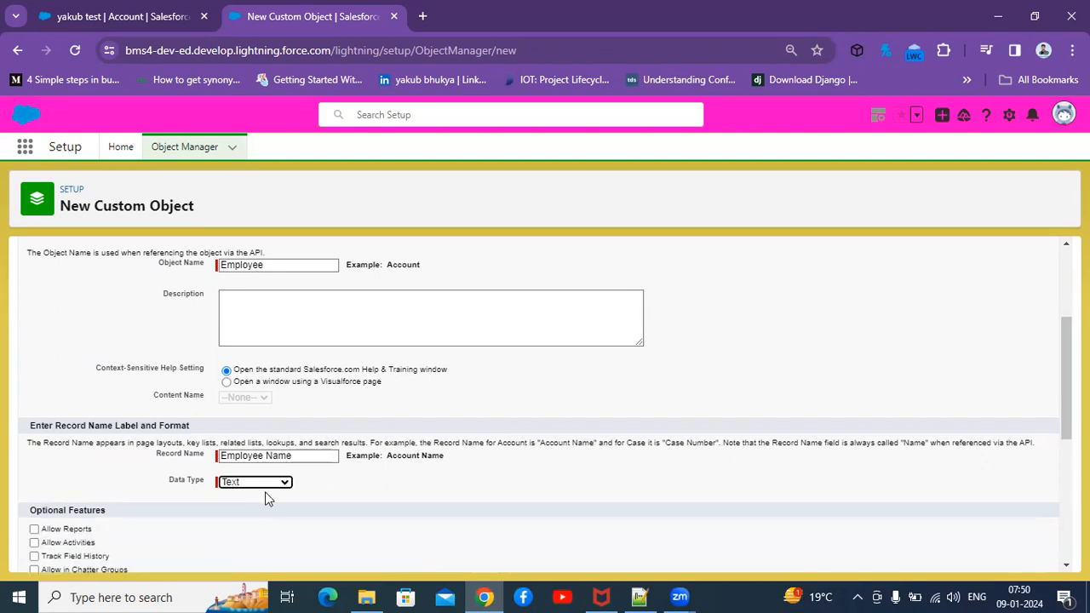
left_click(279, 483)
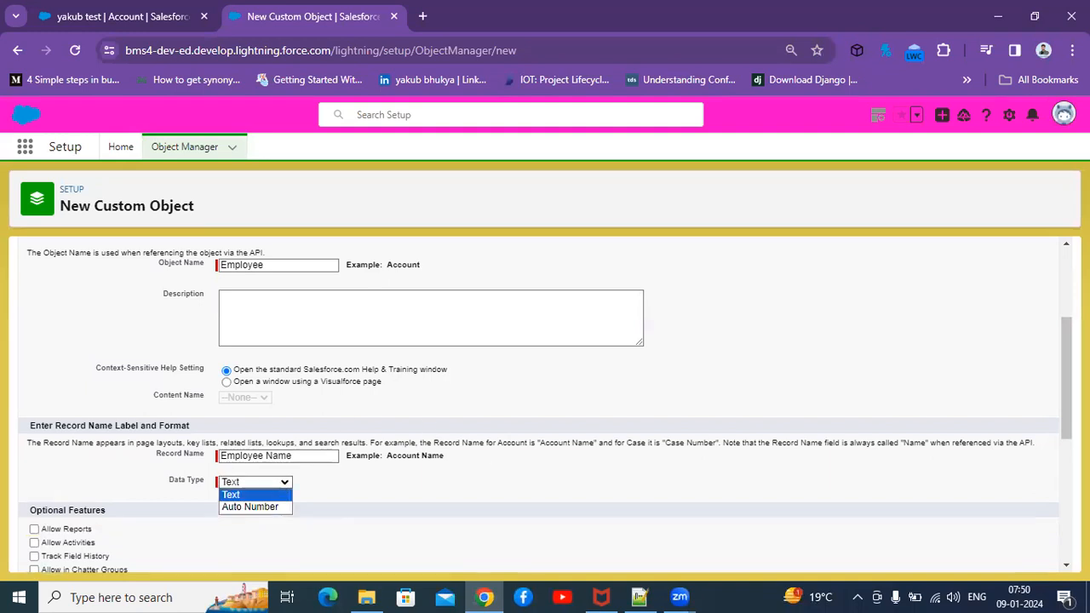
left_click(904, 357)
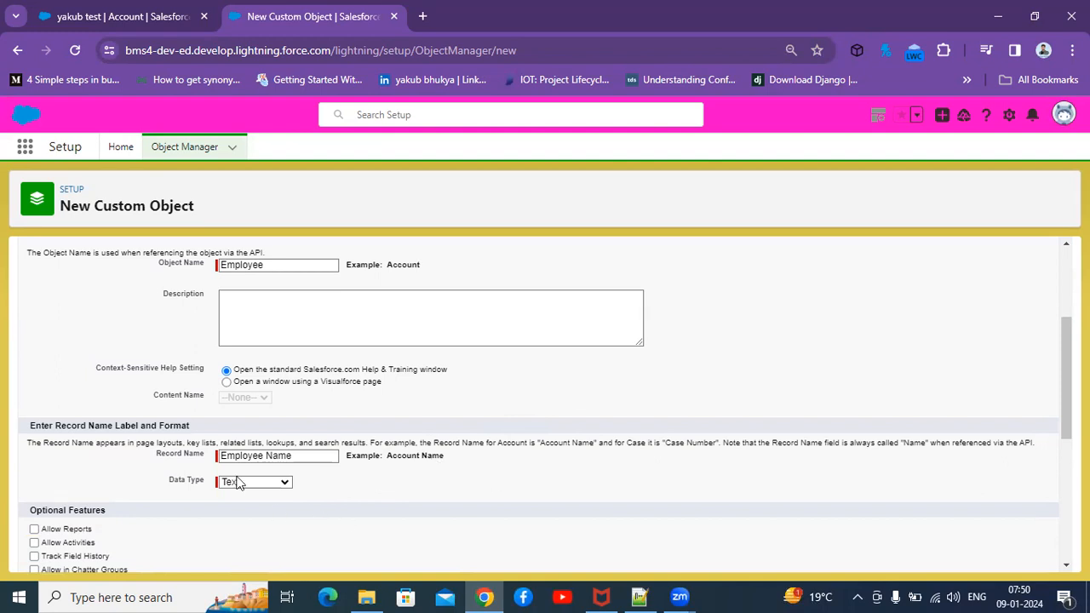
Examine the "Employee Name" record name and the data type choices available for it.
left_click(289, 458)
triple_click(303, 458)
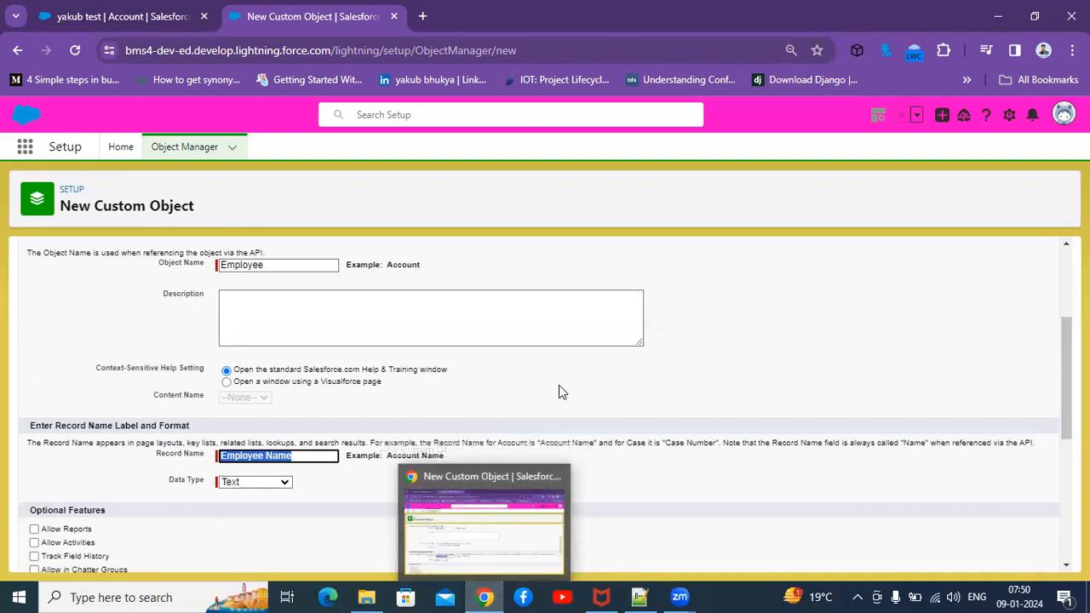
left_click(582, 381)
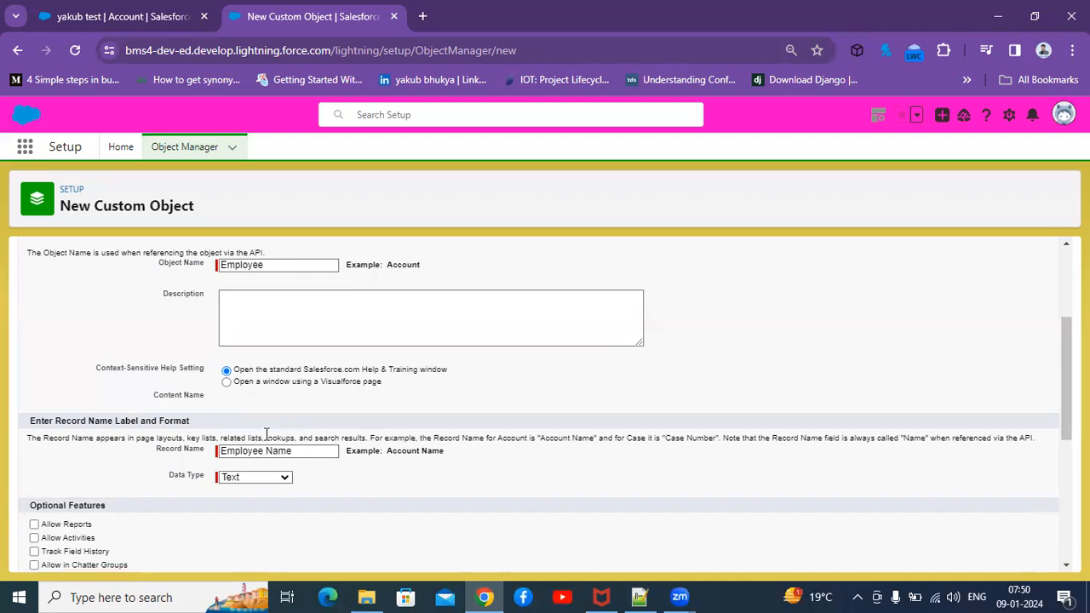
left_click(281, 478)
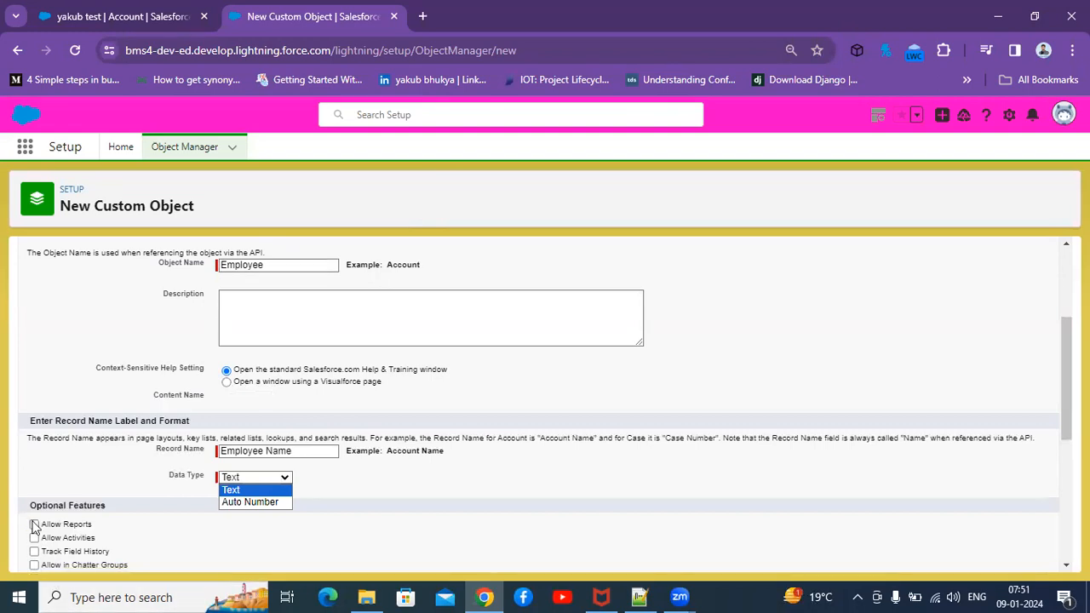
left_click(559, 371)
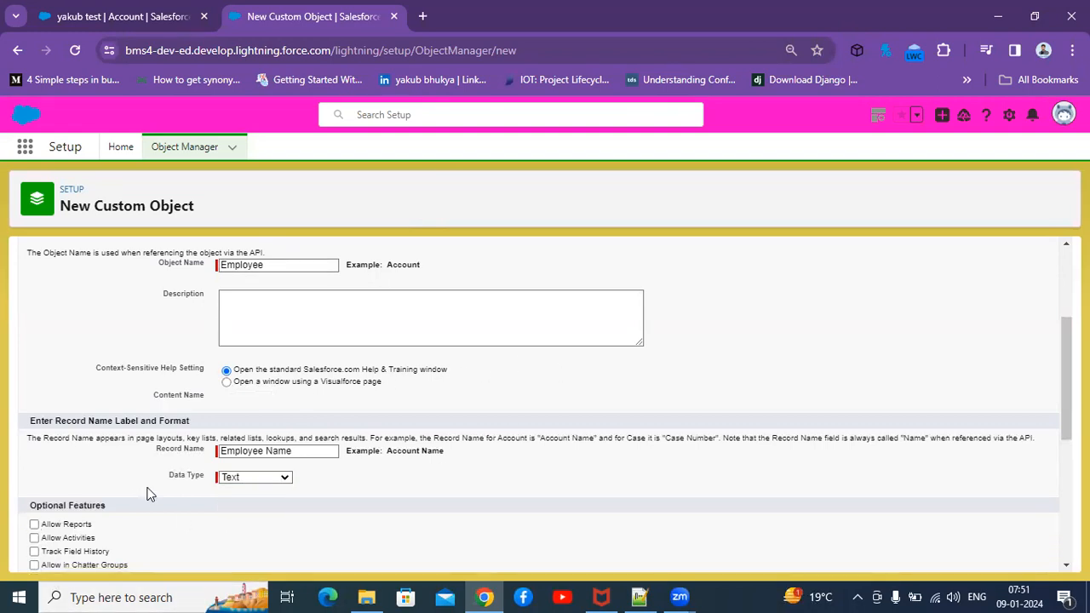
Enable Allow Reports and Allow Activities among the Employee object's optional features.
left_click_drag(1065, 379, 1066, 421)
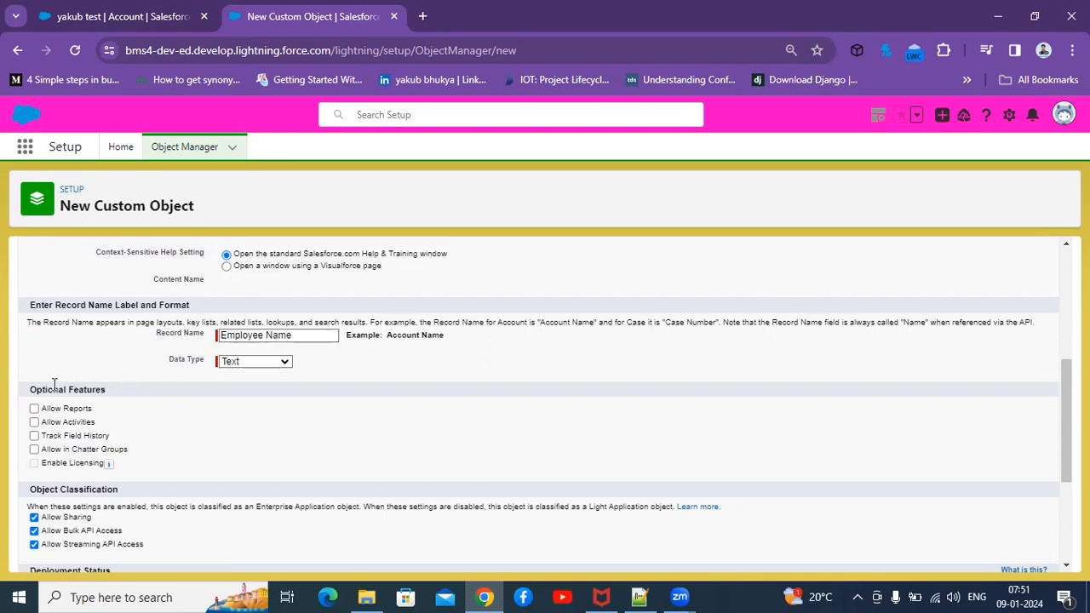
left_click(34, 409)
left_click(34, 411)
left_click(34, 422)
left_click(35, 409)
Examine the Employee object's record name, classification, deployment, search and creation options, and view the recent items in Setup search.
left_click_drag(309, 341, 213, 335)
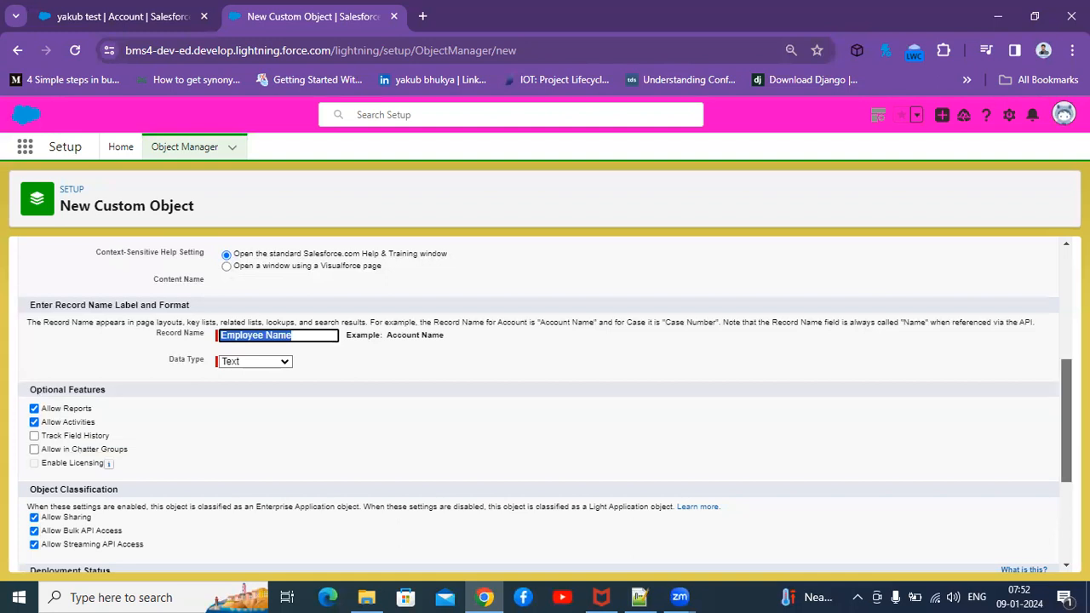
scroll(544, 404, "down", 2)
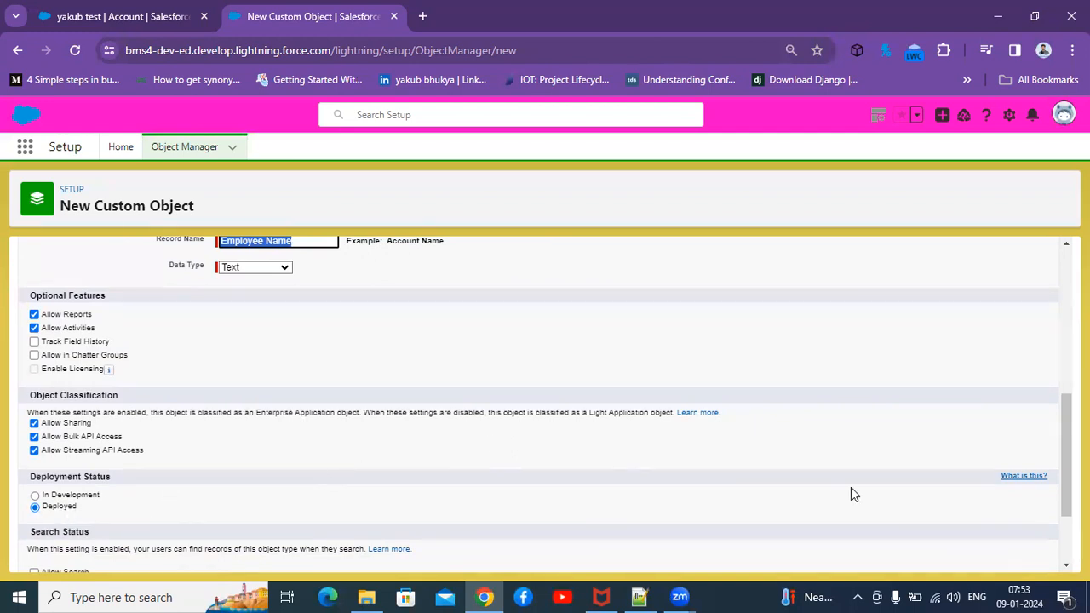
left_click_drag(1065, 455, 1065, 493)
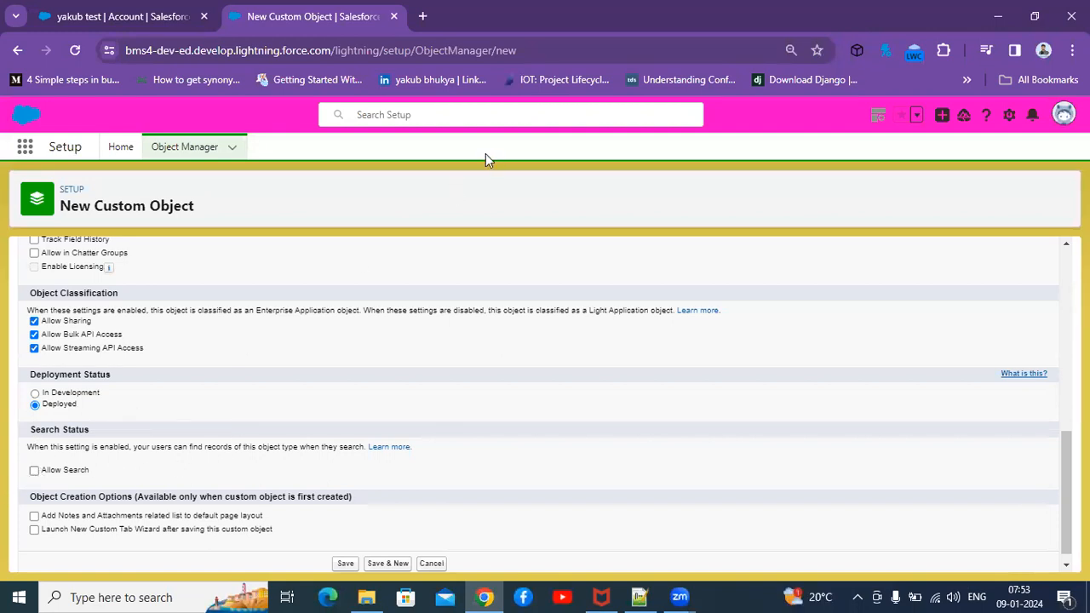
left_click(472, 120)
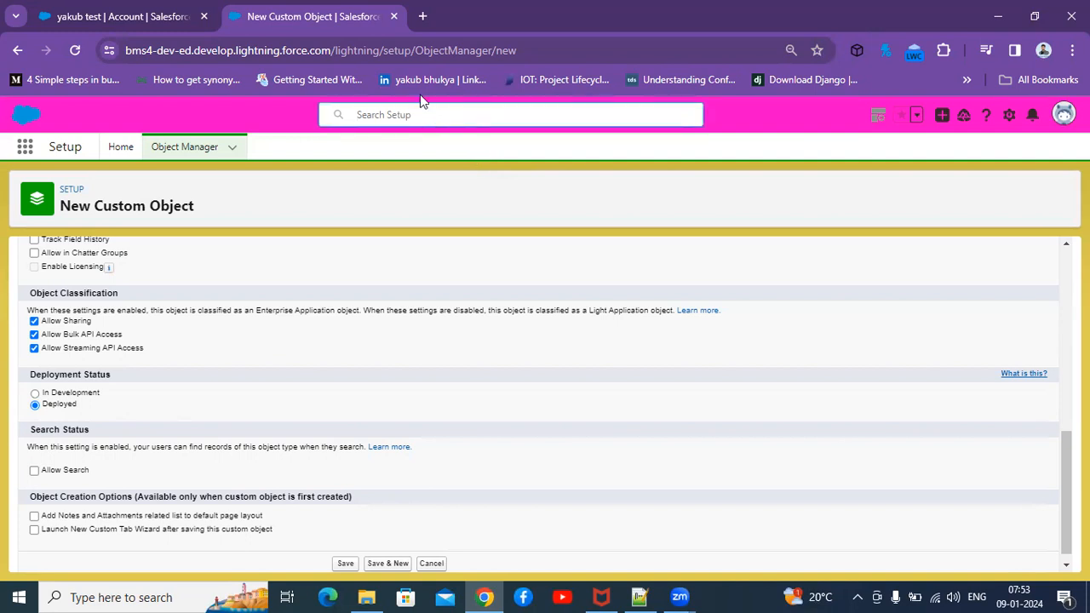
left_click(468, 108)
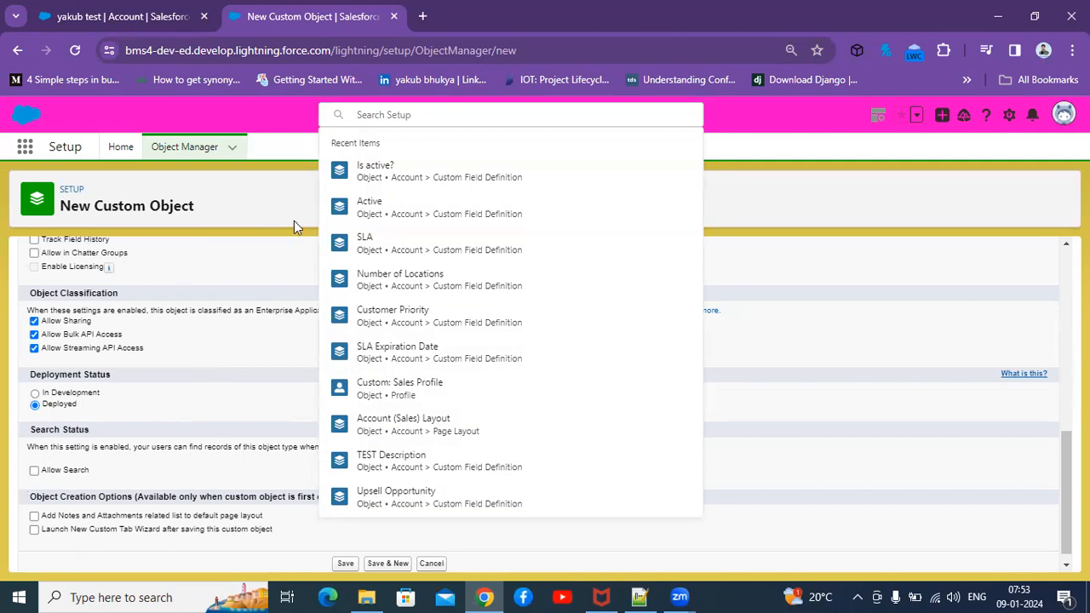
Enable Allow Search for the Employee object.
left_click(448, 111)
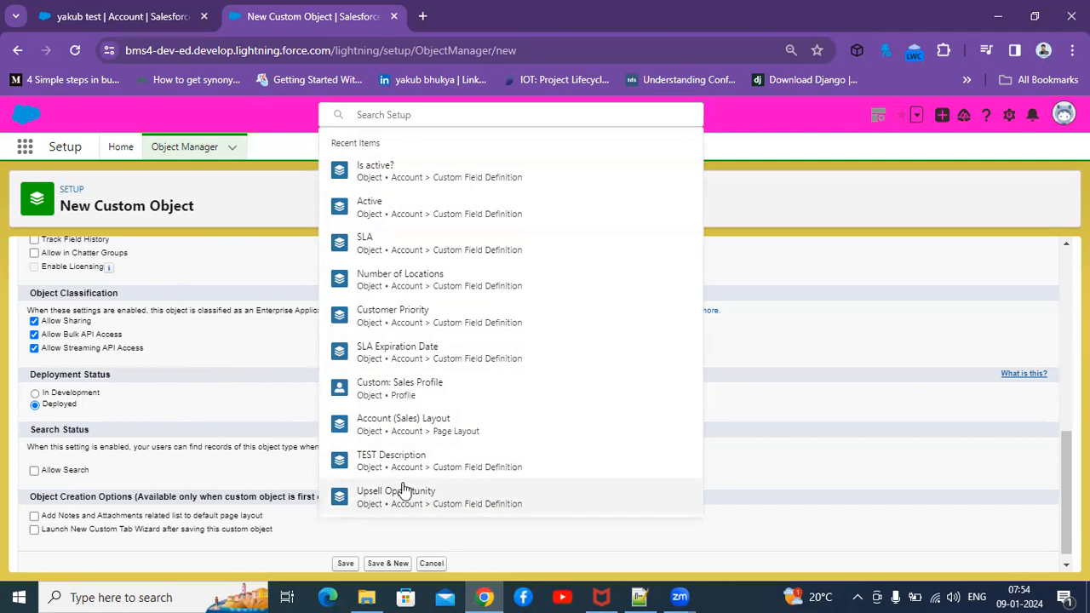
left_click(33, 473)
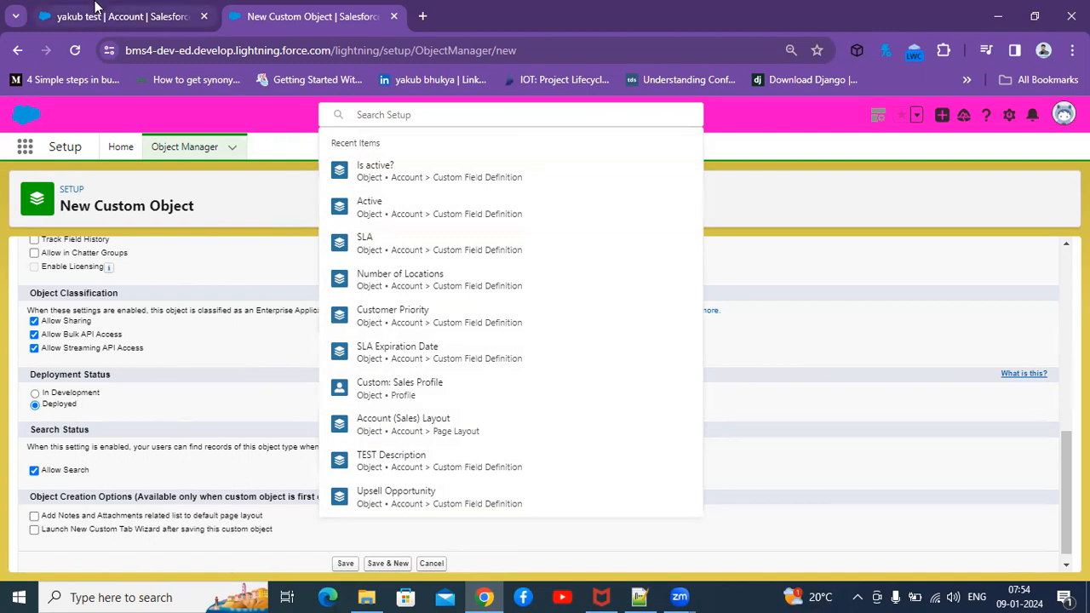
Examine the Notes & Attachments related list on the test account record, comparing it with the Employee object's creation options.
left_click(95, 9)
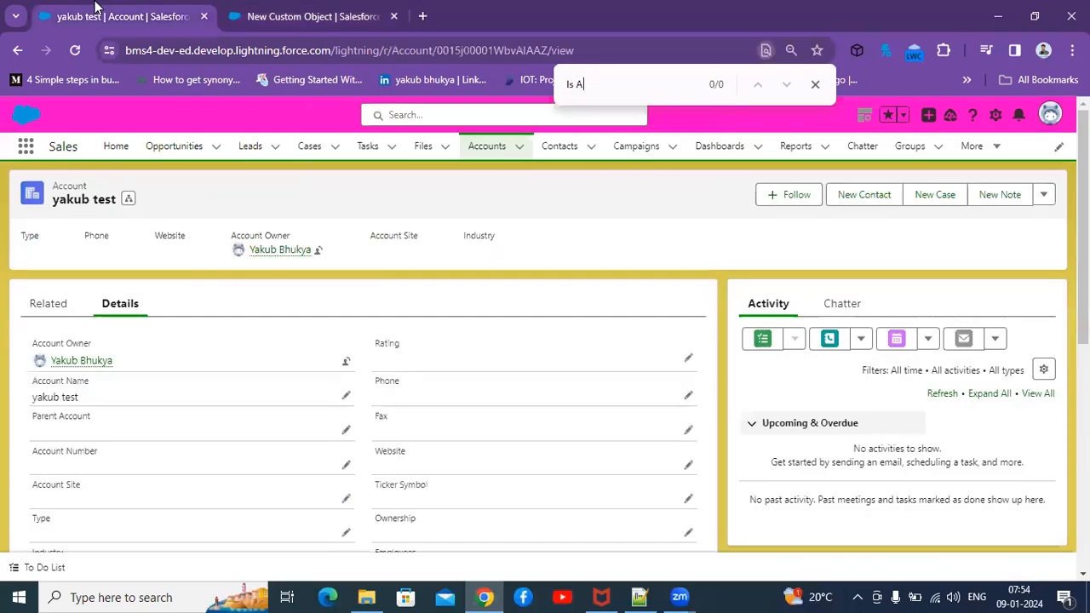
left_click(31, 314)
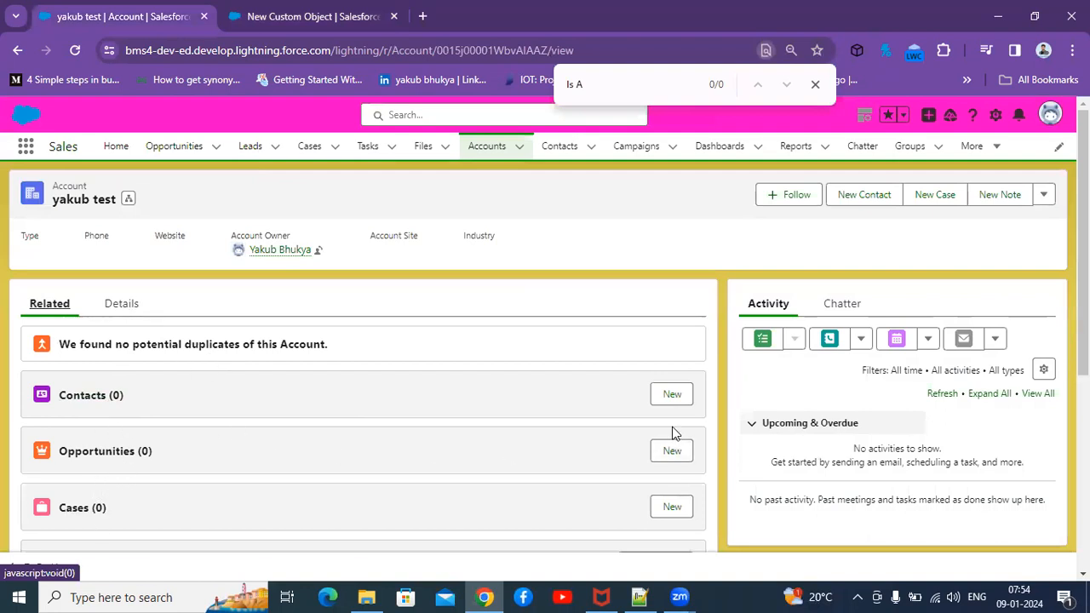
scroll(549, 369, "down", 2)
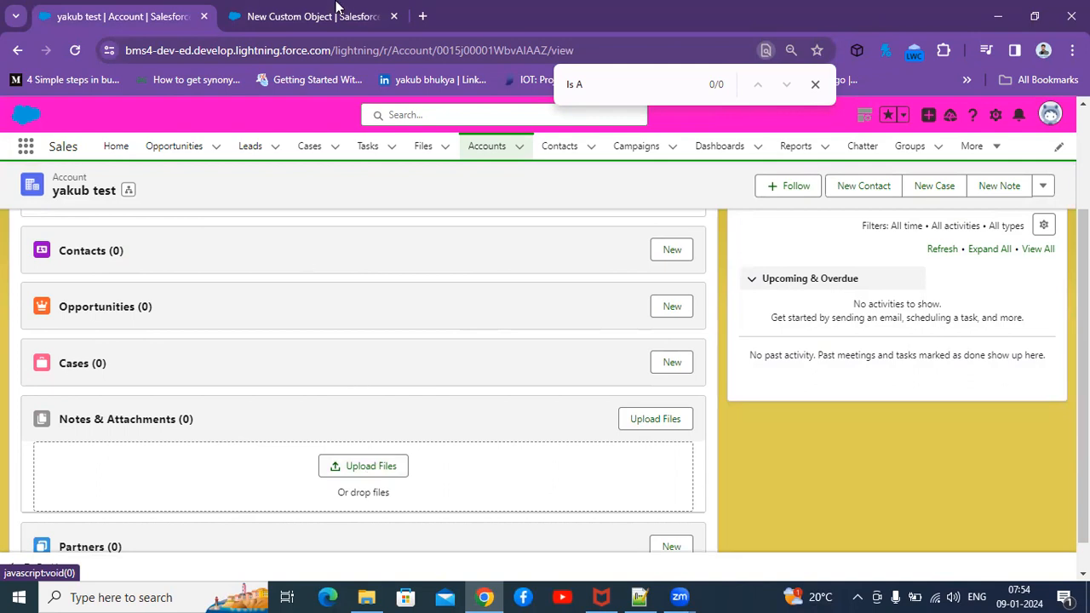
left_click(311, 15)
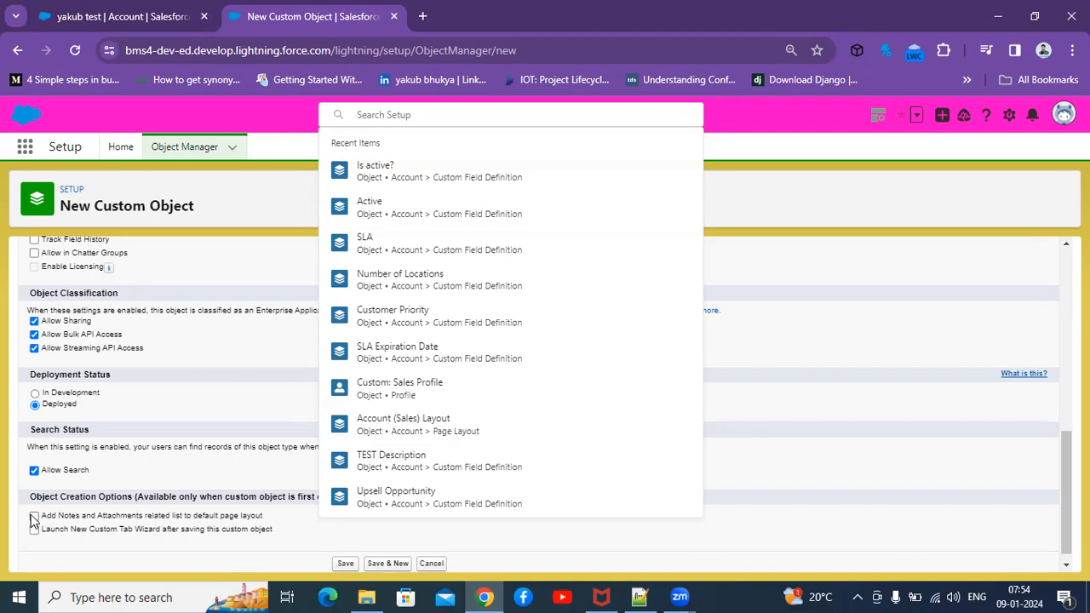
left_click(128, 16)
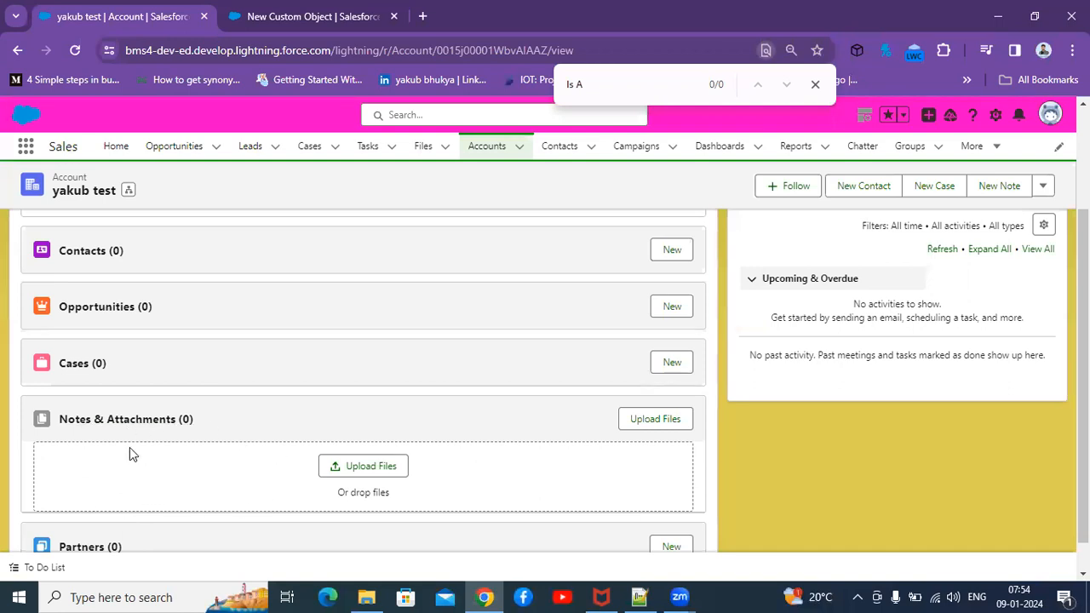
Enable the Notes and Attachments related list and the New Custom Tab Wizard launch, and save the Employee object.
left_click(308, 13)
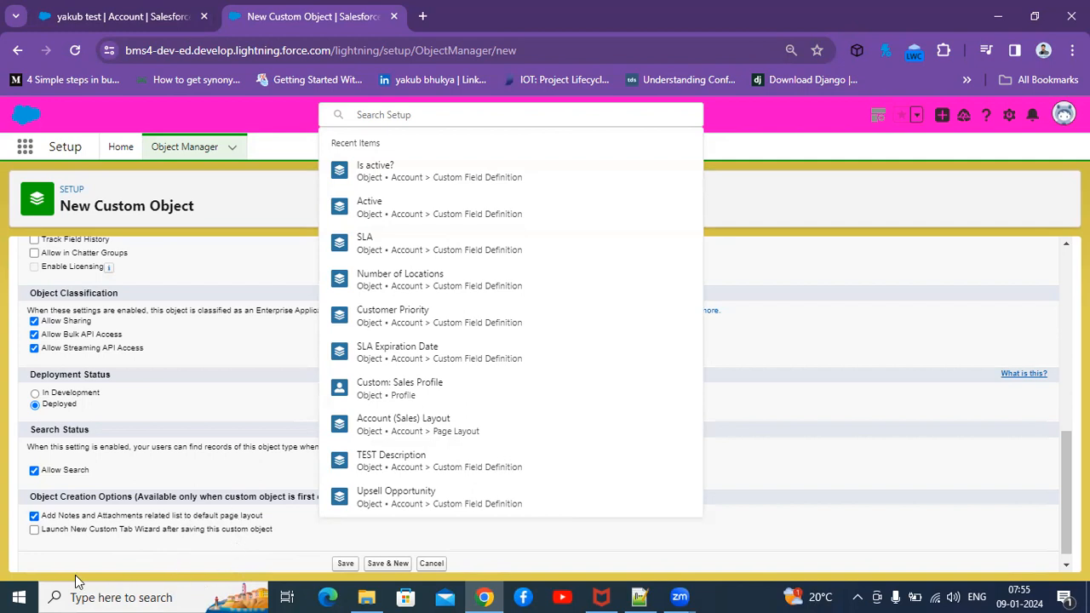
left_click(34, 531)
left_click(343, 563)
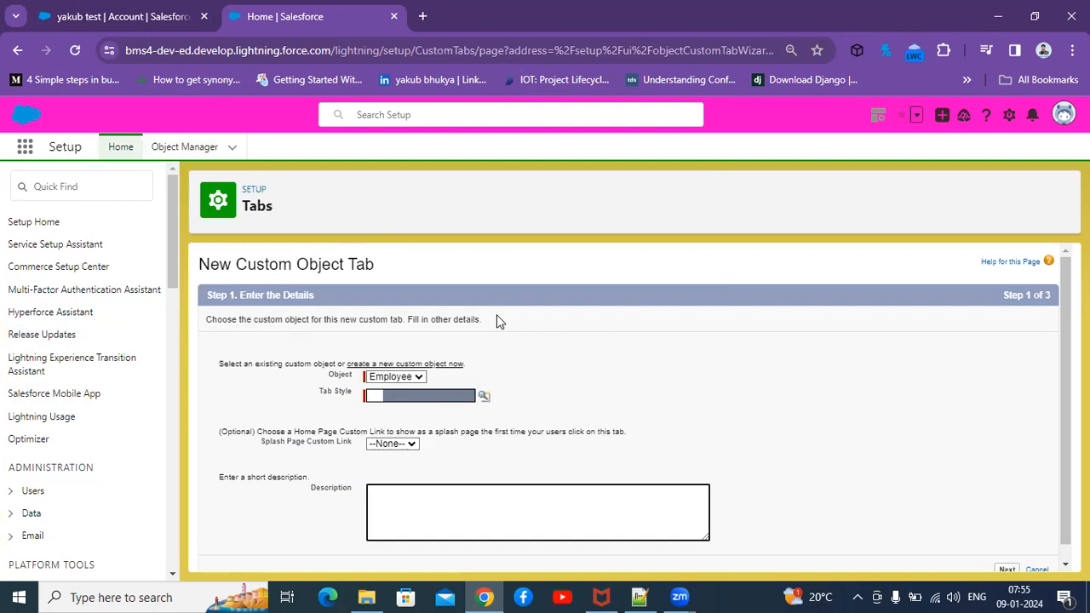
Check which custom objects can be chosen for the new custom object tab.
left_click(112, 183)
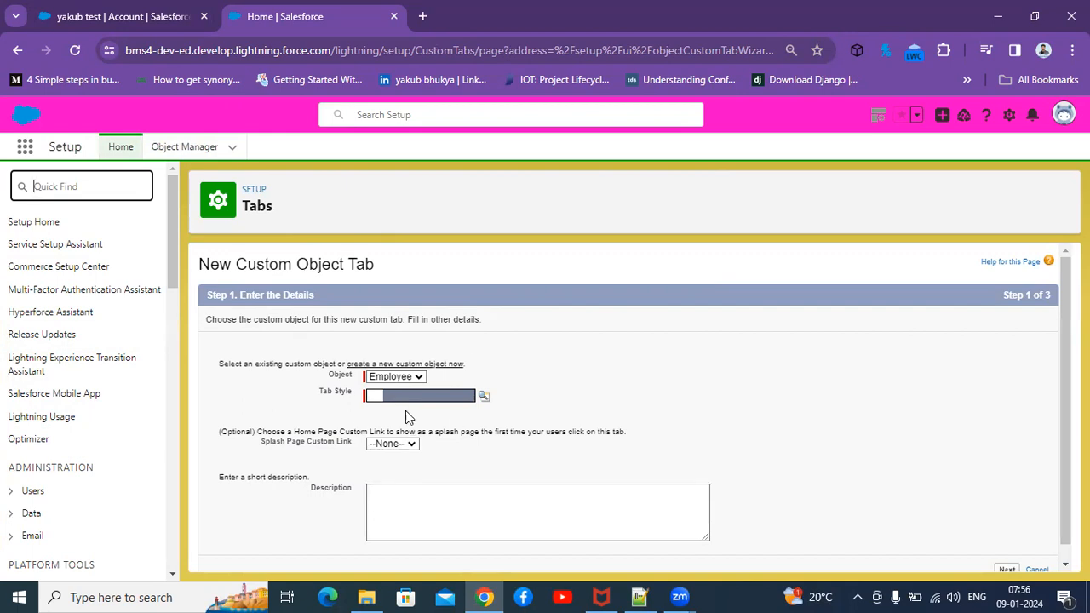
left_click(412, 378)
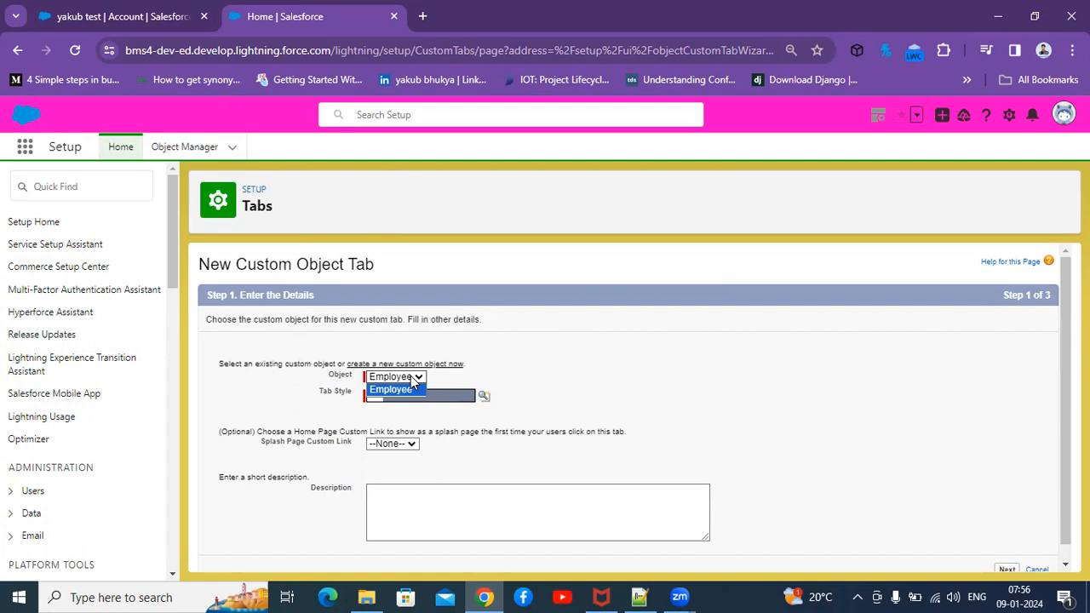
left_click(260, 399)
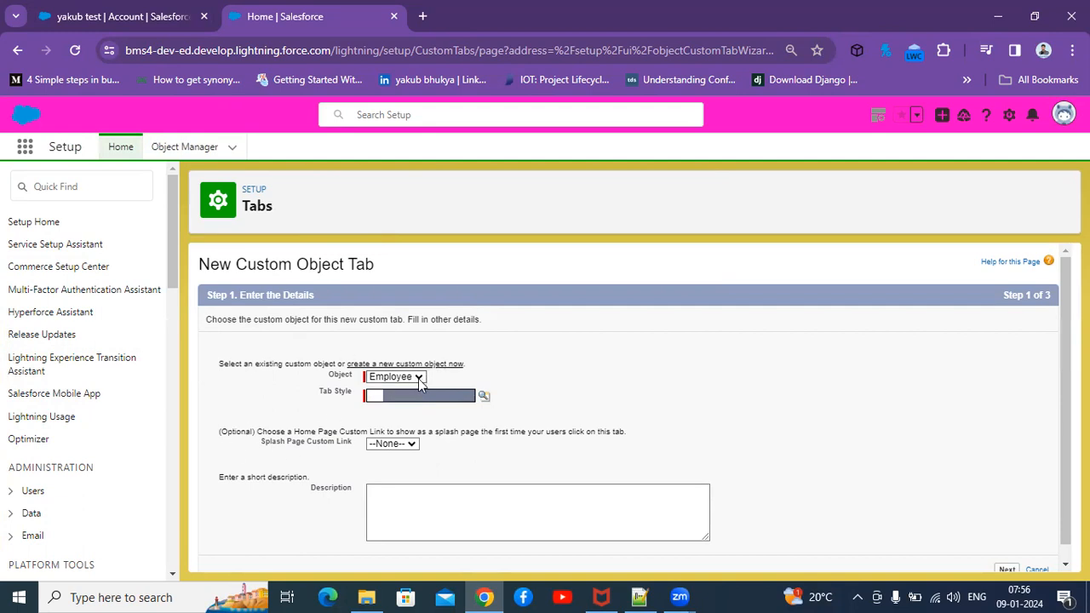
left_click(417, 377)
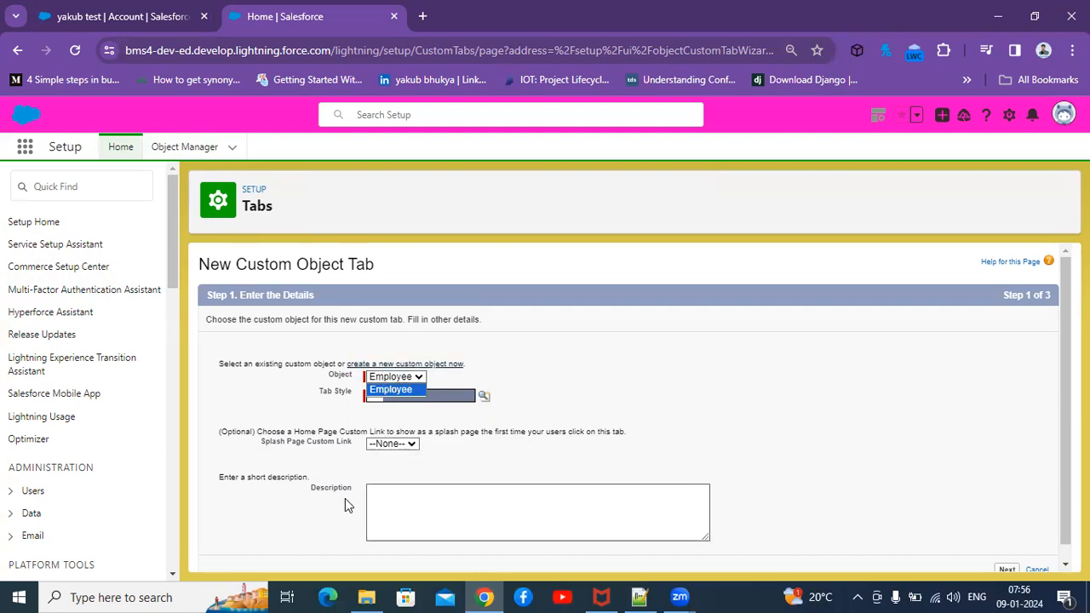
left_click(306, 397)
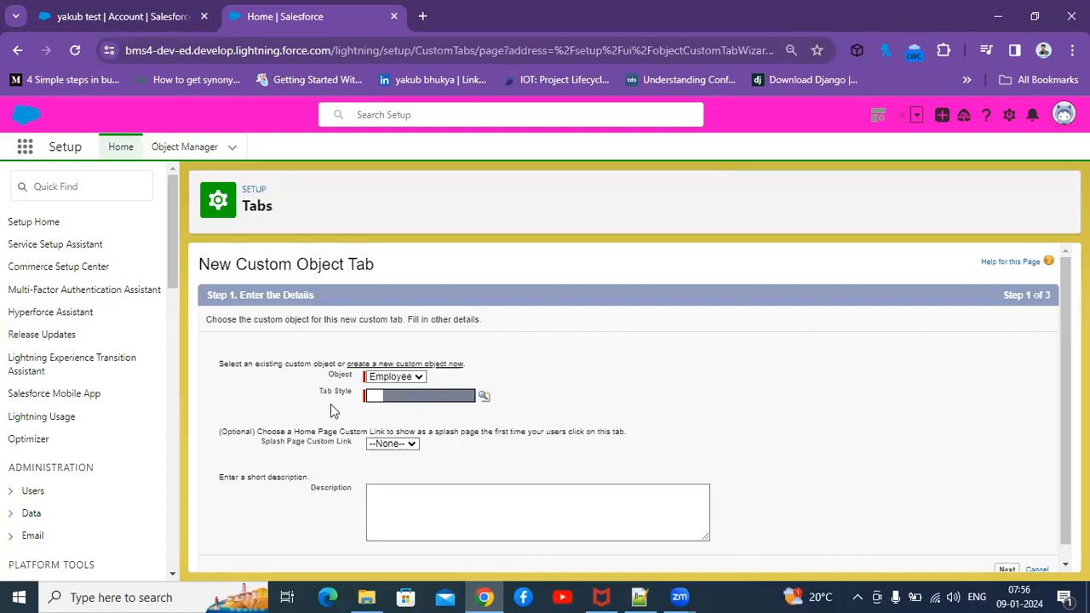
Set the Employee tab's style to People.
left_click(484, 397)
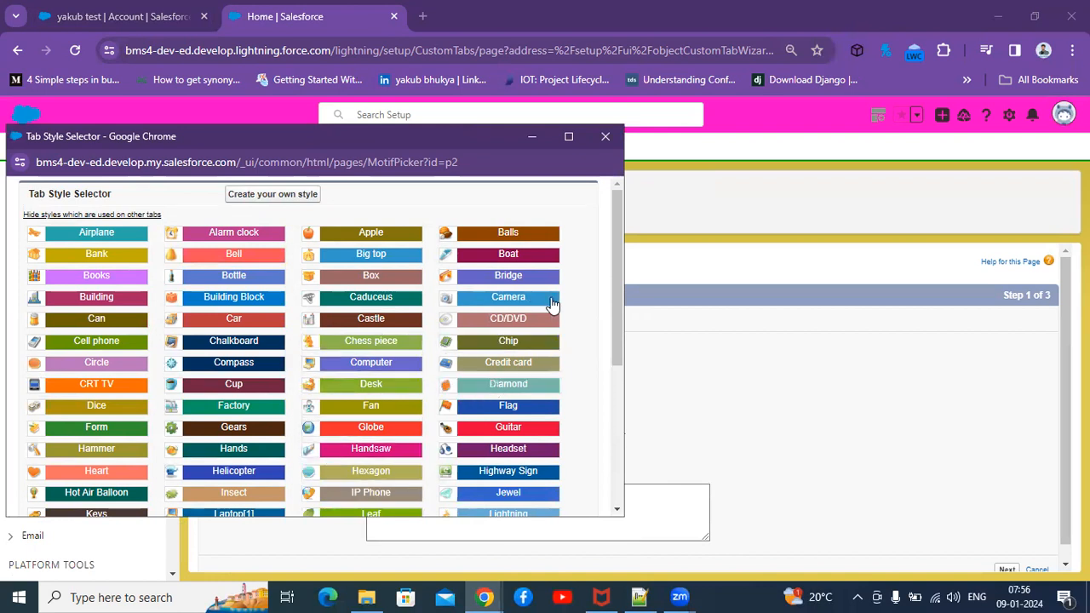
left_click_drag(621, 265, 636, 394)
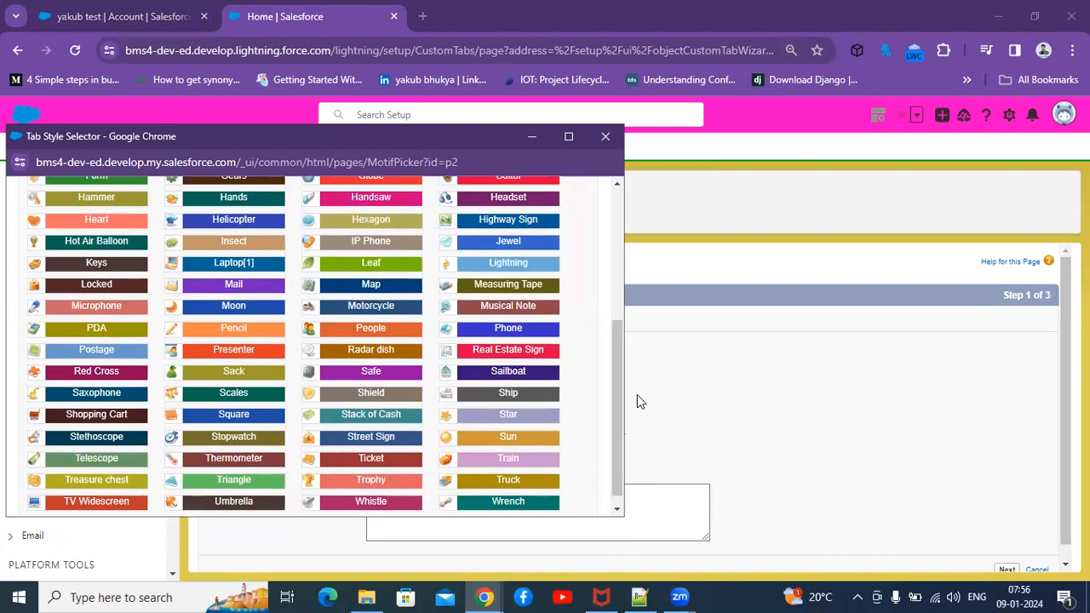
left_click(375, 330)
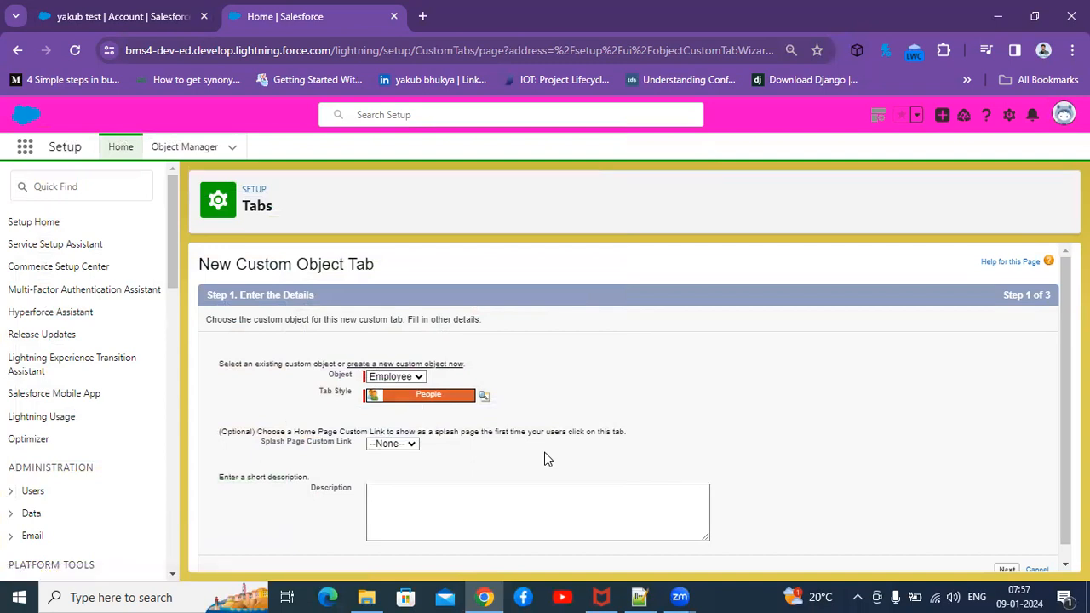
Keep the splash page custom link at None and the description blank, and proceed to the profile settings.
left_click(405, 449)
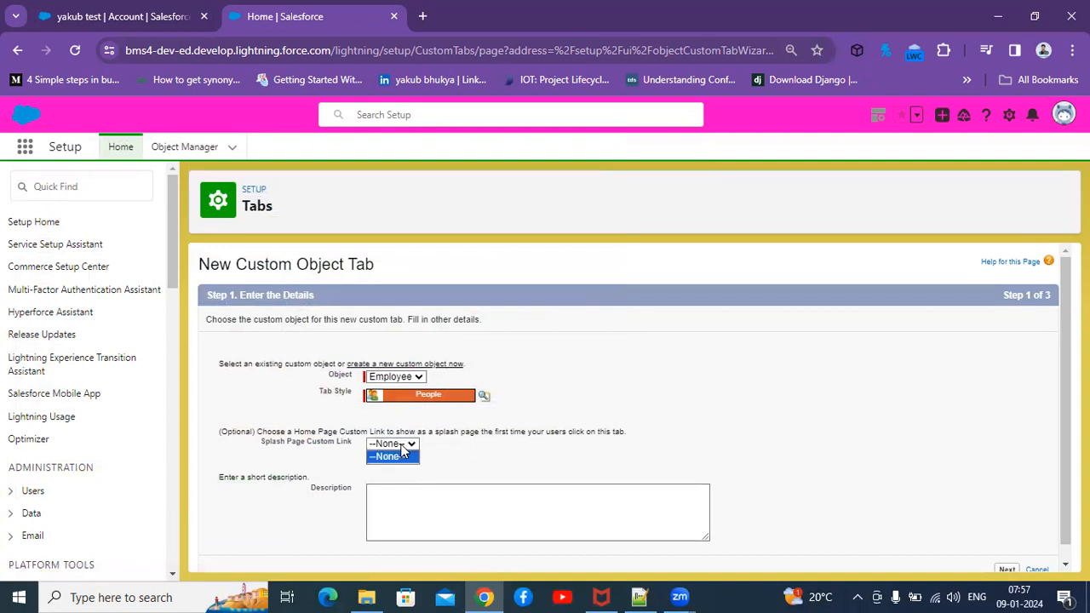
left_click(404, 448)
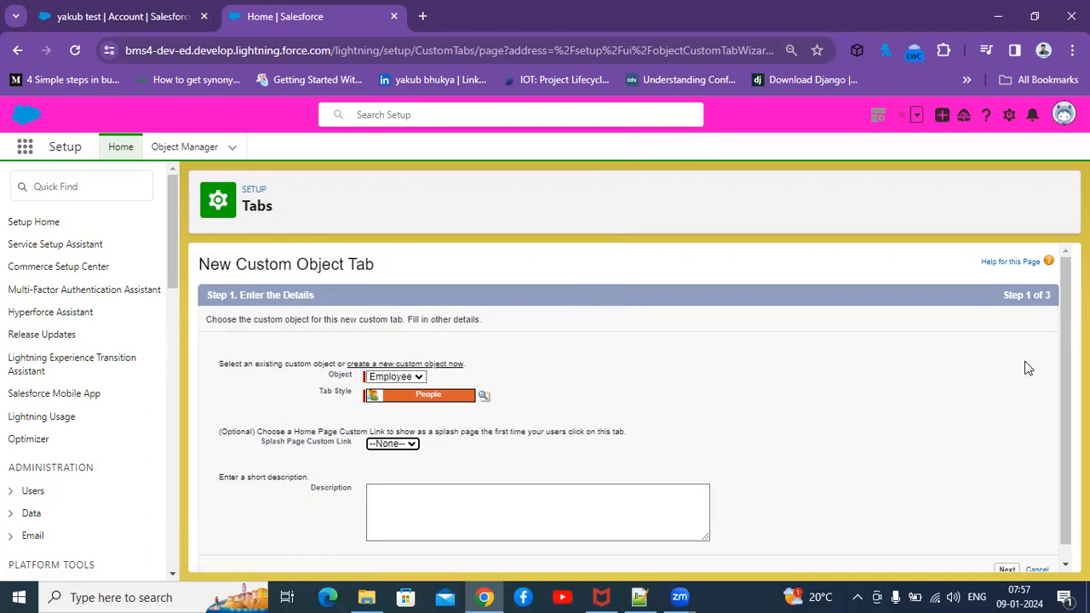
scroll(1029, 368, "down", 1)
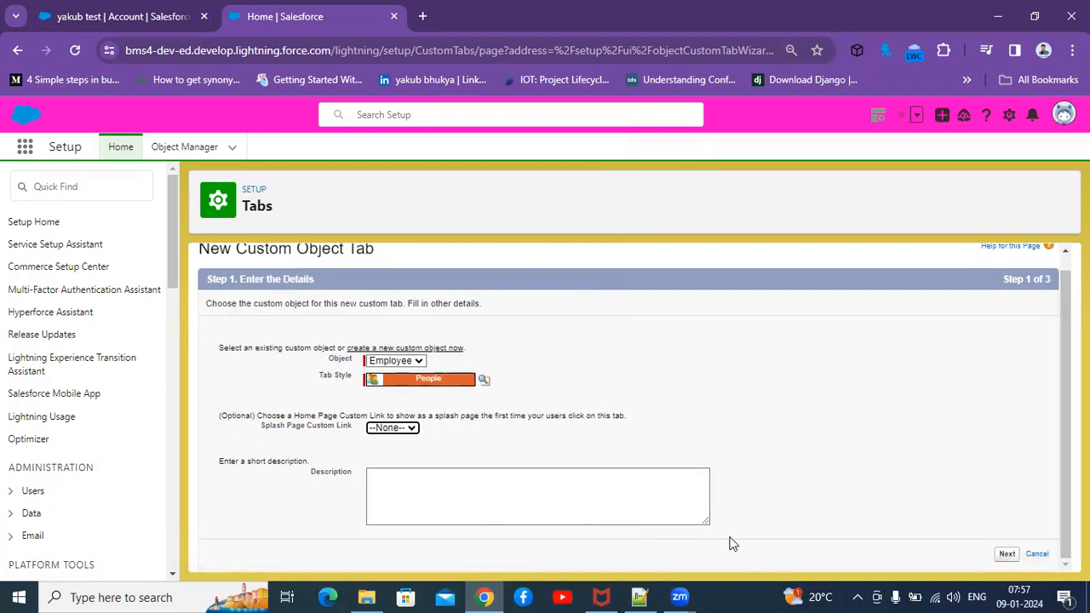
left_click(535, 498)
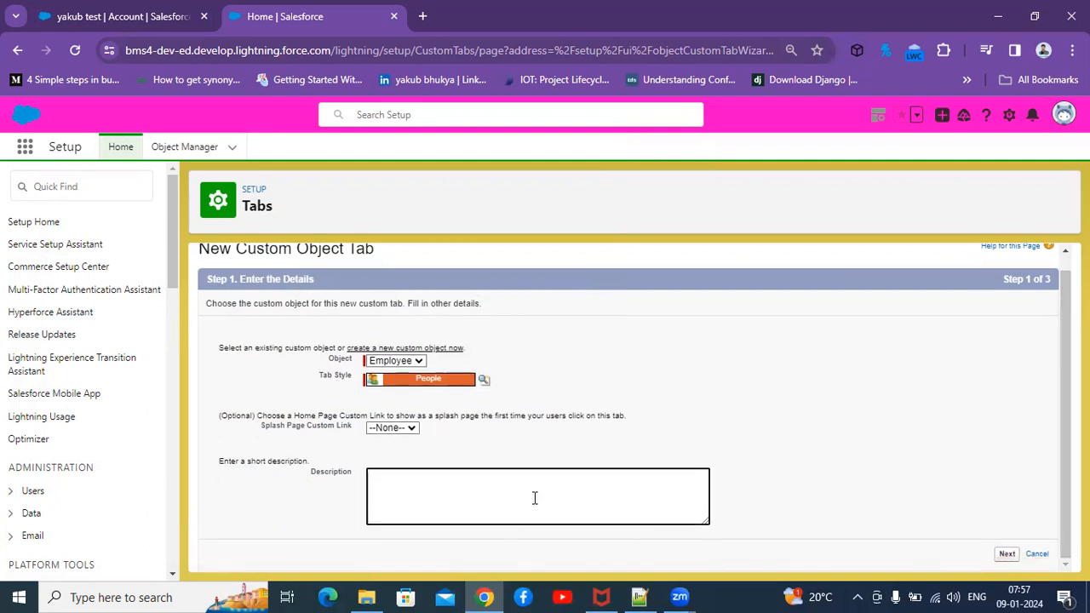
left_click(1005, 555)
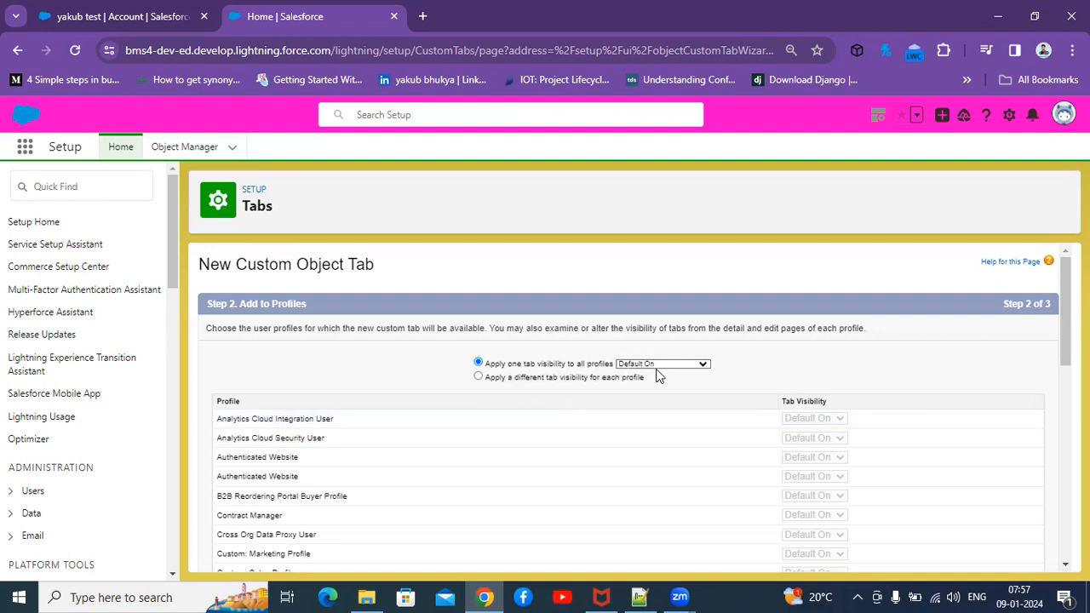
Try the Default Off and Tab Hidden visibilities for all profiles, and settle on Default Off.
left_click(679, 366)
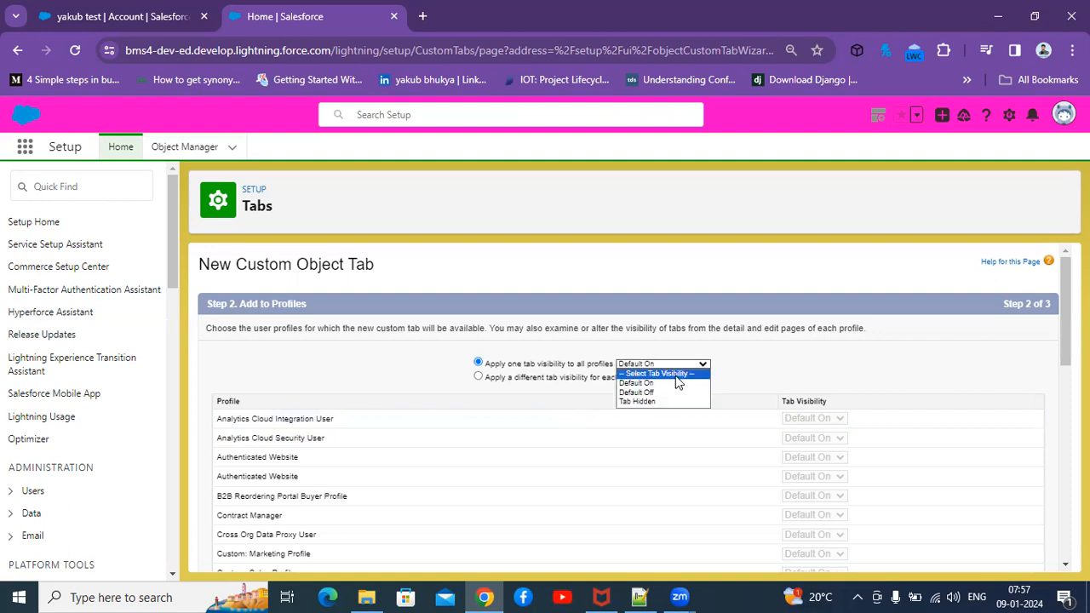
left_click(672, 393)
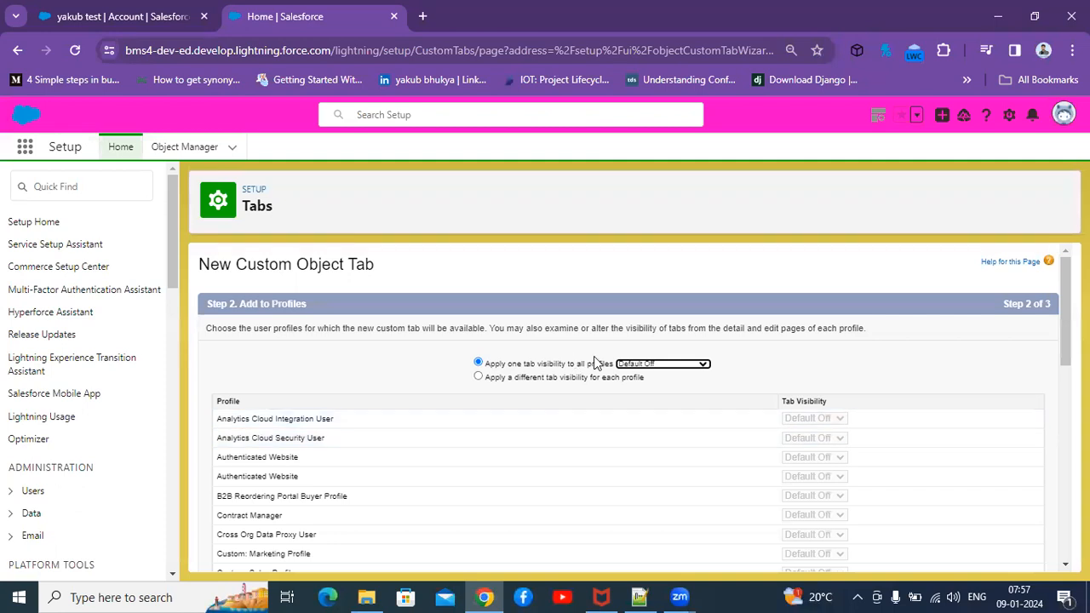
left_click(692, 366)
left_click(676, 402)
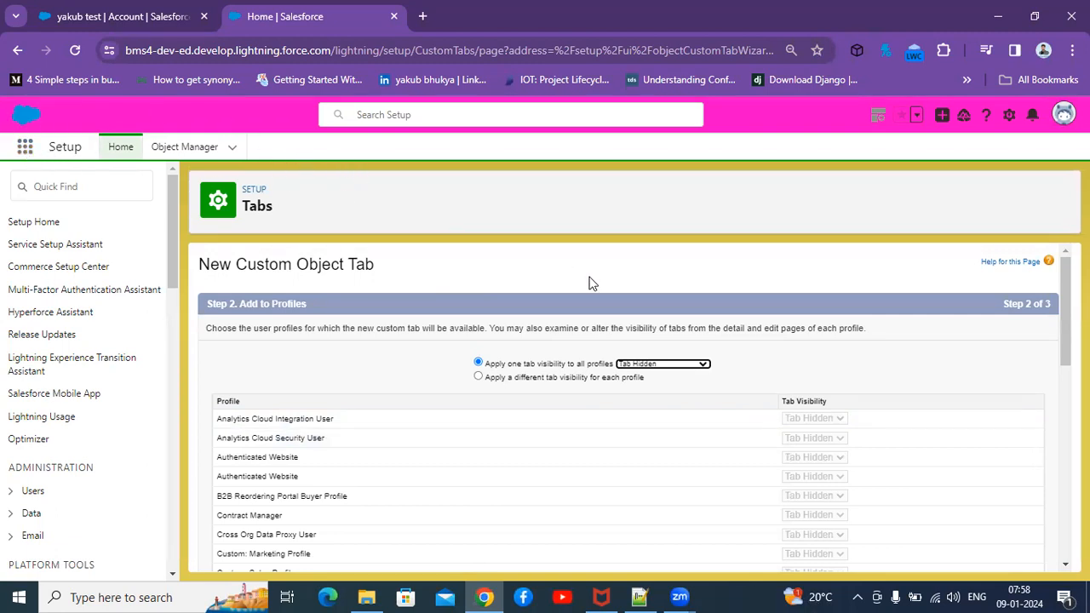
left_click(691, 364)
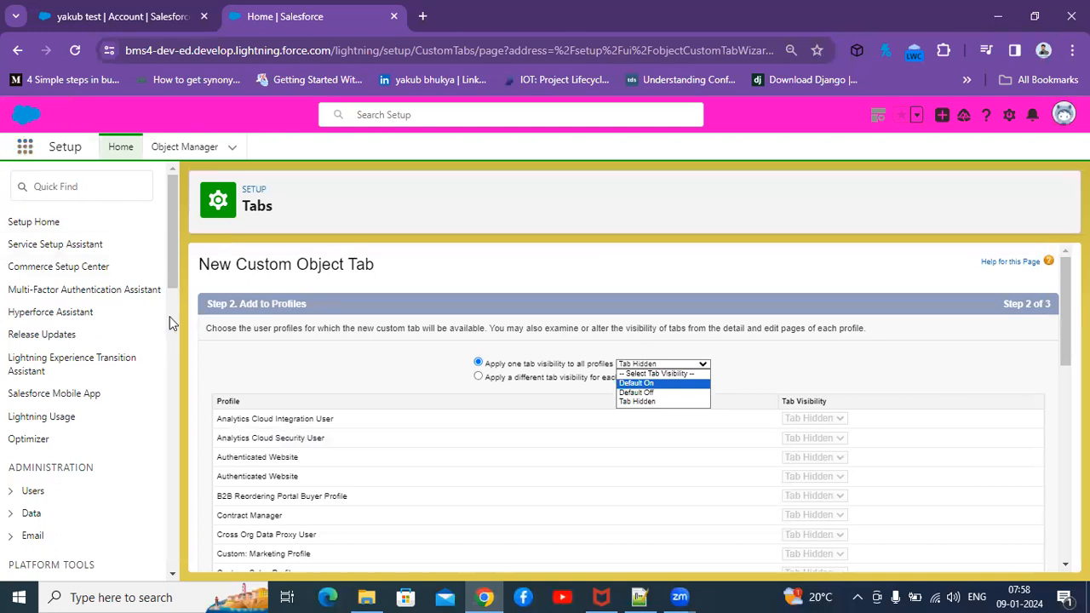
left_click(644, 392)
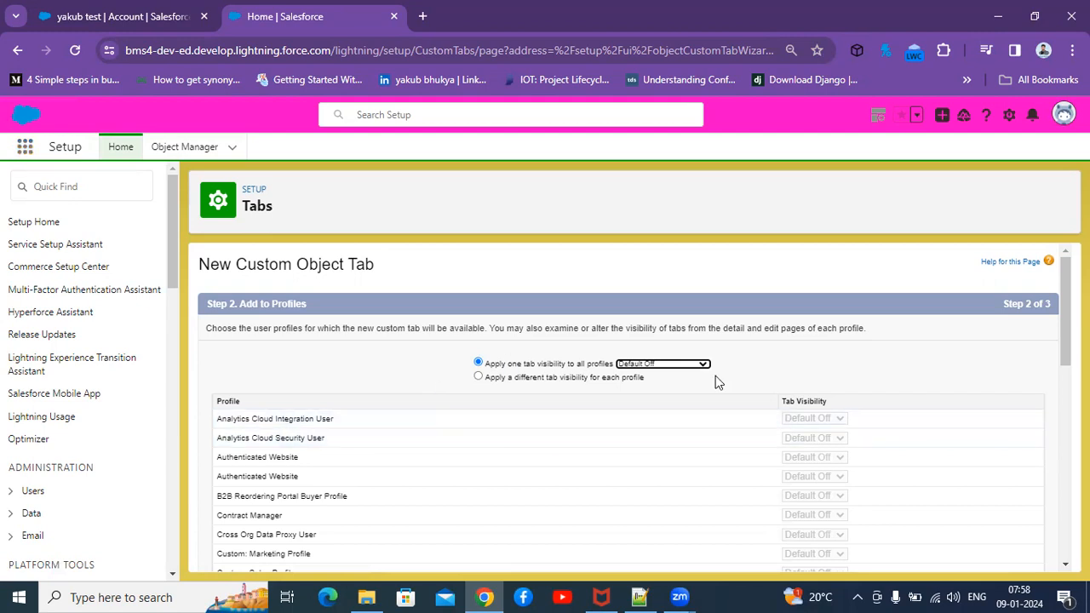
Apply a different tab visibility per profile with System Administrator set to Default On, and proceed to the custom app selection.
left_click(479, 377)
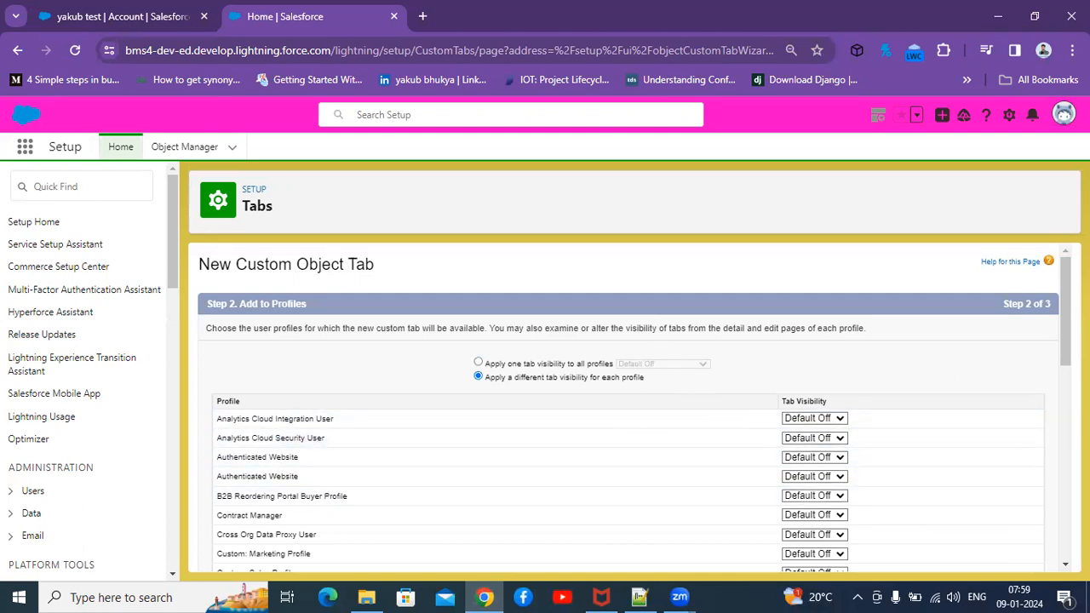
left_click_drag(1065, 317, 1065, 512)
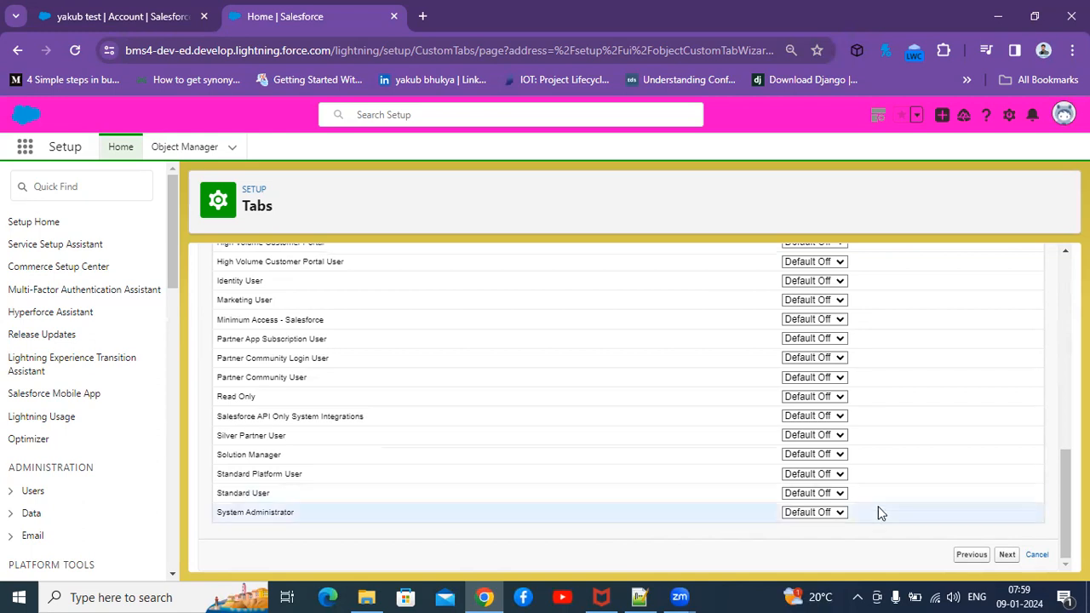
left_click(830, 513)
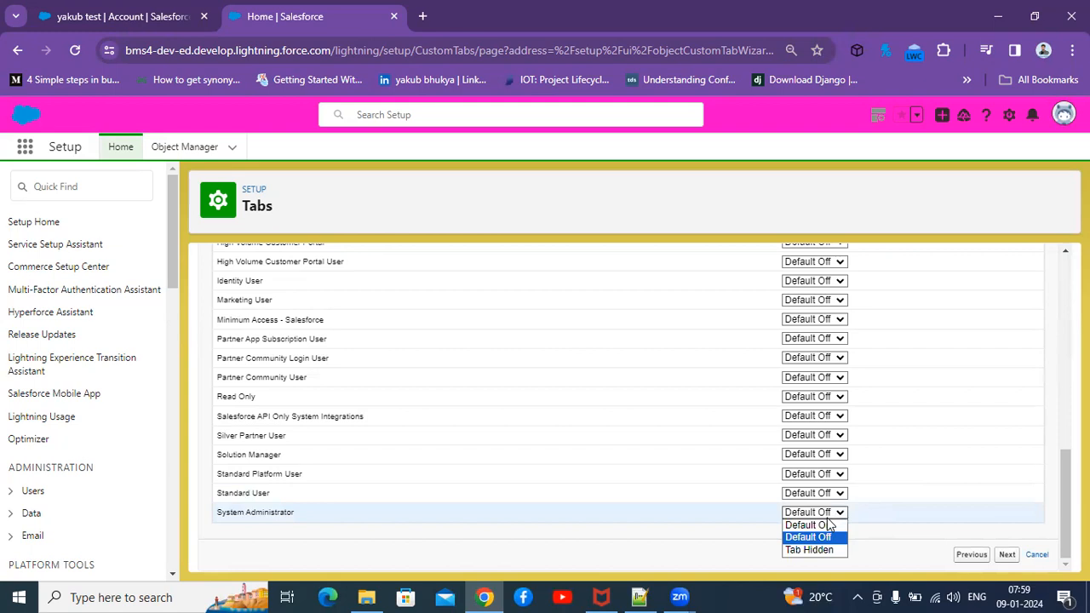
left_click(826, 525)
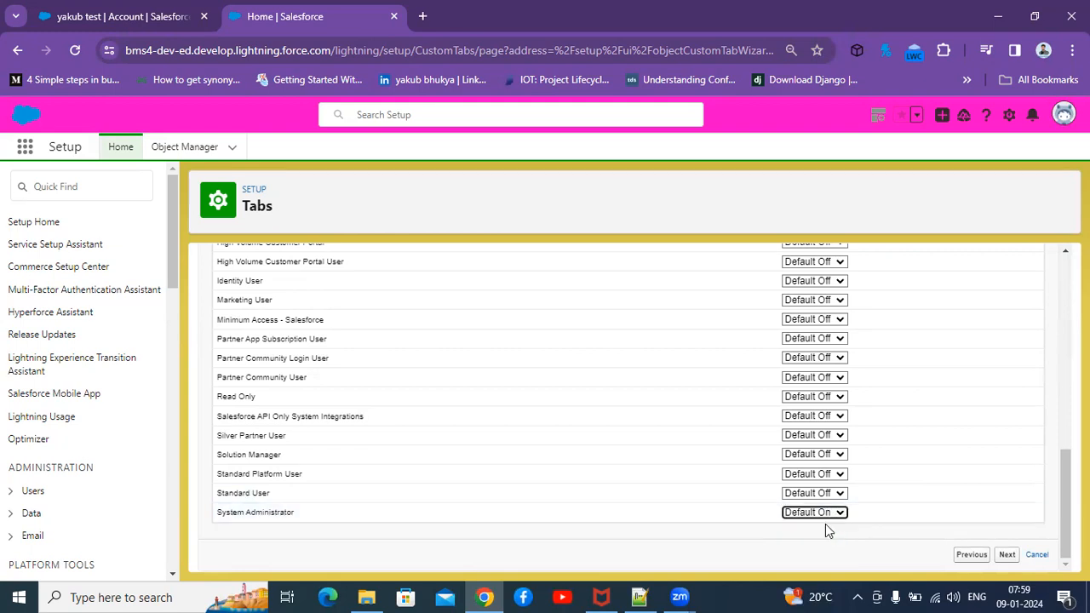
left_click(1005, 554)
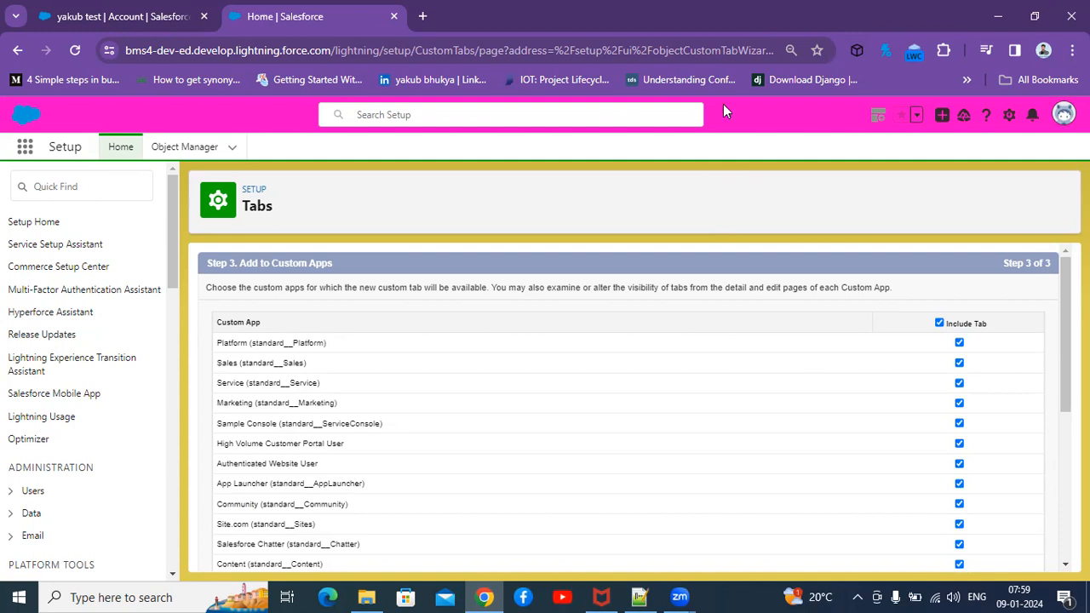
Exclude the Employee tab from all custom apps except My First App.
left_click(939, 323)
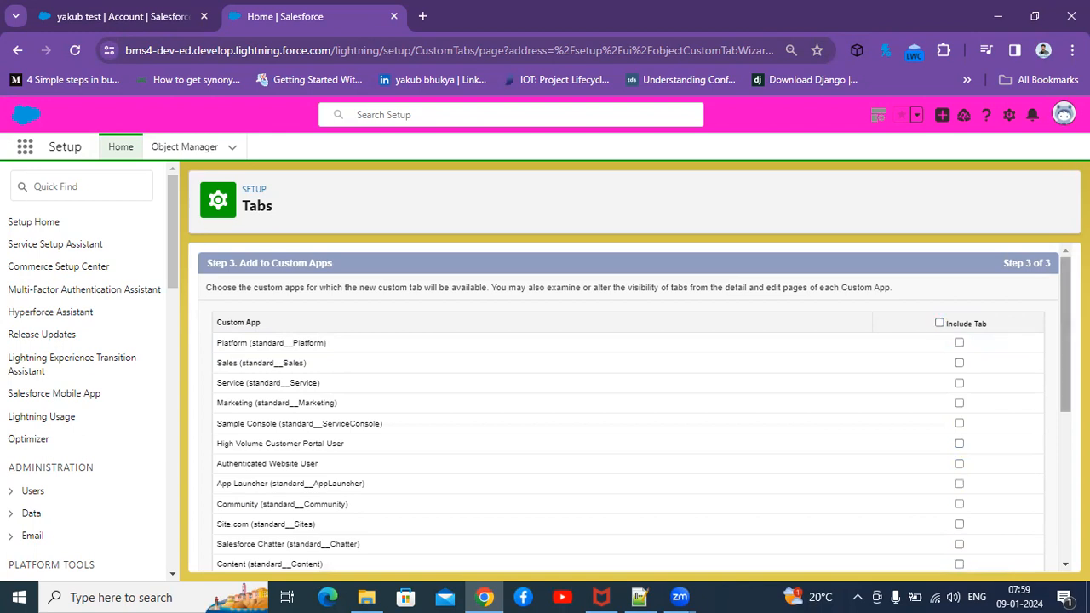
left_click_drag(1065, 336, 1065, 483)
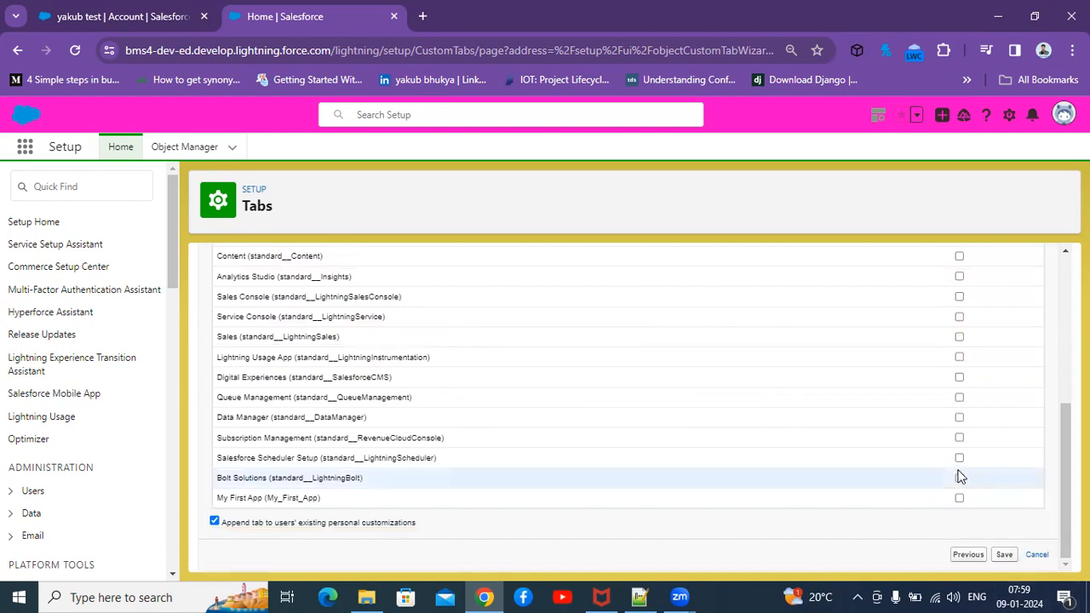
left_click(959, 500)
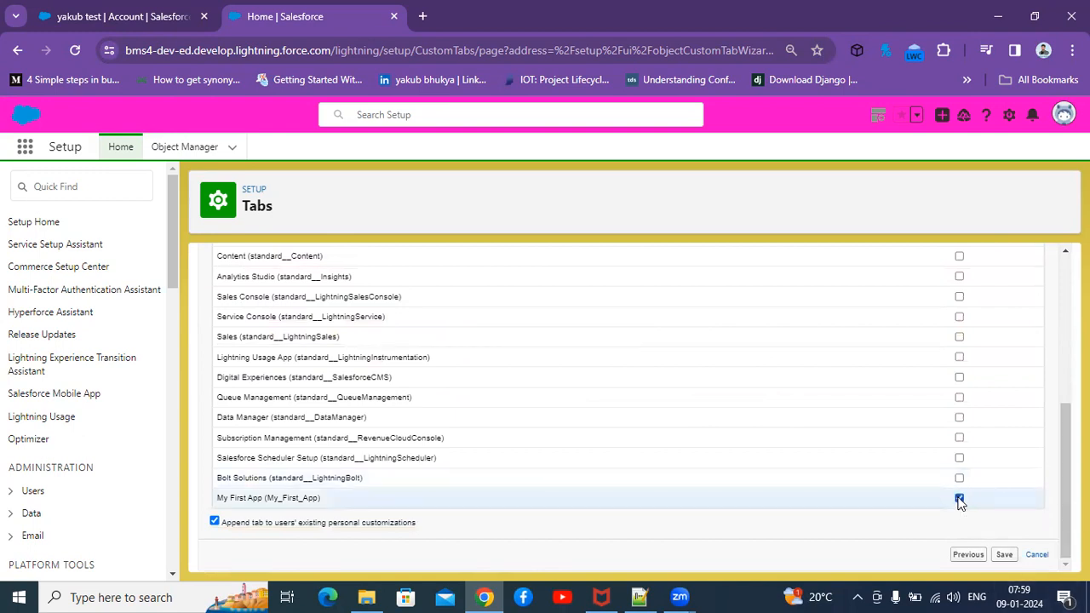
Save the custom Employee tab, and reload both the Employee object's setup page and the account record page.
left_click(1003, 555)
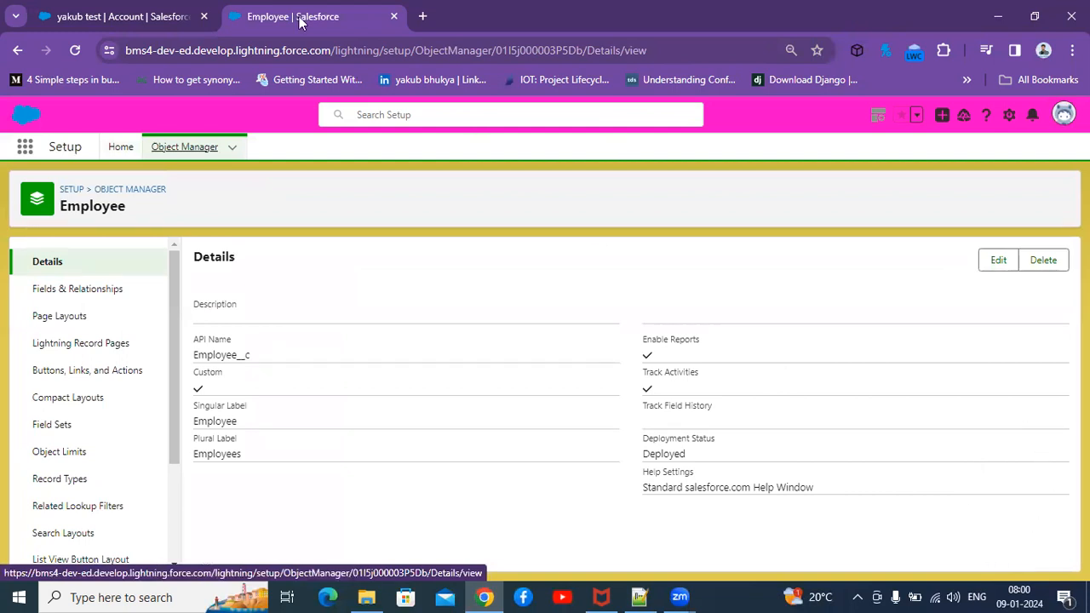
left_click(117, 10)
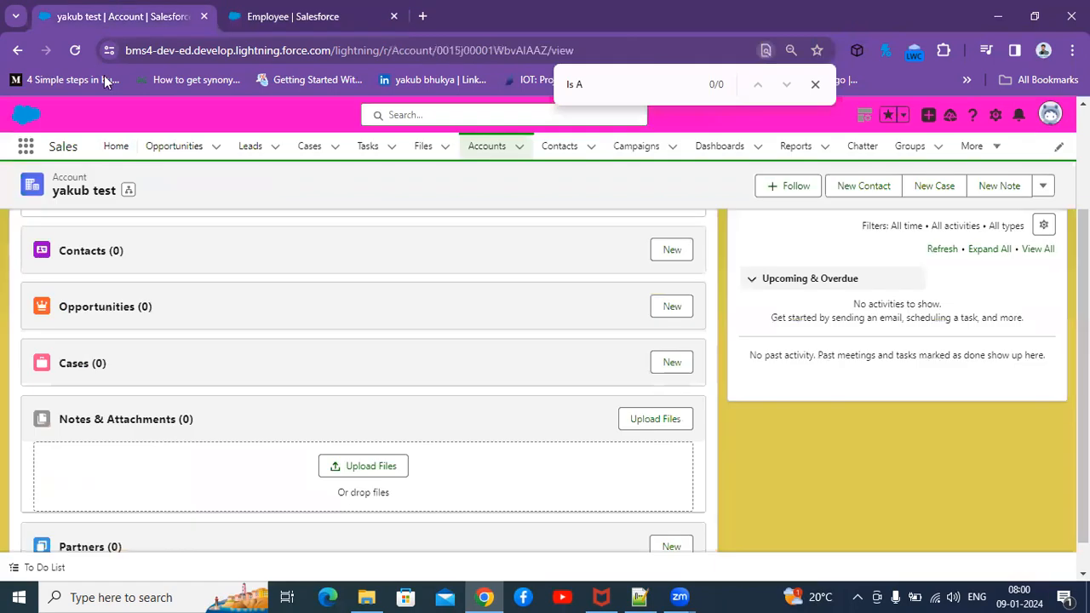
left_click(266, 20)
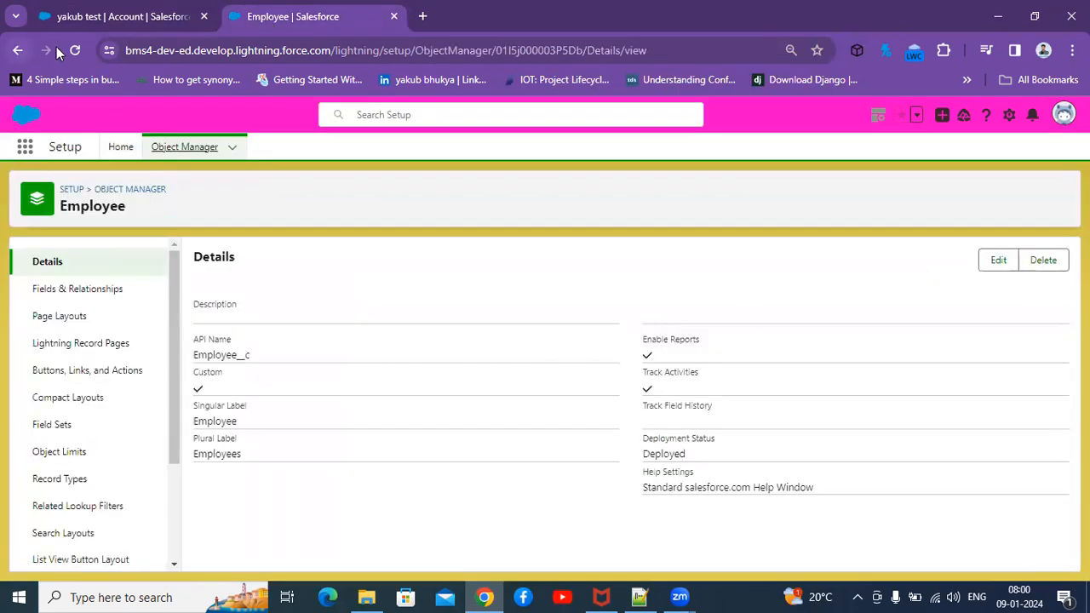
left_click(74, 51)
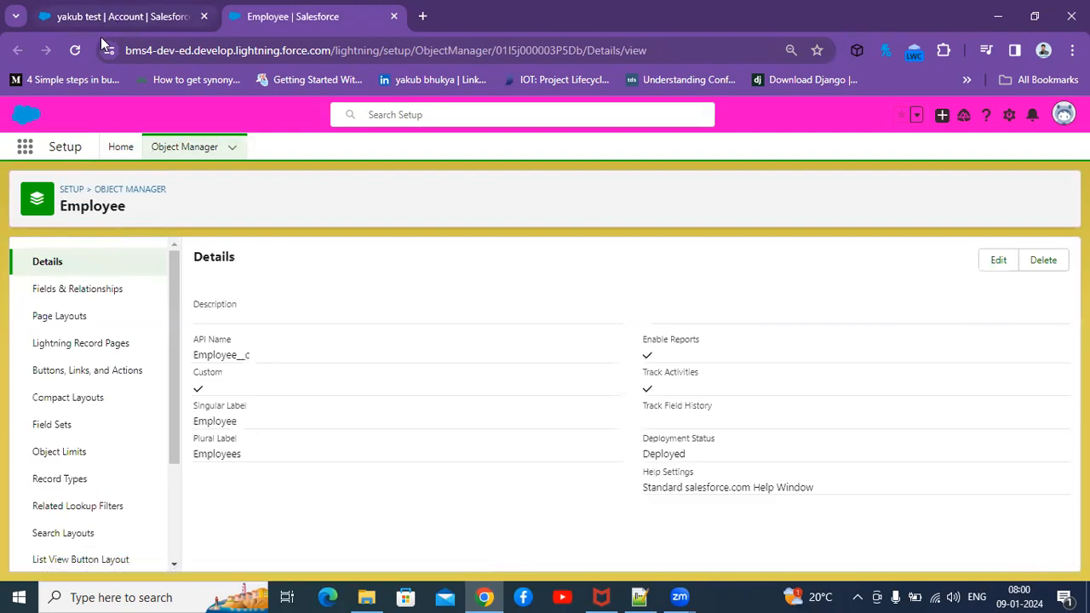
left_click(106, 16)
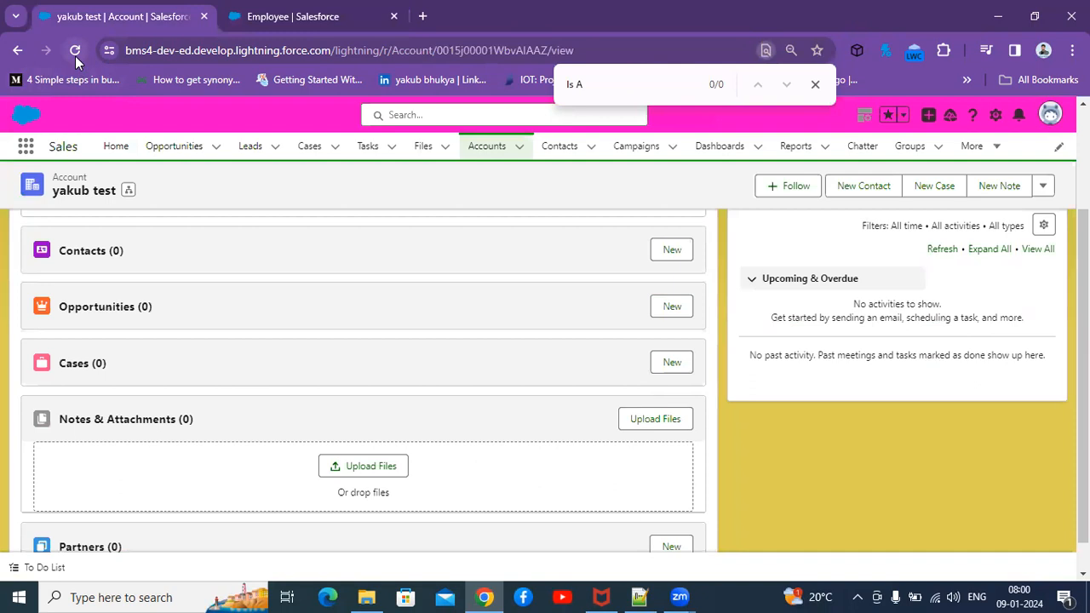
left_click(76, 55)
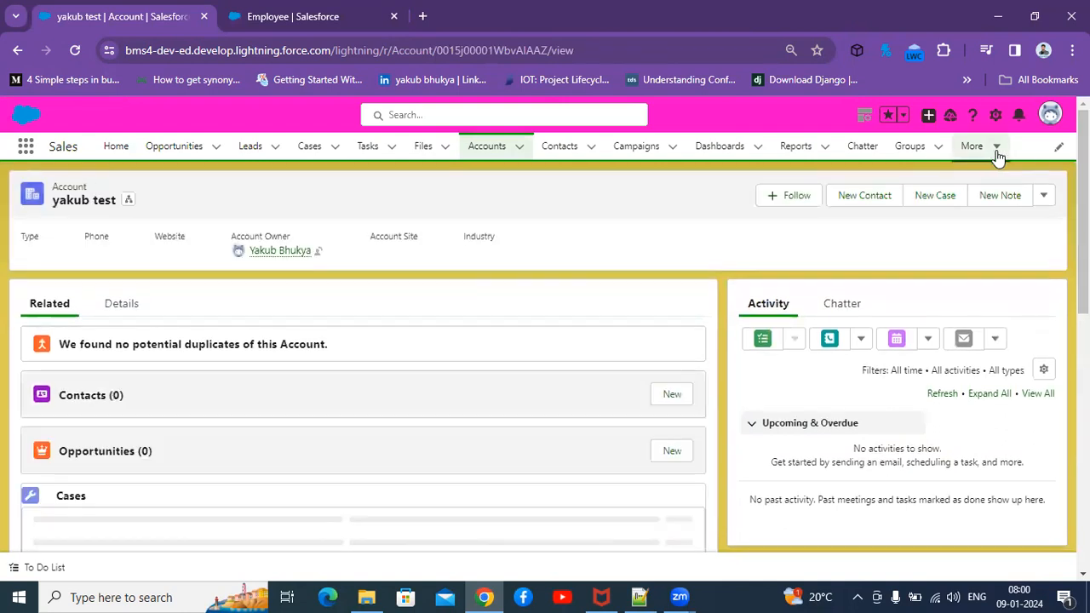
Check the Sales app's additional navigation items, and open the Employees tab in My First App.
left_click(996, 152)
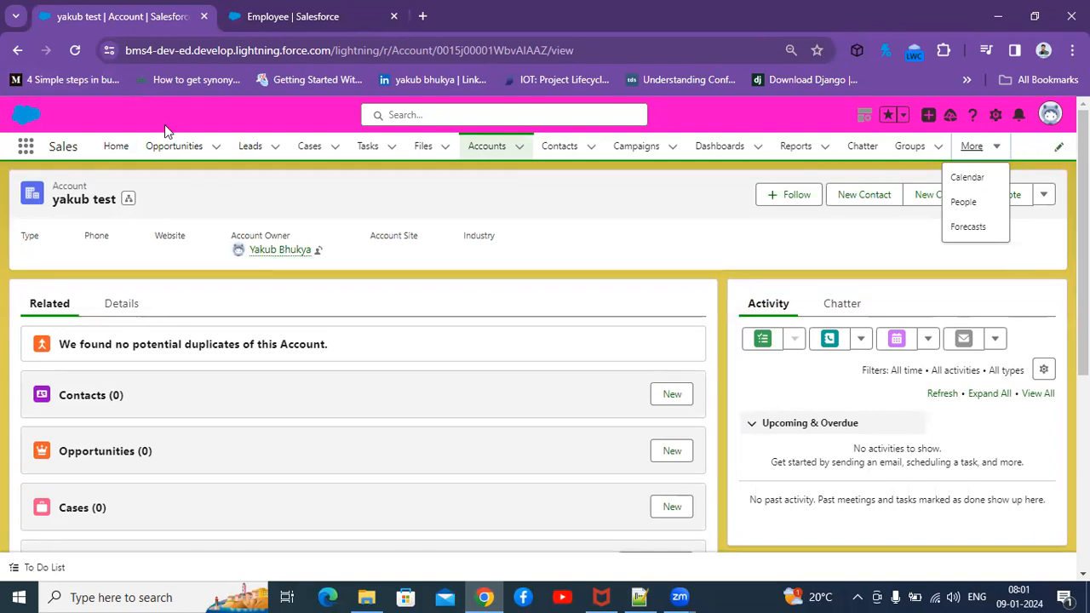
left_click(24, 147)
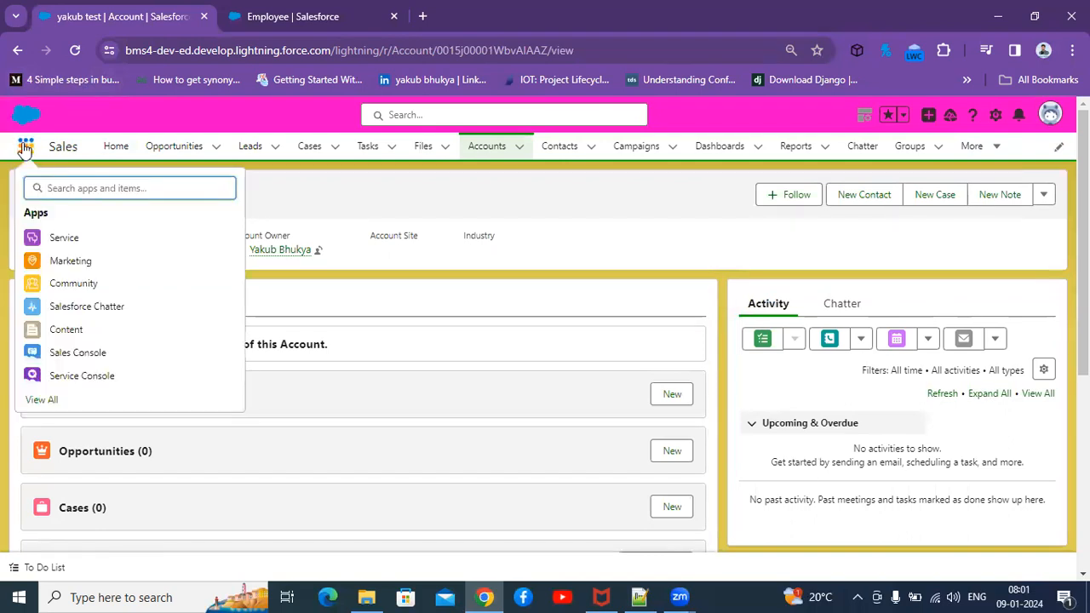
type("my fi")
left_click(78, 239)
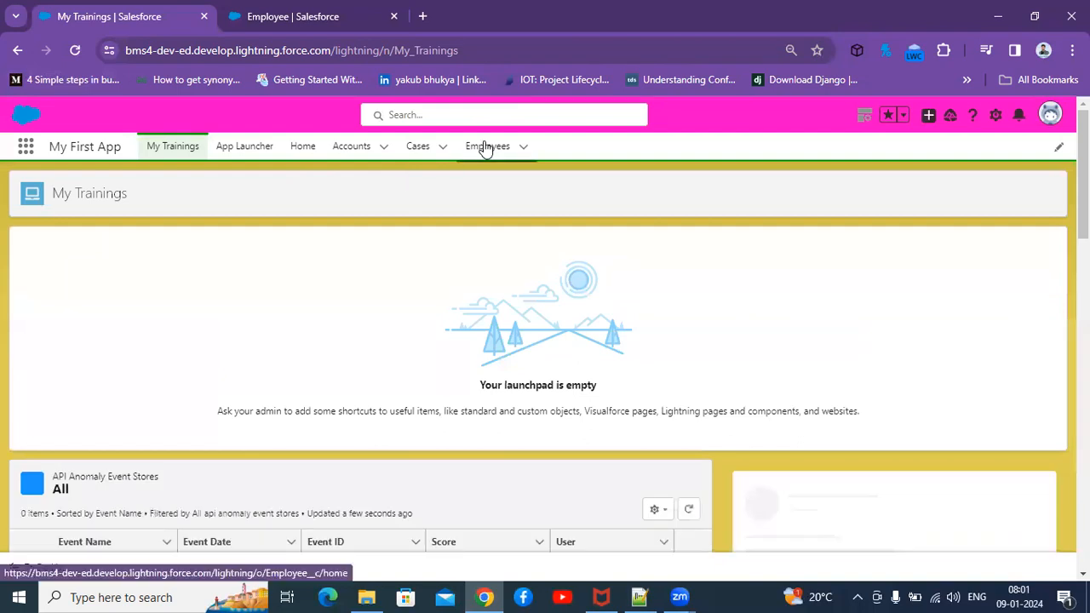
left_click(487, 148)
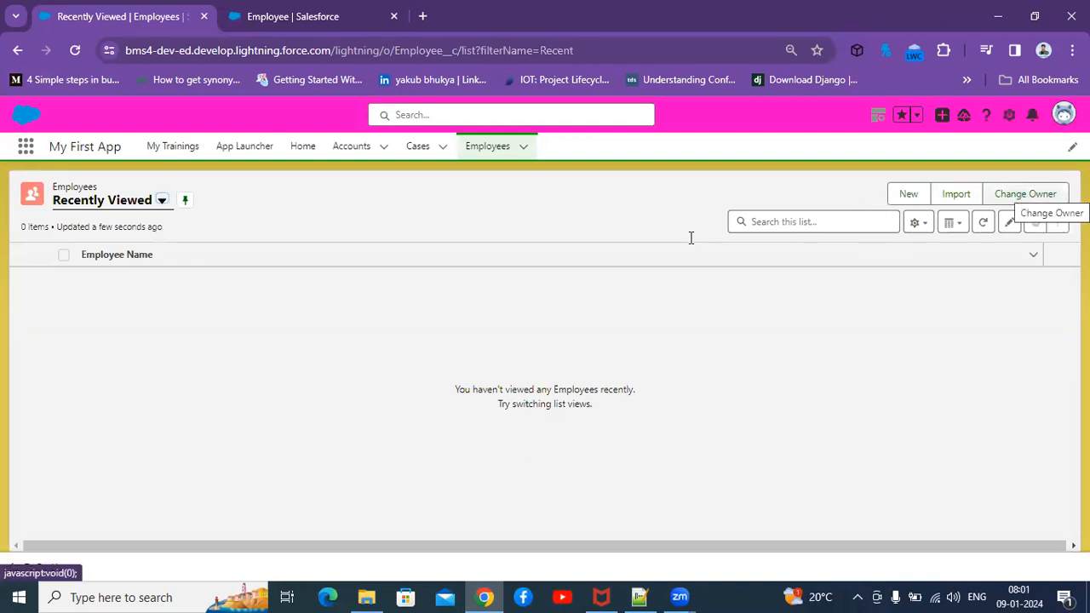
Open the Employee object's fields and relationships in Setup, and examine the label and field name of Employee Name.
left_click(296, 16)
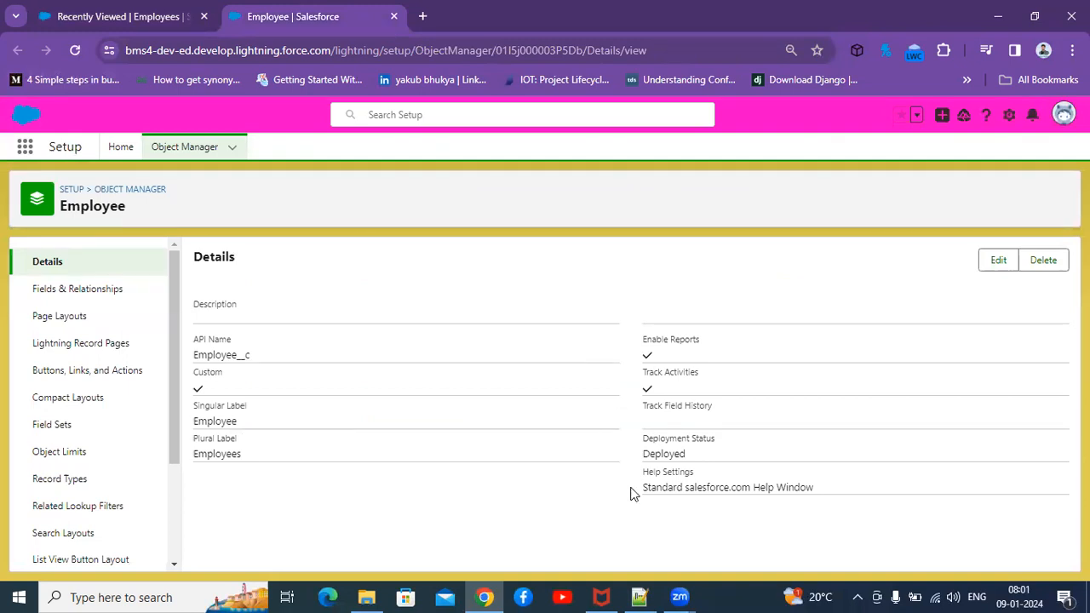
left_click(81, 292)
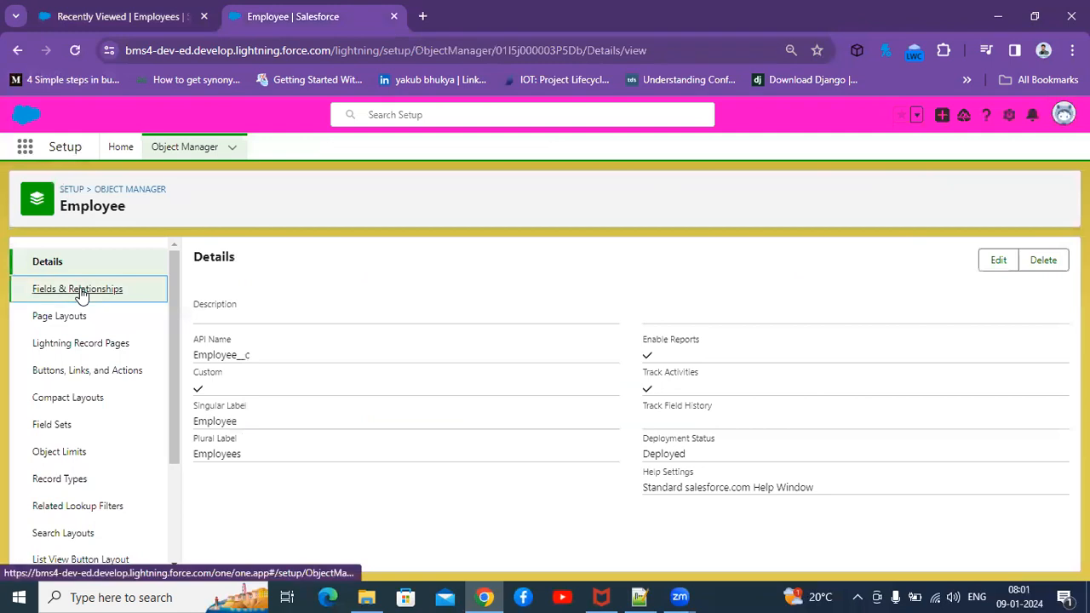
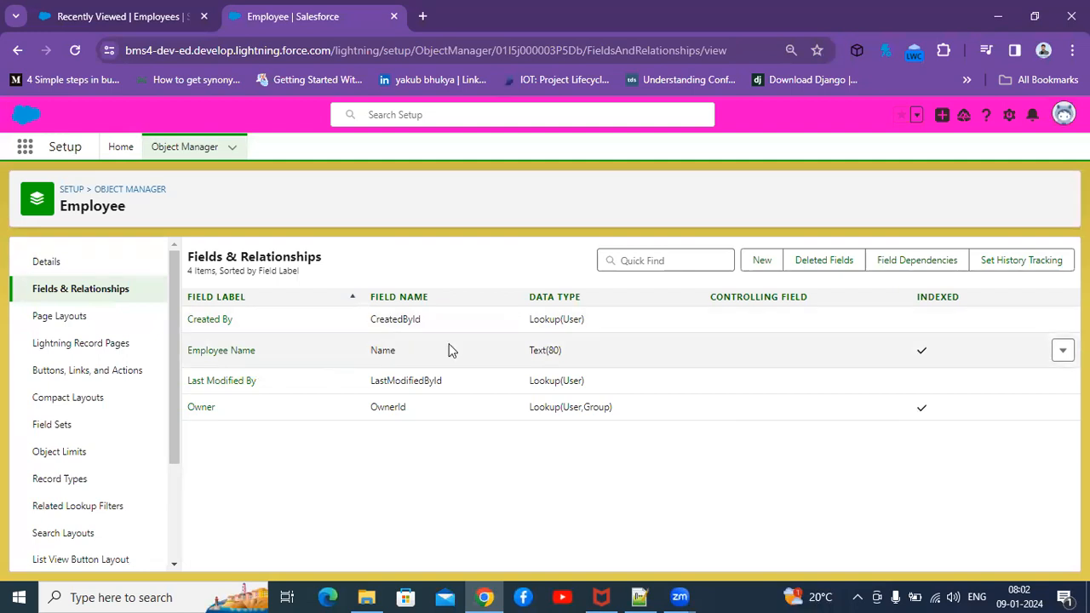
left_click_drag(401, 350, 366, 358)
left_click(266, 355)
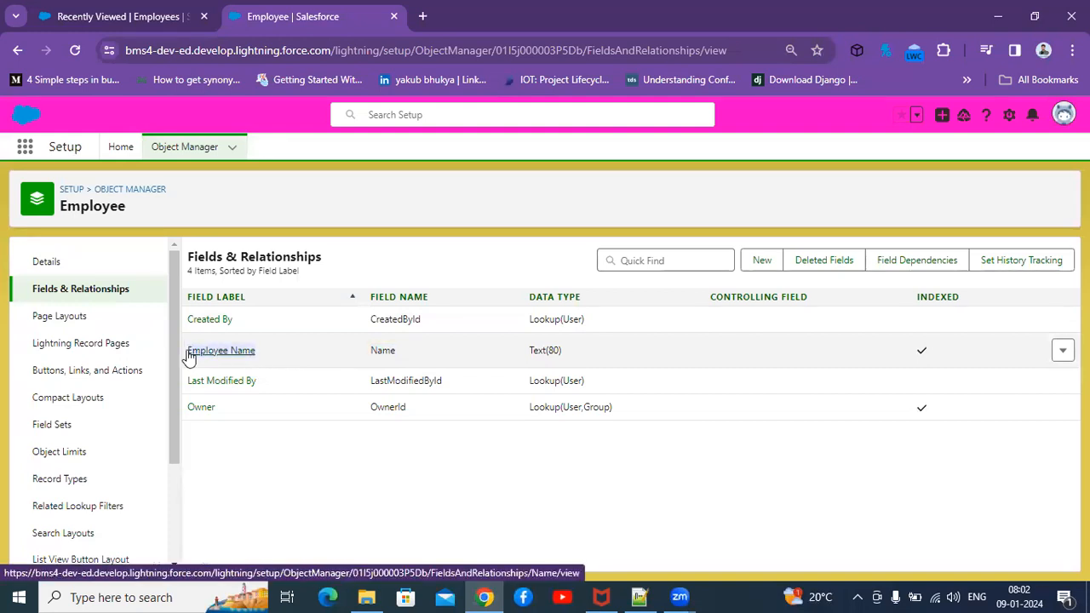
left_click_drag(406, 349, 349, 354)
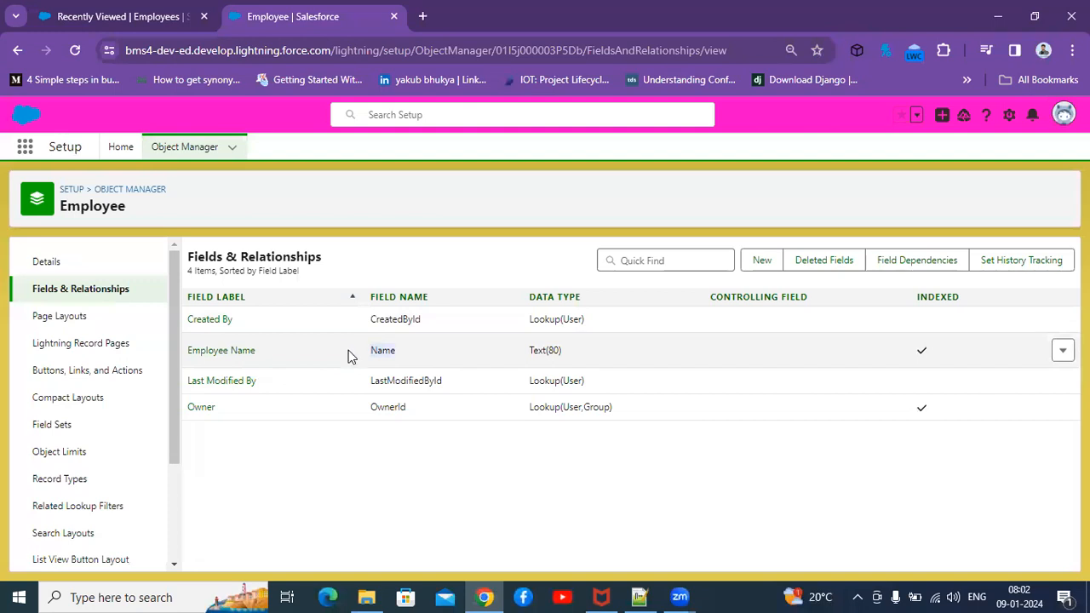
Try the Auto Number data type for the Employee Name field, cancel the edit and check the field's data type.
left_click(1063, 352)
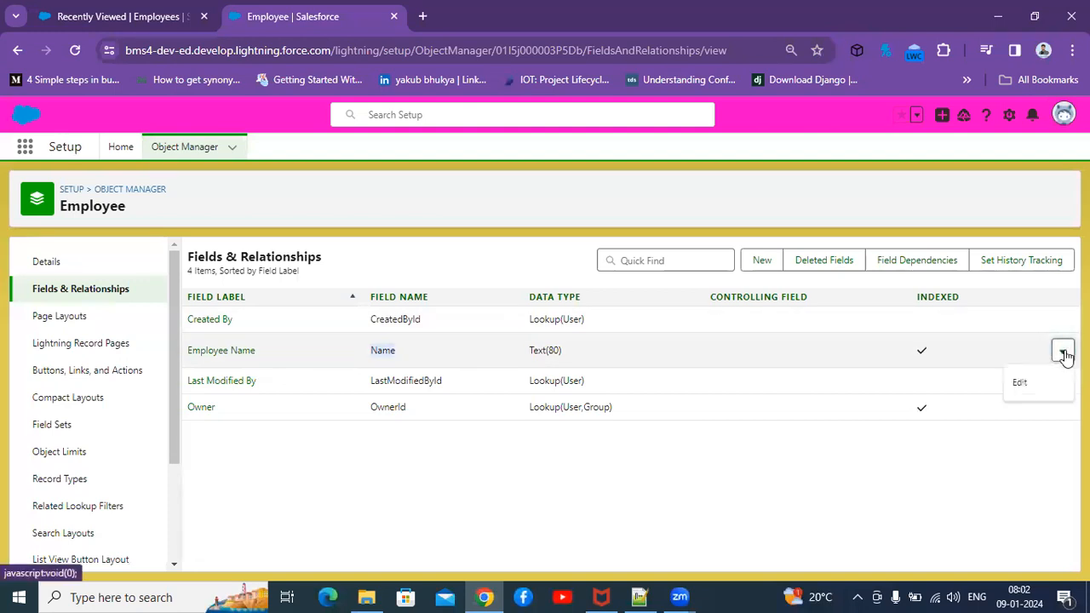
left_click(1037, 391)
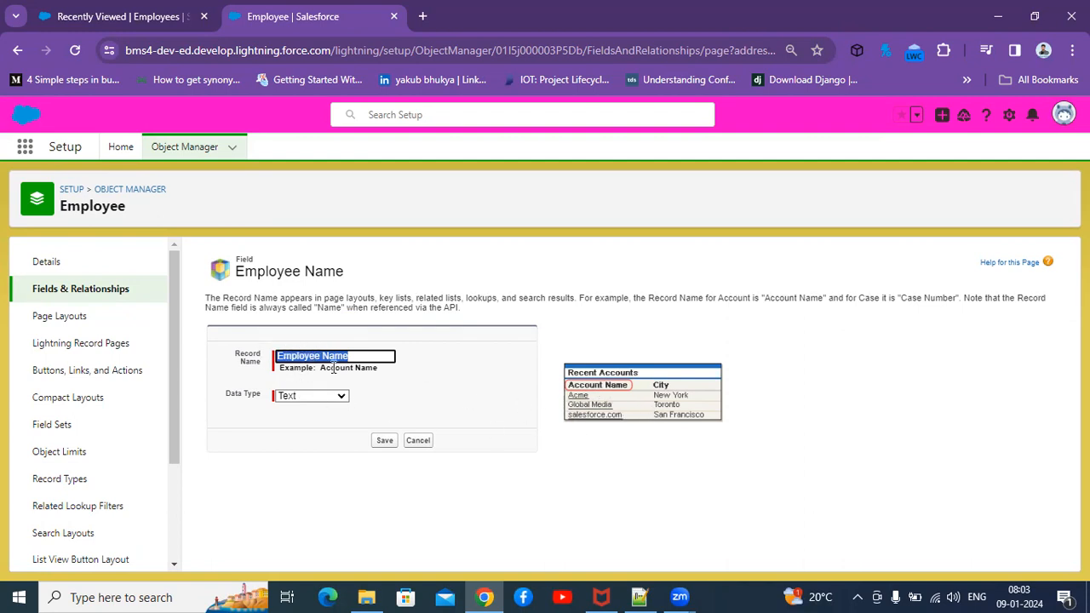
left_click(323, 395)
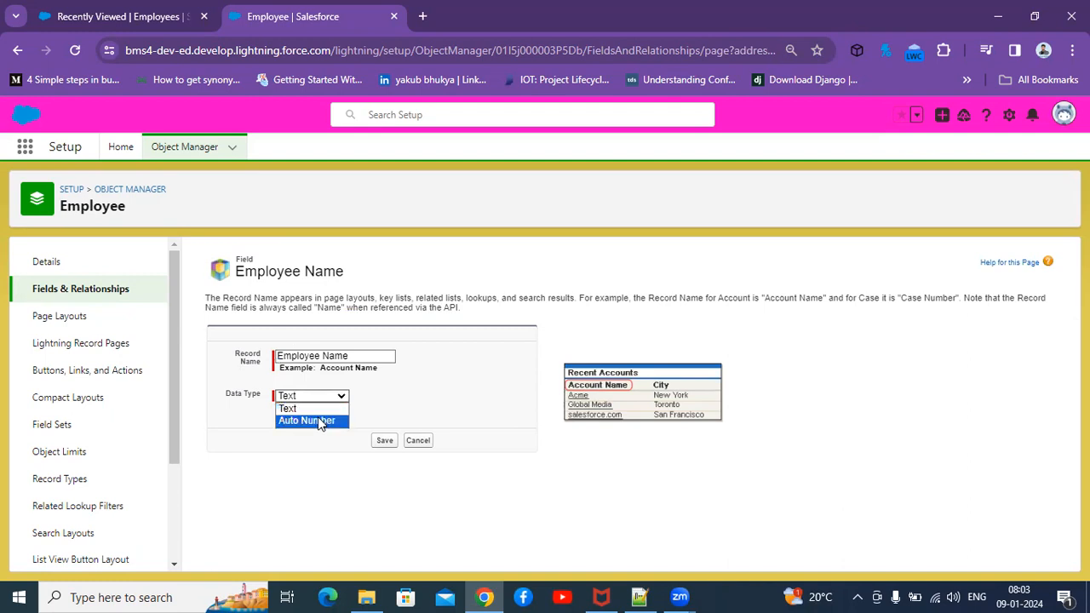
left_click(317, 420)
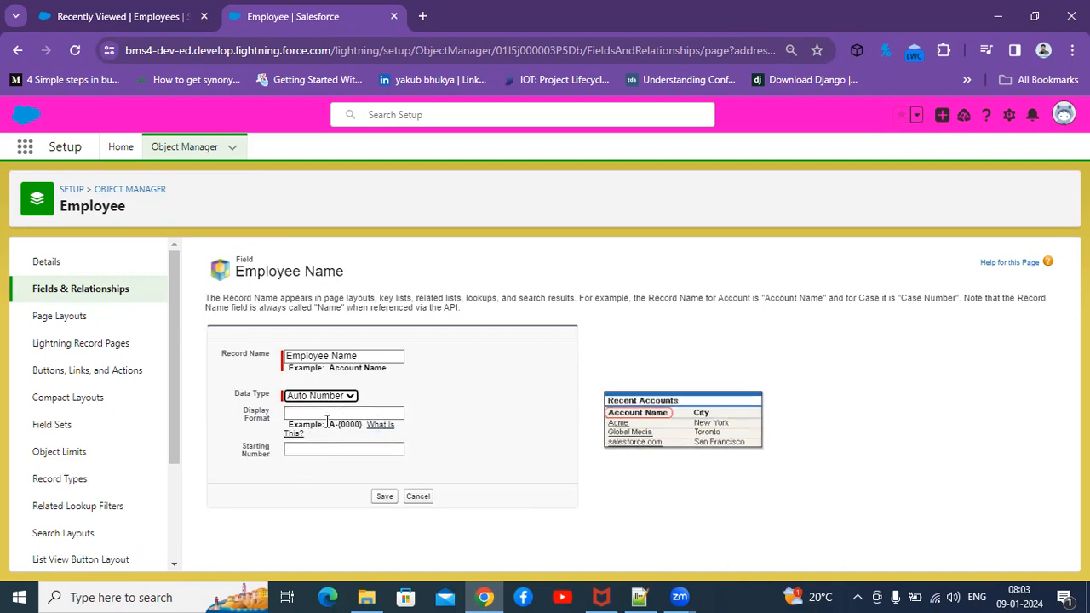
left_click(415, 502)
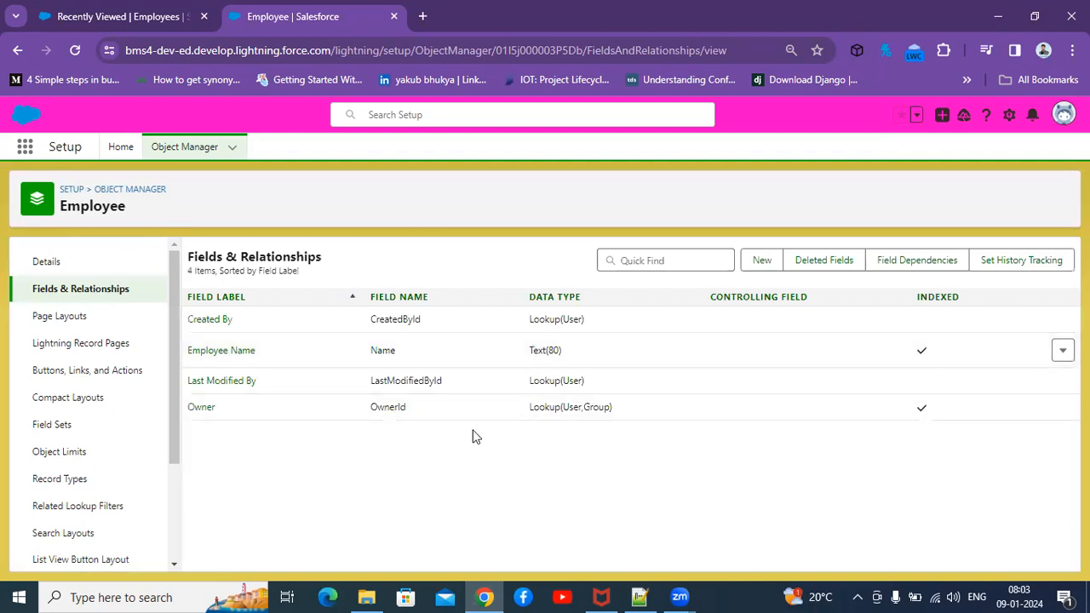
left_click_drag(575, 356, 525, 354)
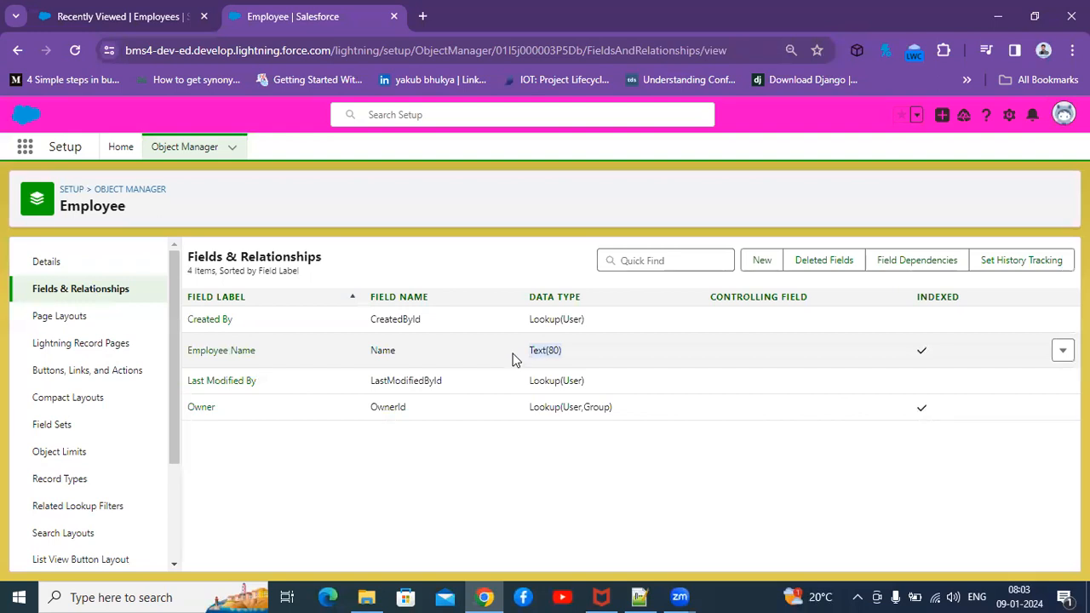
left_click(276, 383)
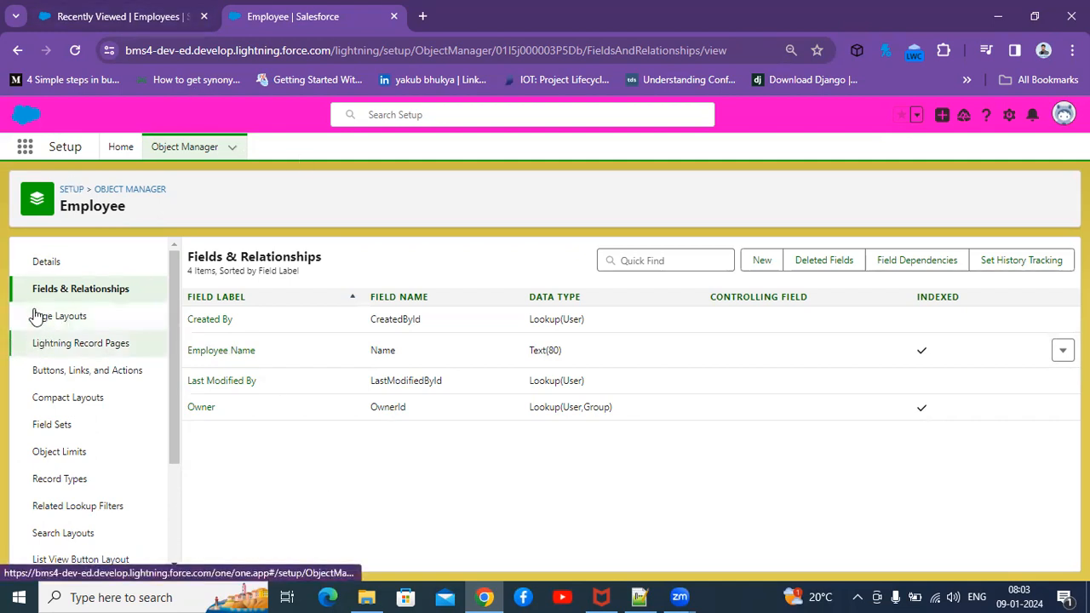
Create a record on the Employees tab of My First App by filling in the employee's name, and save it.
left_click(119, 11)
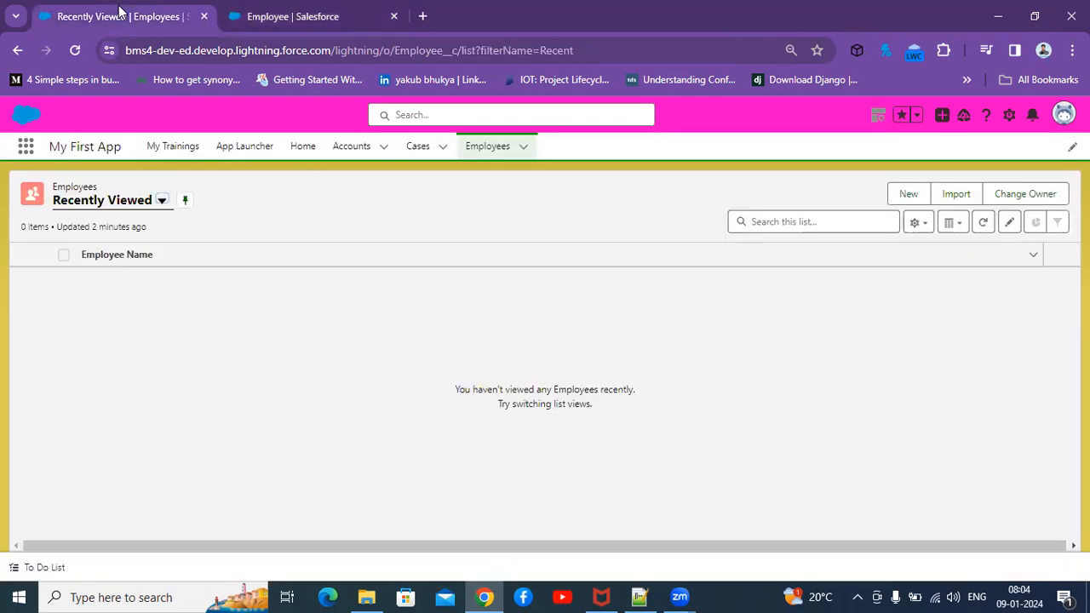
left_click(904, 195)
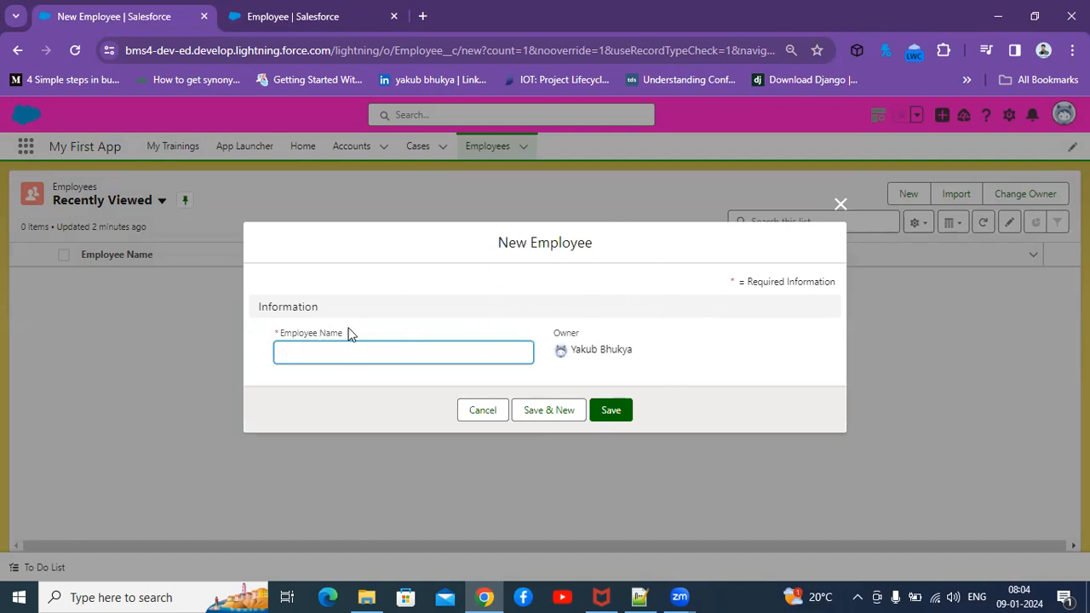
left_click_drag(356, 332, 275, 325)
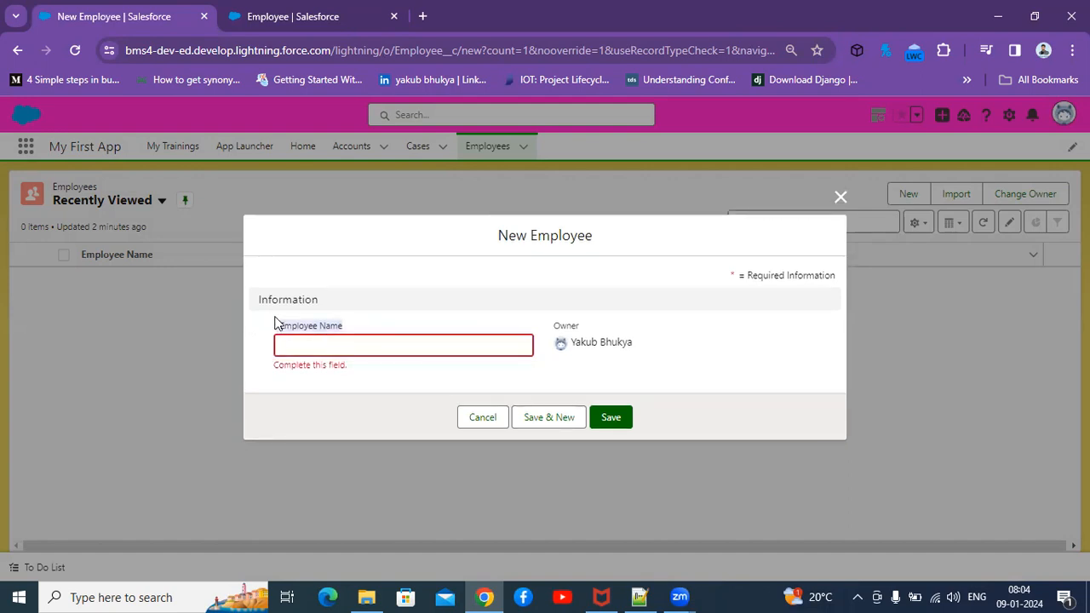
left_click(338, 348)
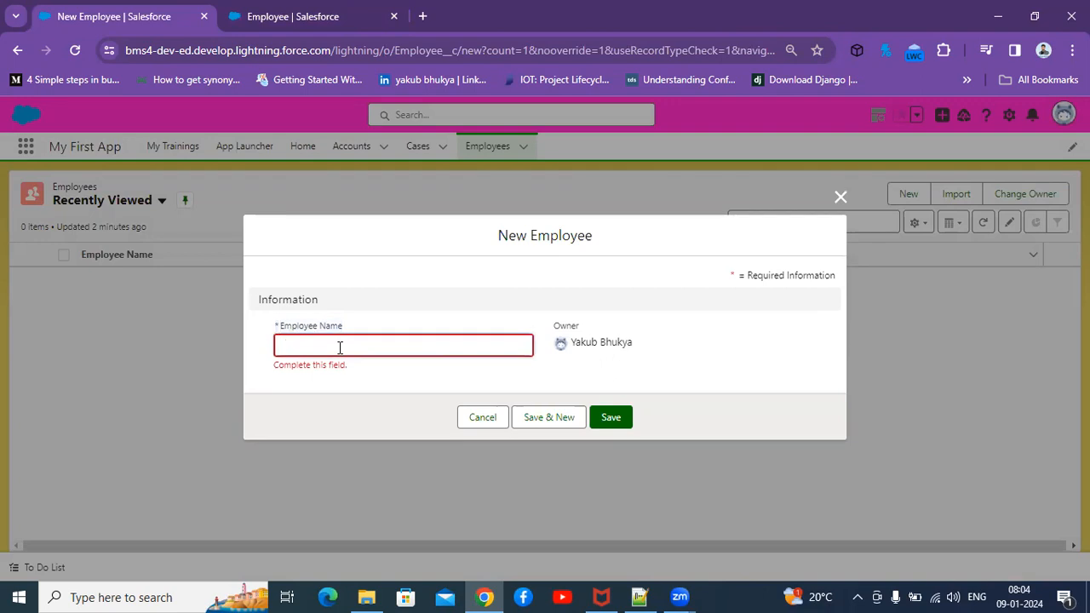
type("Pru")
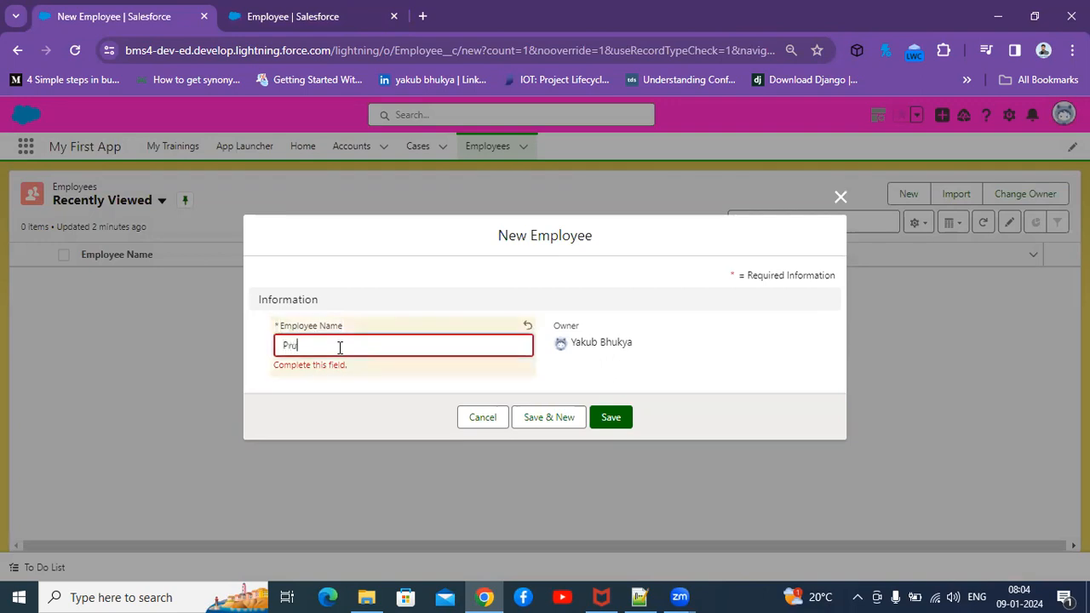
type("dvi")
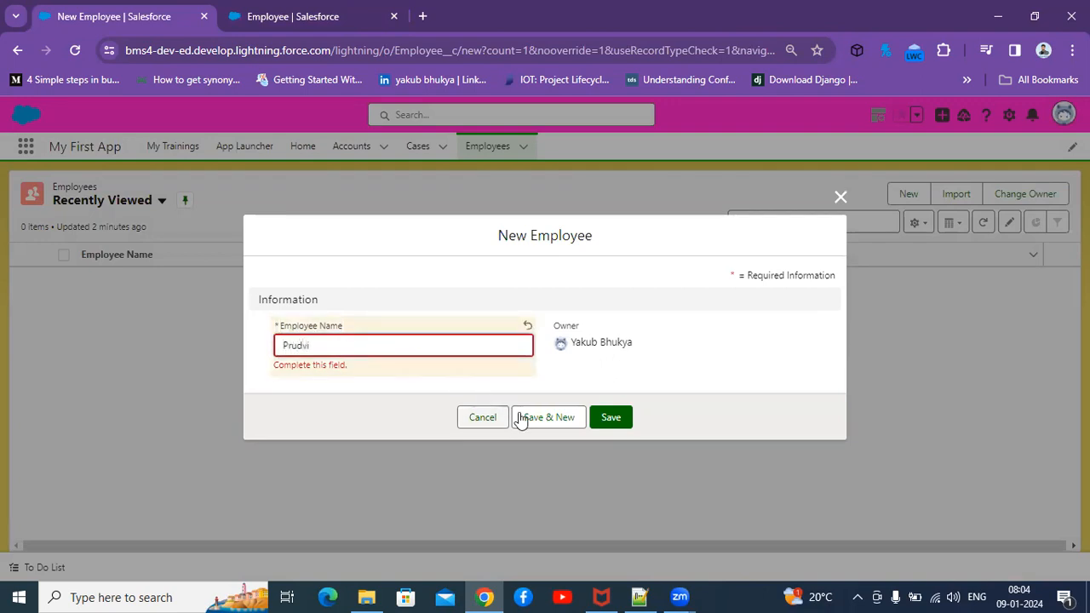
left_click(618, 414)
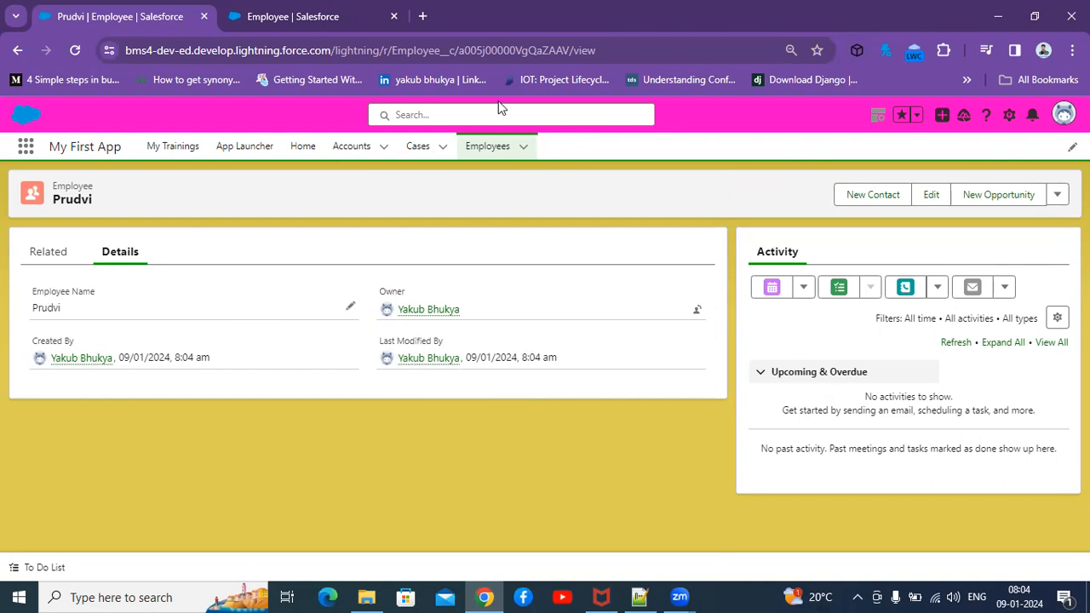
Start a new custom field on the Employee object in Setup and choose Checkbox as its data type.
left_click(302, 16)
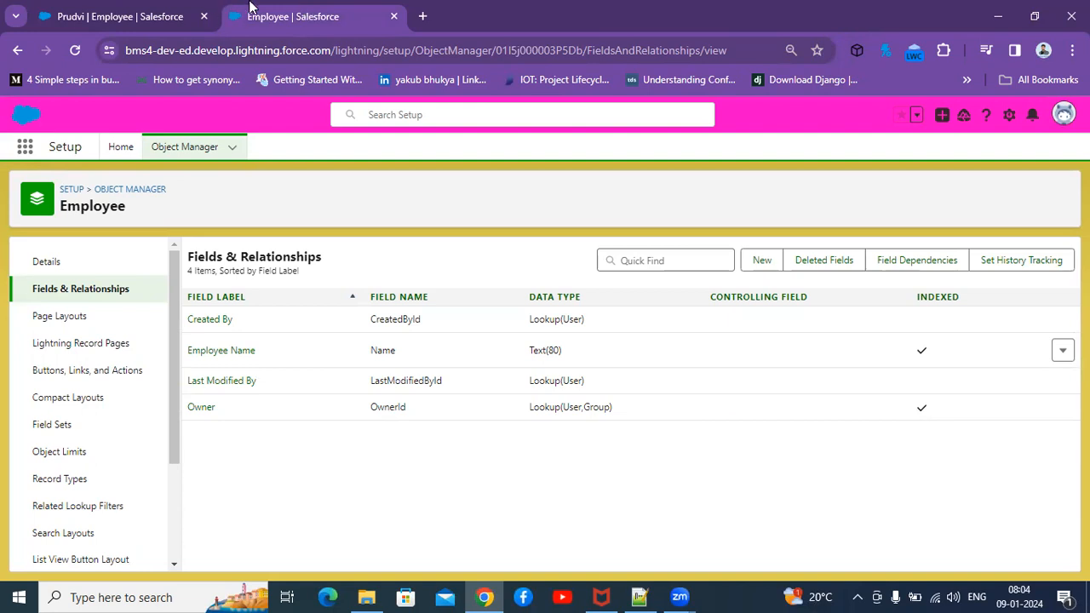
left_click(760, 260)
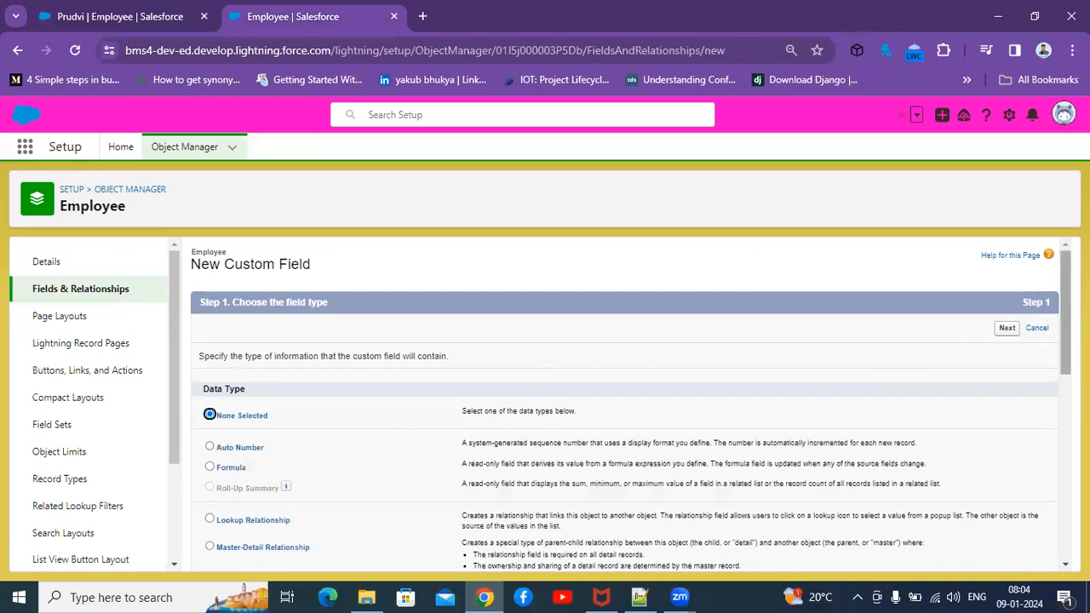
left_click_drag(1065, 302, 1065, 345)
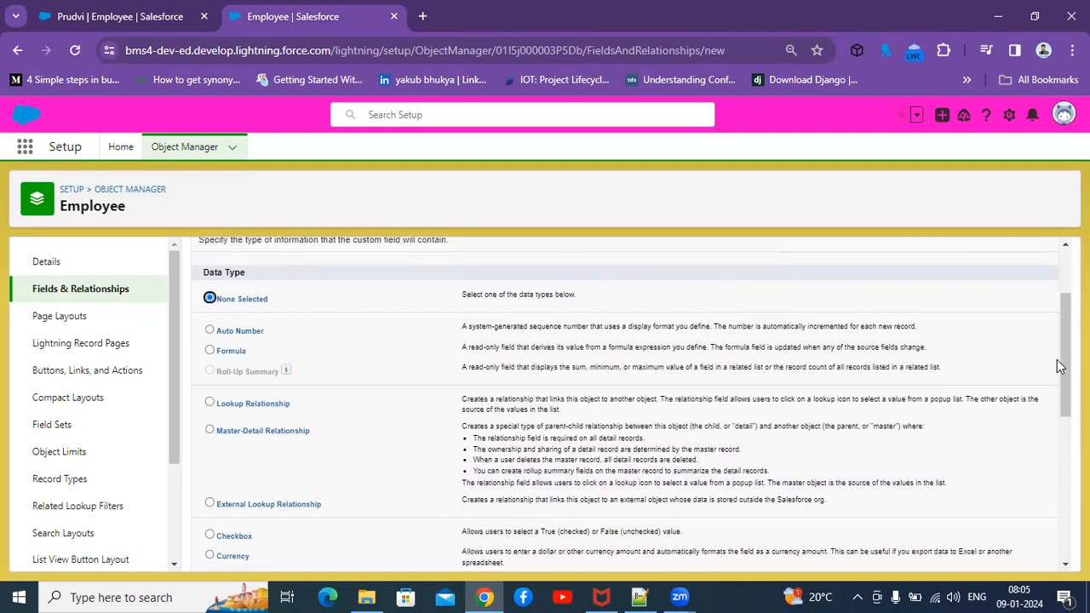
left_click_drag(1065, 350, 1065, 390)
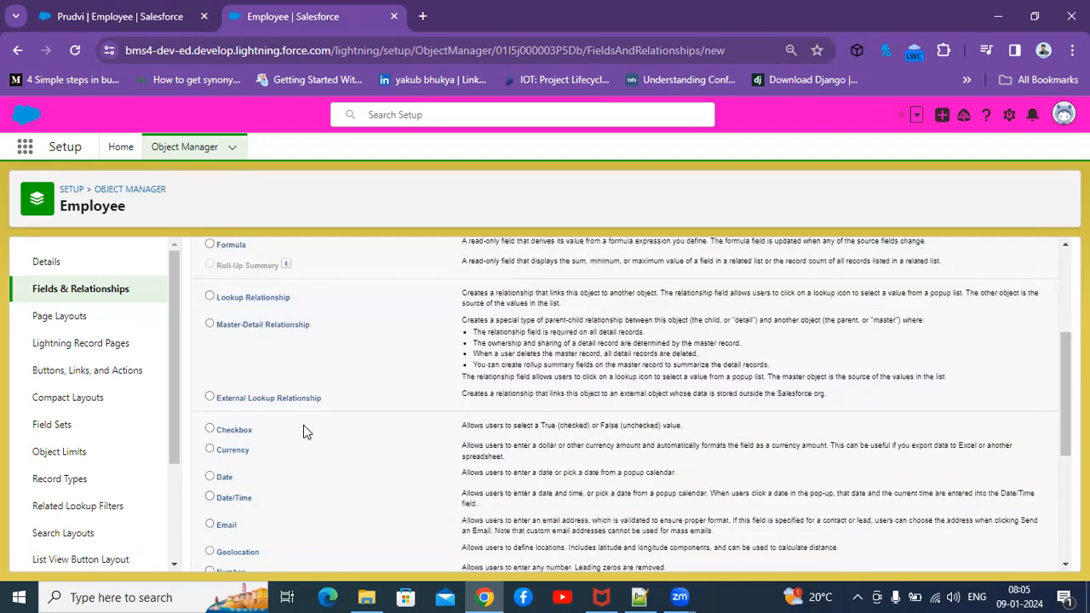
left_click(209, 430)
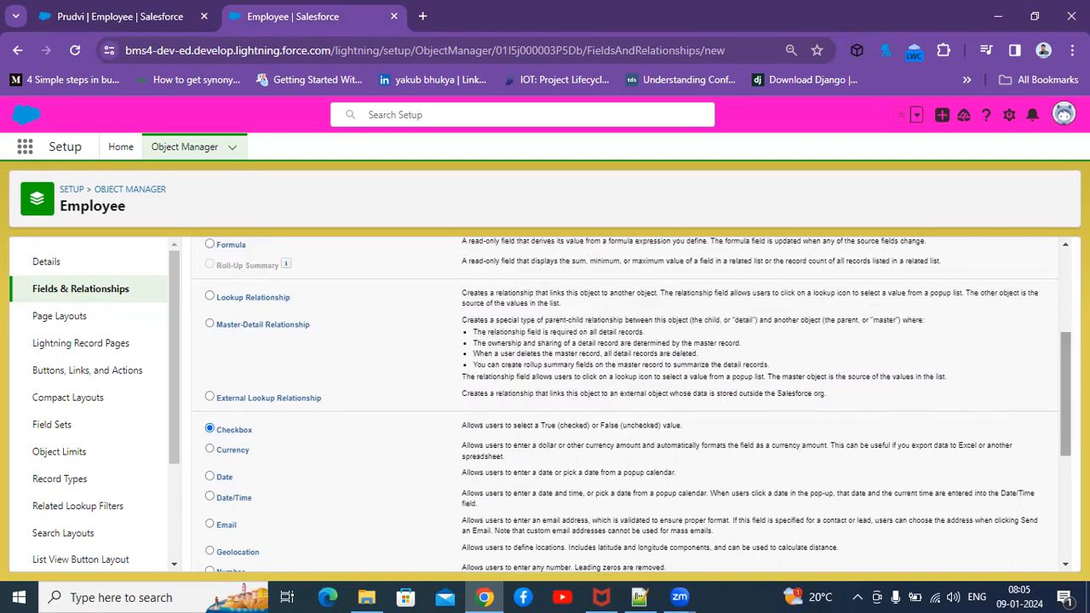
scroll(1058, 355, "up", 2)
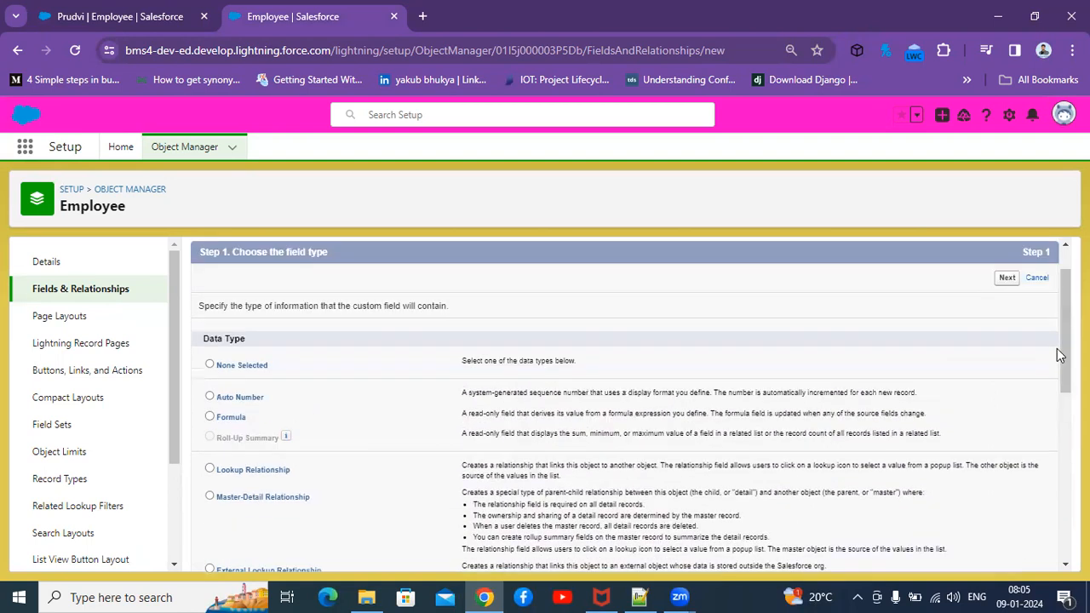
left_click(1006, 280)
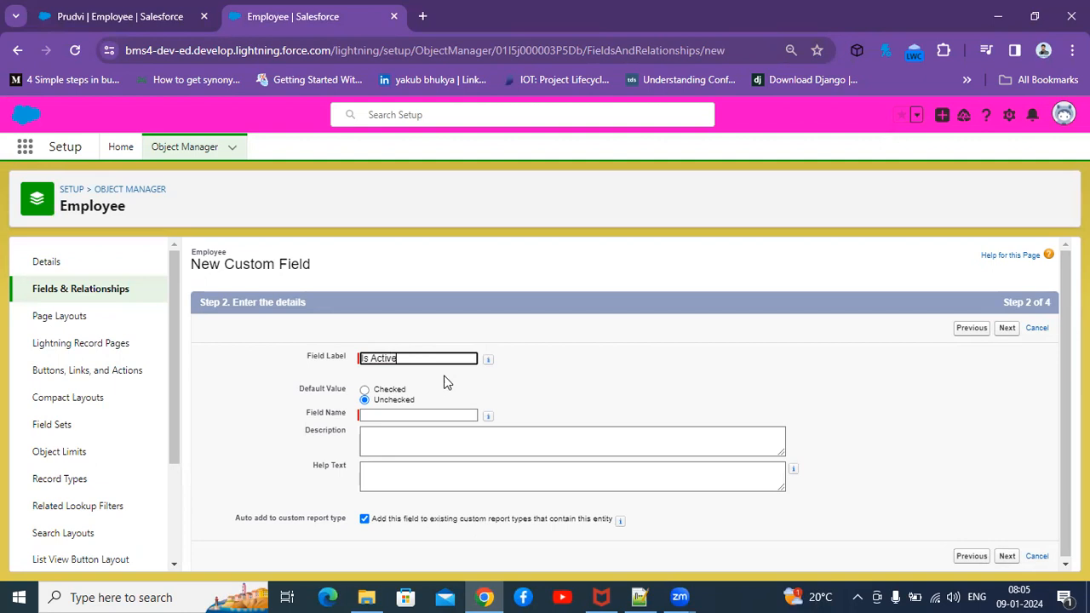
Label the checkbox field Is Active with the field name Is_Active, keeping the default value Unchecked and the description empty.
left_click(386, 412)
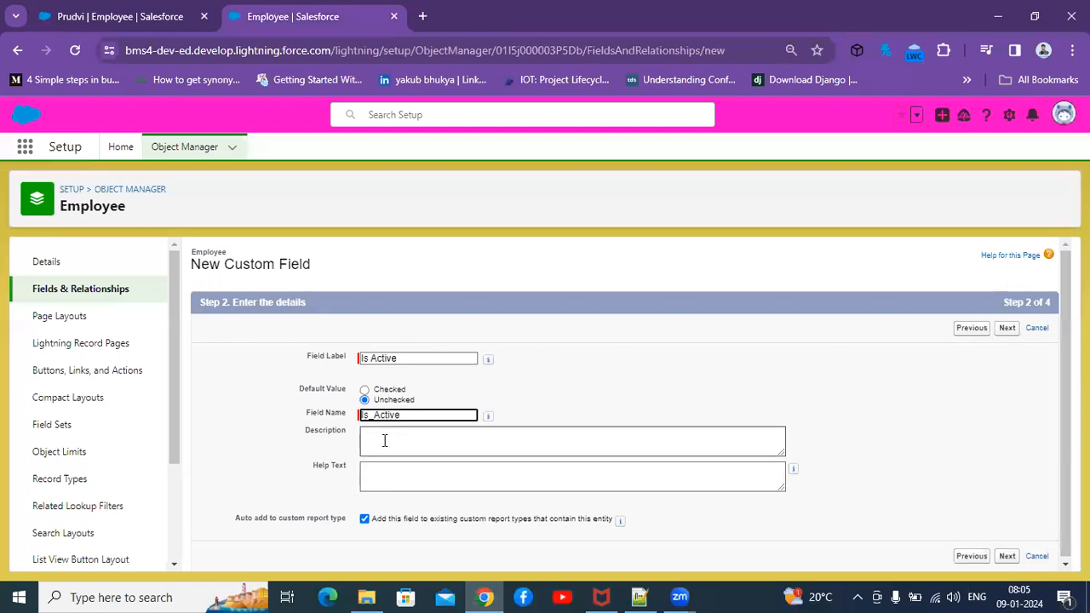
left_click(381, 435)
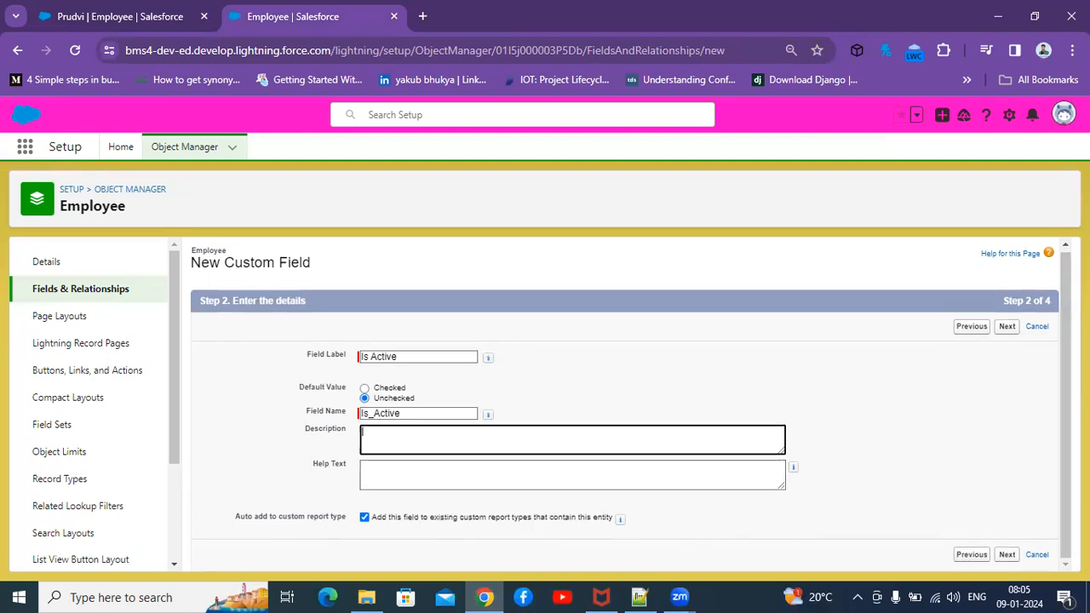
left_click(1006, 555)
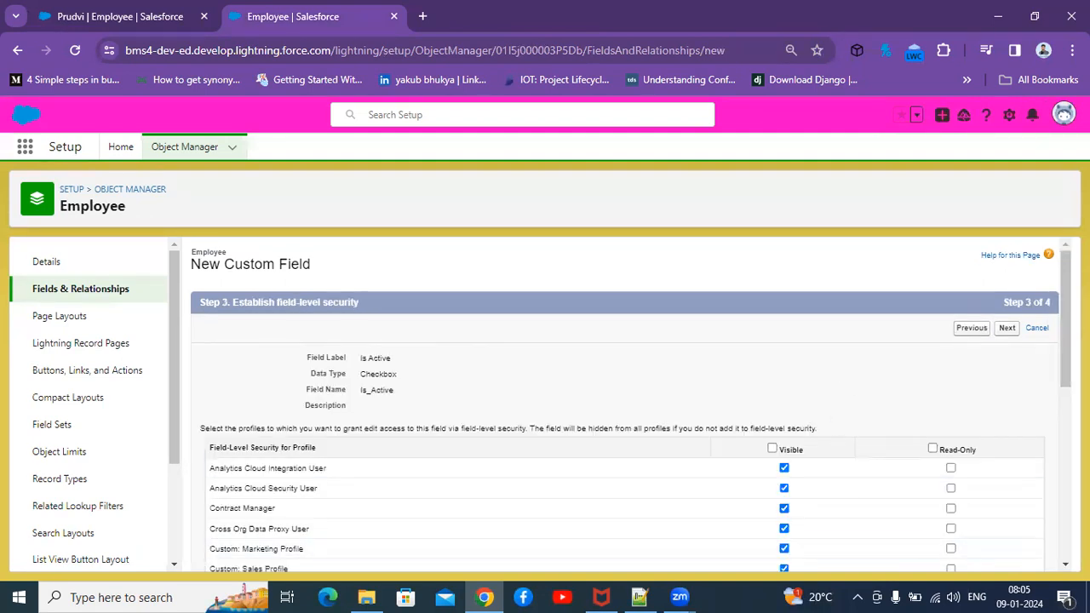
Review the profiles' field-level security for Is Active, and save the field with Employee Layout selected.
scroll(626, 408, "down", 5)
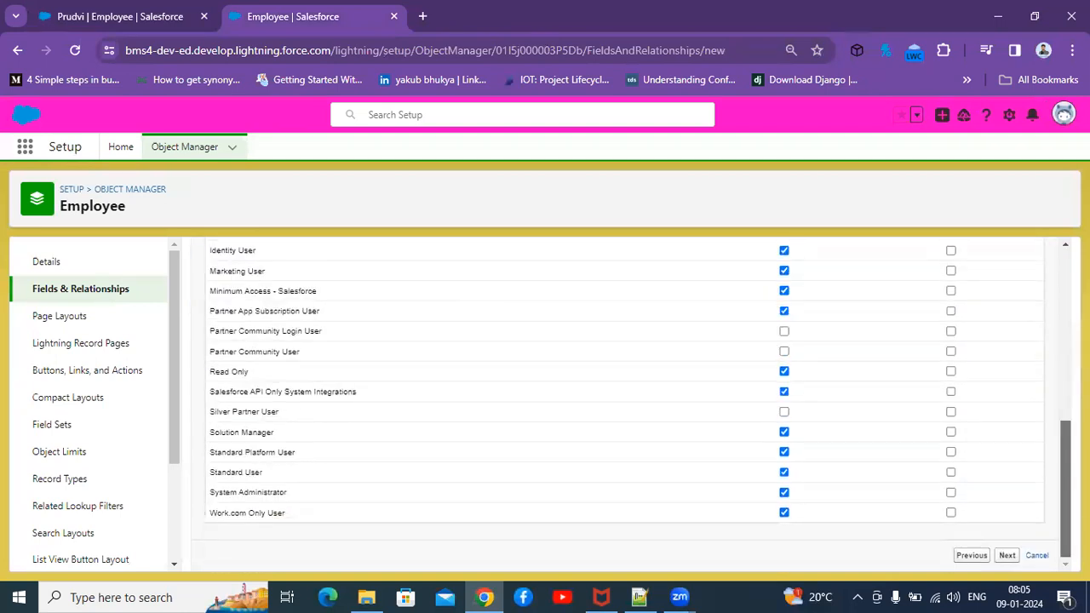
scroll(626, 409, "up", 6)
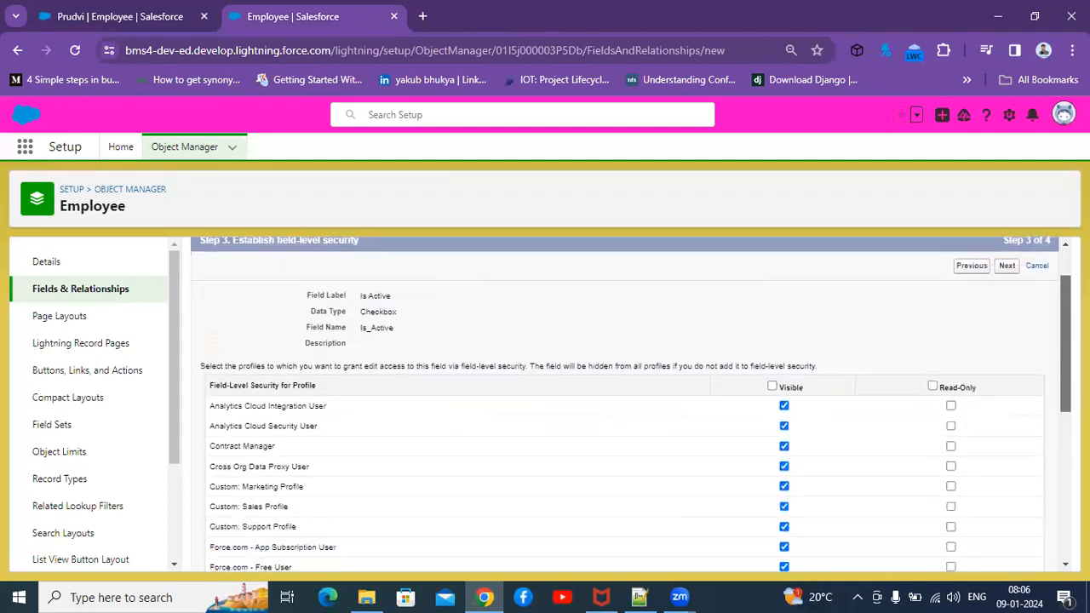
scroll(626, 408, "up", 1)
scroll(626, 408, "down", 1)
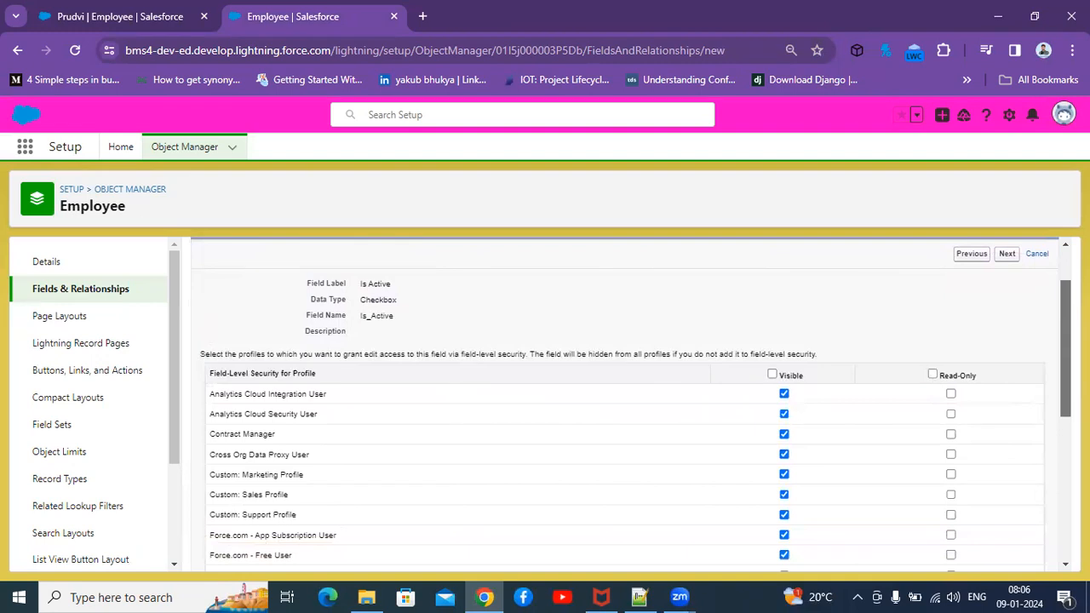
scroll(626, 408, "up", 1)
scroll(625, 409, "down", 2)
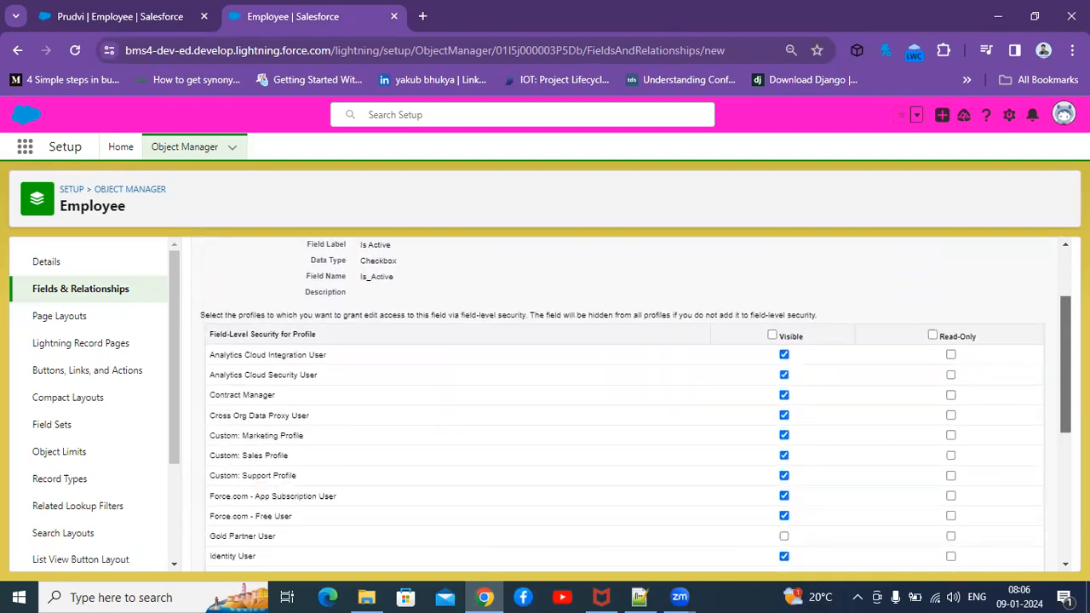
scroll(1007, 353, "up", 2)
left_click(1007, 331)
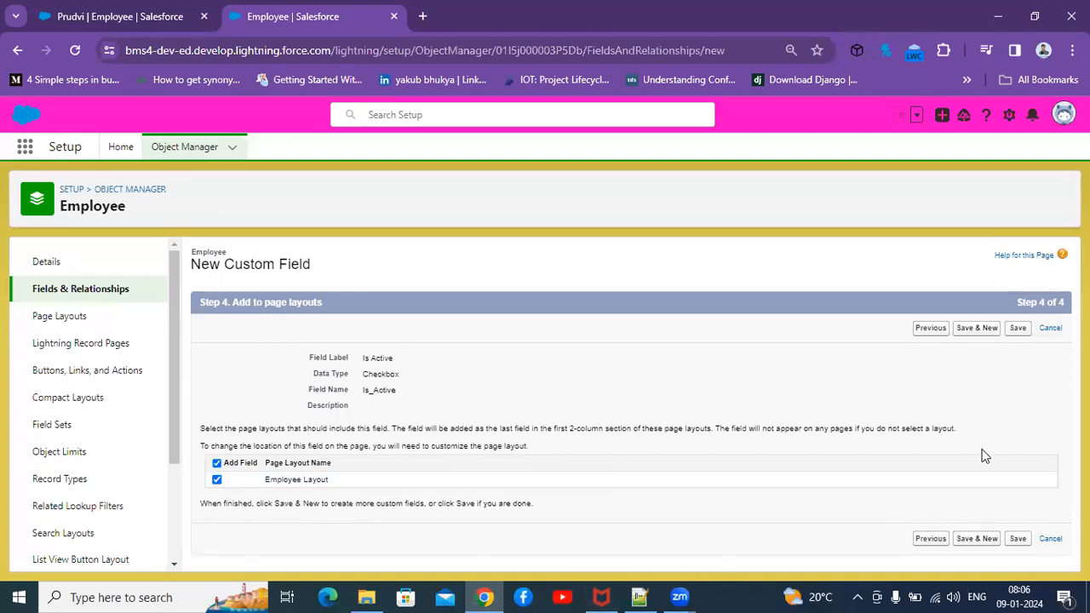
left_click(1019, 540)
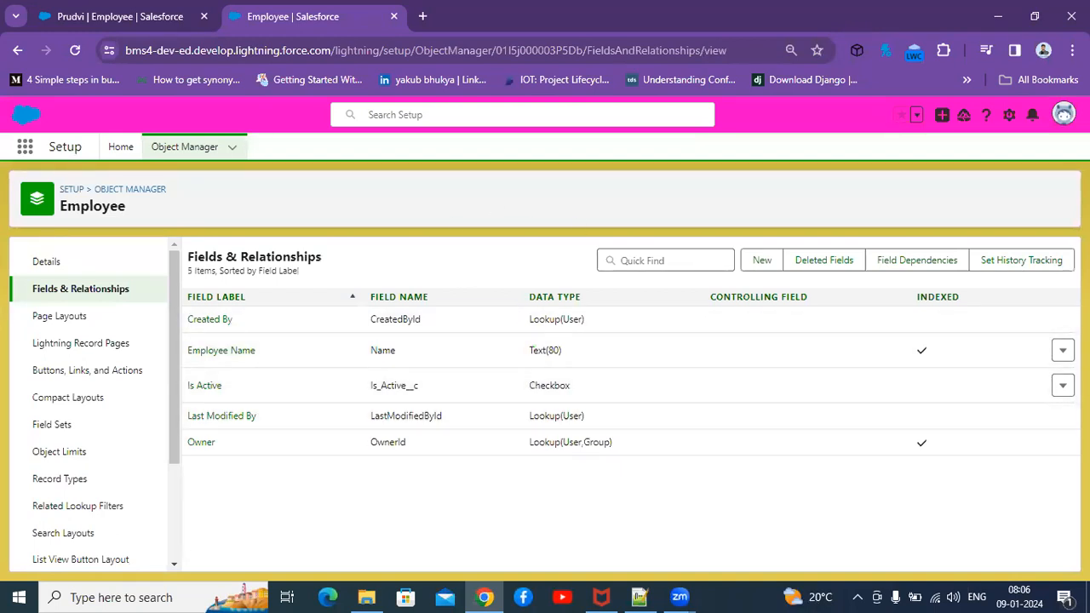
Check the actions offered for the Is Active field, and examine its custom field definition.
left_click(1061, 387)
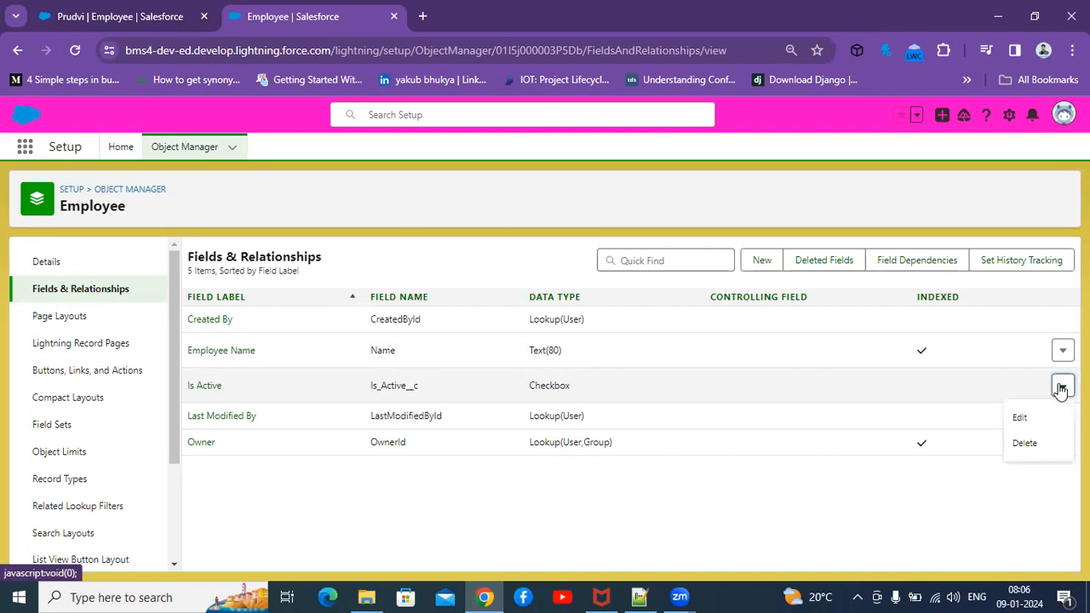
left_click(215, 386)
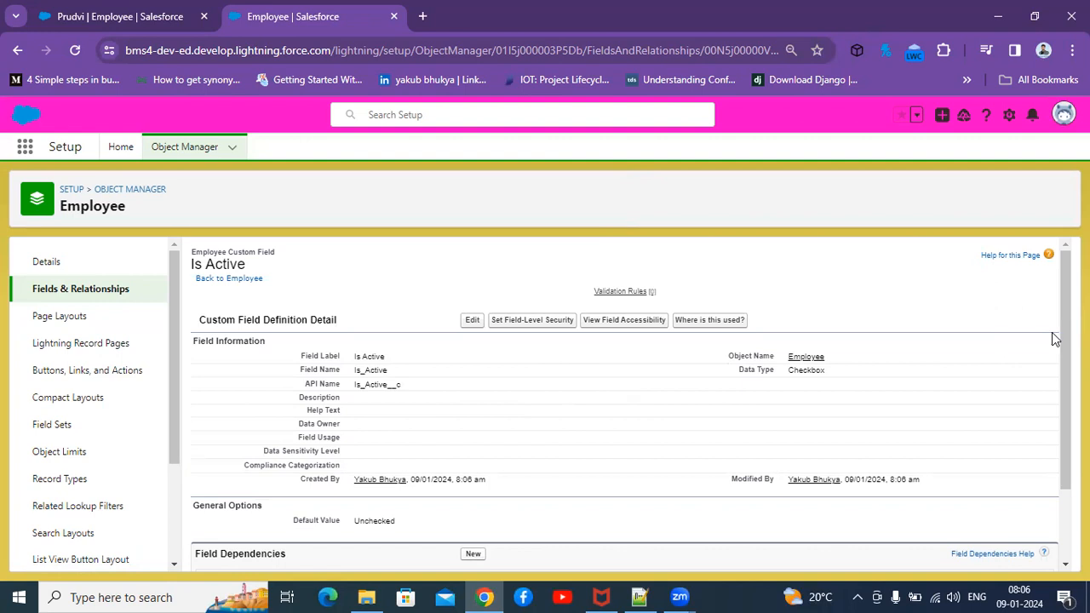
scroll(1064, 366, "down", 1)
scroll(625, 405, "up", 1)
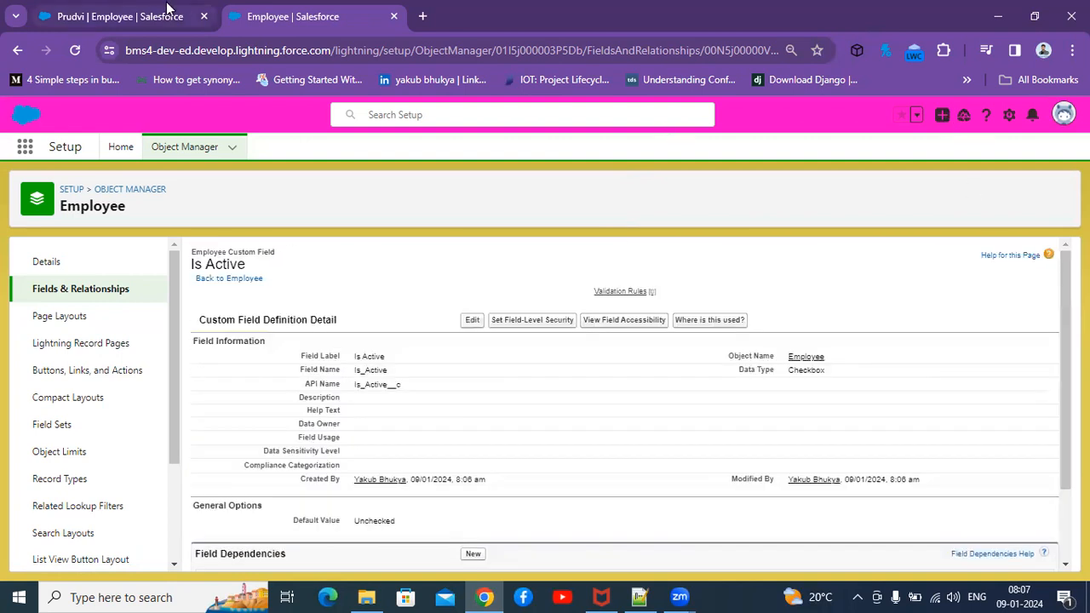
Reload the employee record in My First App, and try to save it with Is Active ticked.
left_click(119, 16)
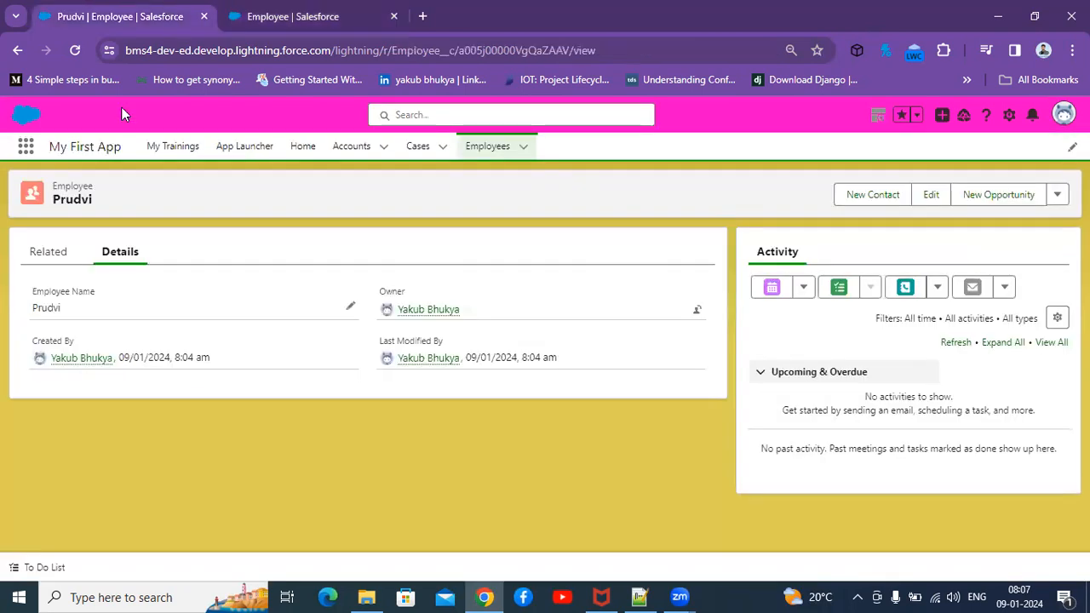
left_click(73, 53)
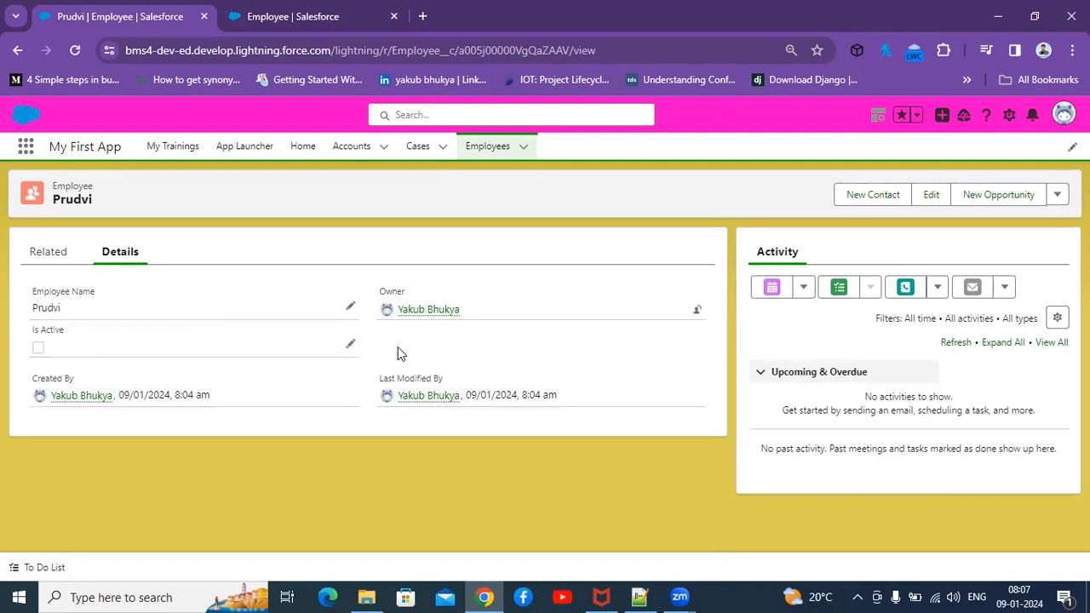
left_click(351, 344)
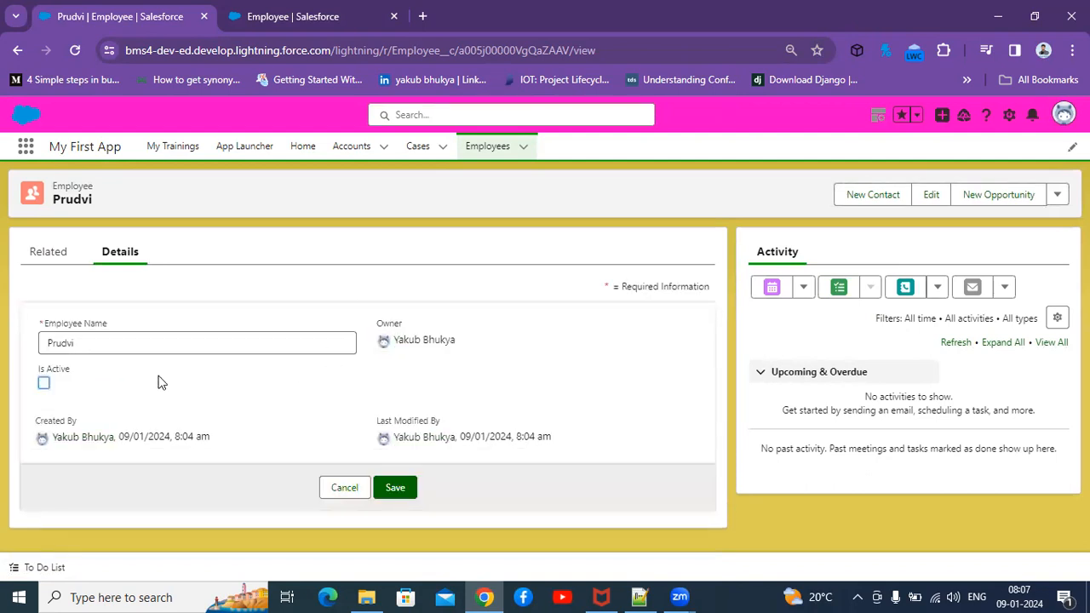
left_click(44, 384)
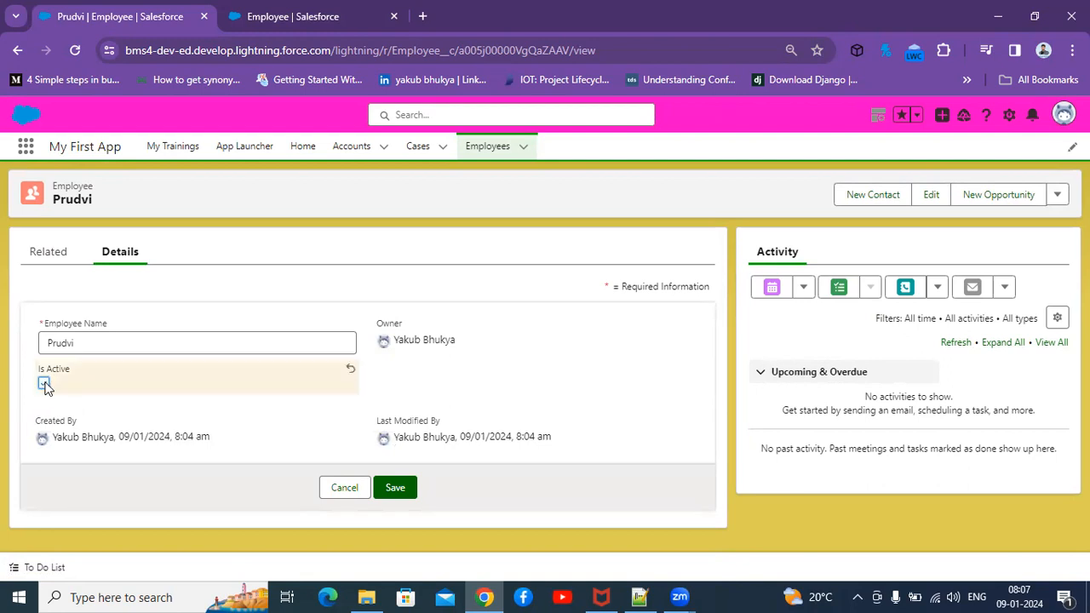
left_click(397, 490)
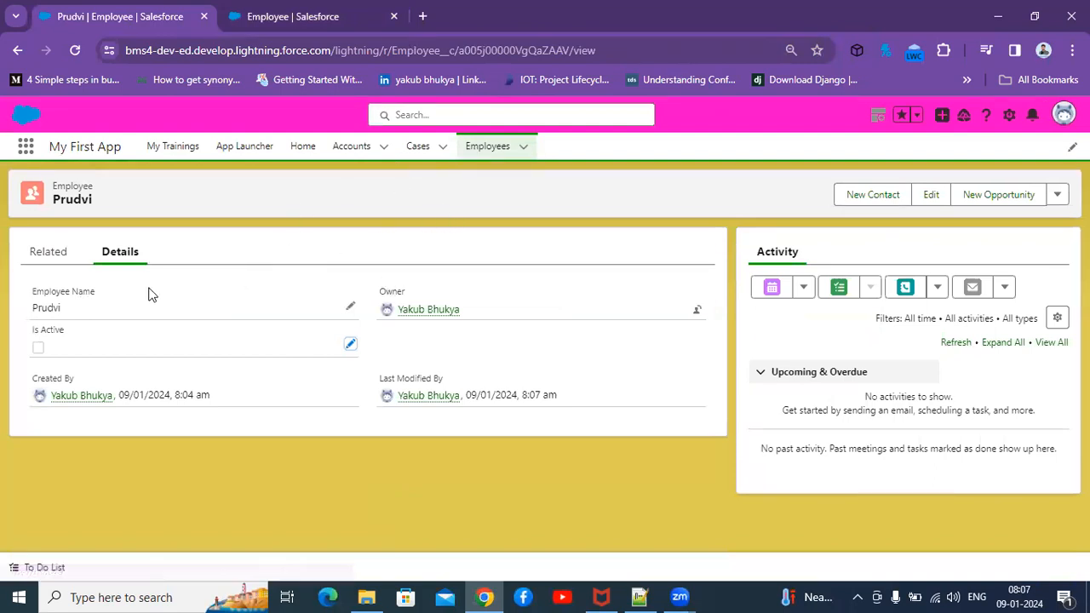
Retry ticking Is Active and saving the same employee record, reloading the page between the two attempts.
left_click(350, 343)
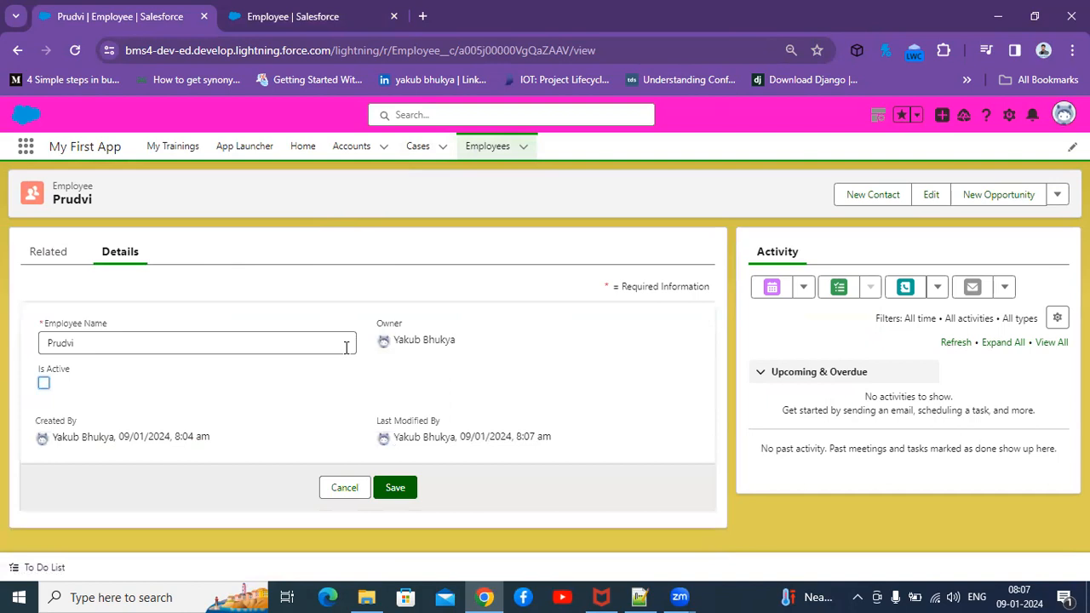
left_click(44, 382)
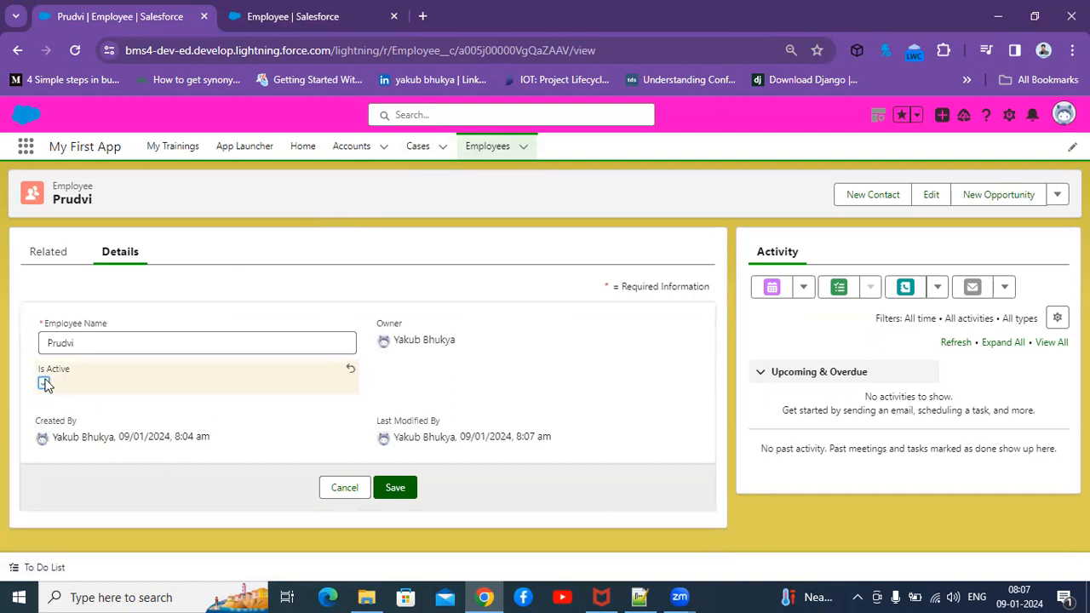
left_click(410, 487)
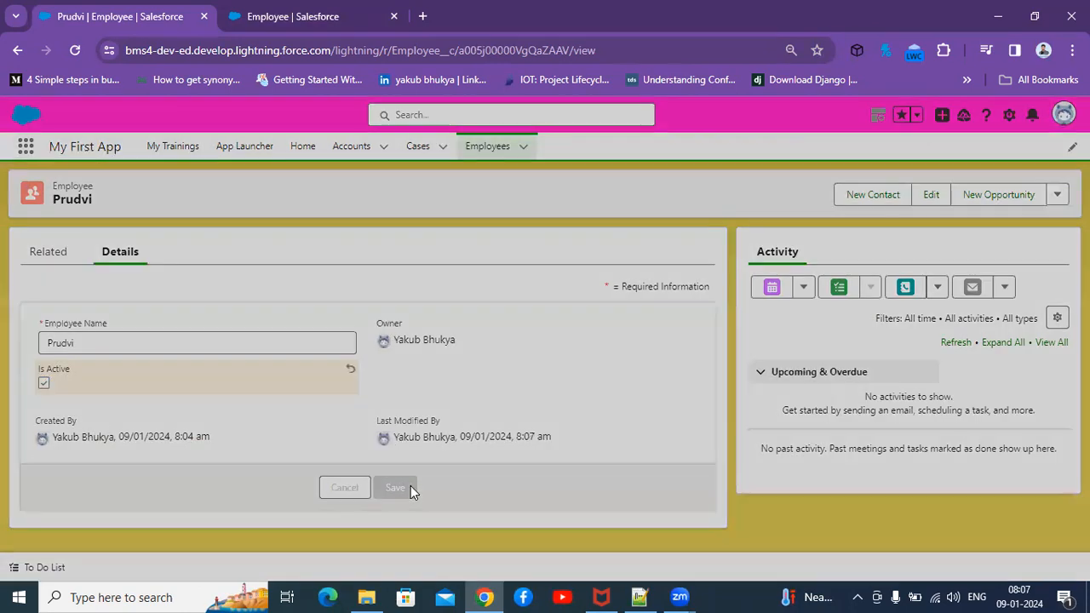
left_click(75, 50)
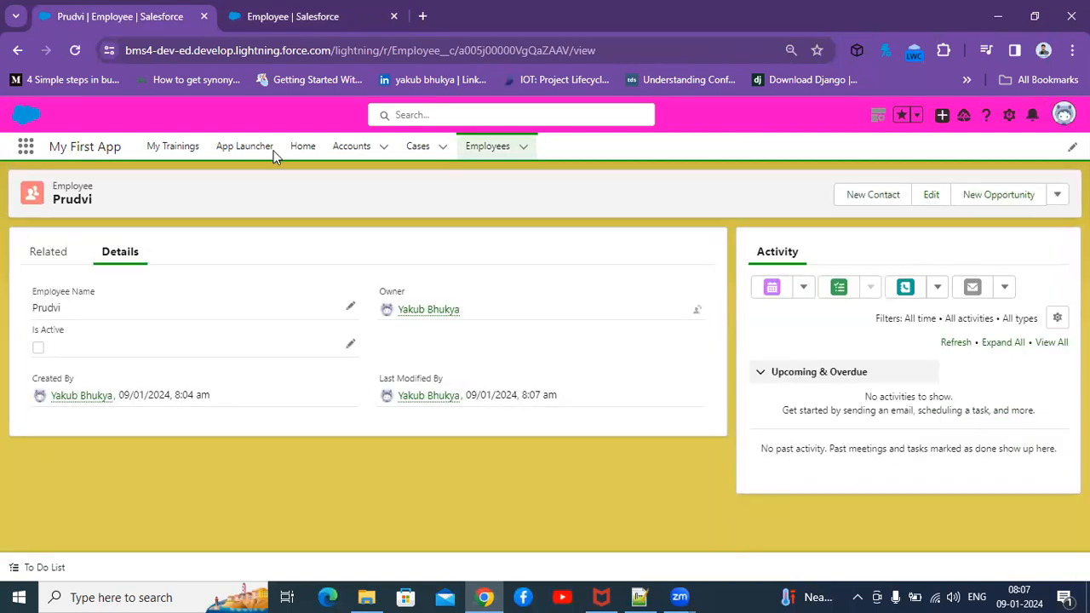
left_click(350, 341)
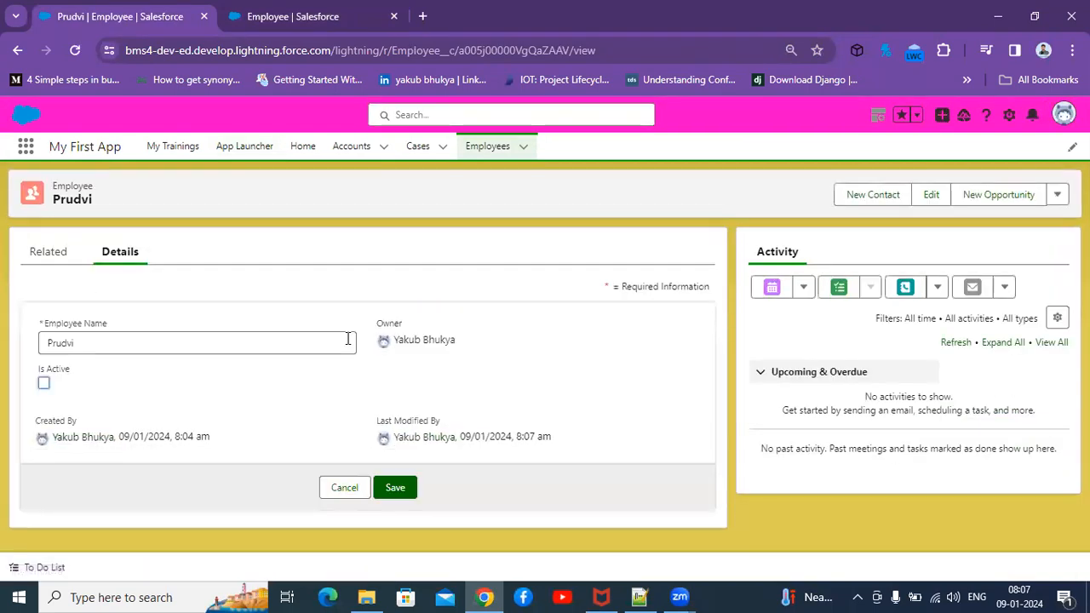
left_click(43, 385)
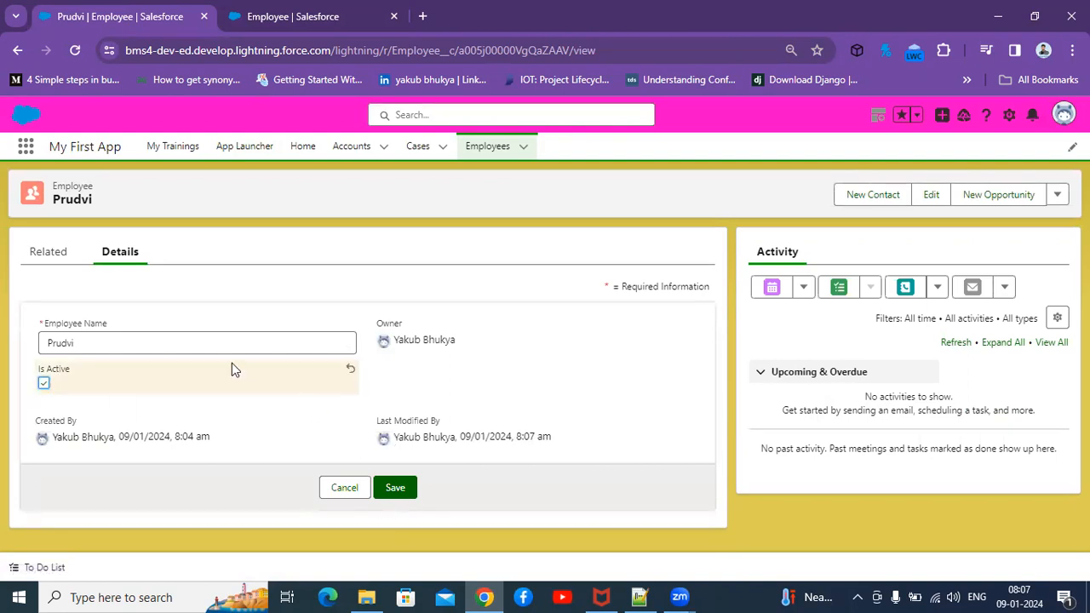
left_click(405, 488)
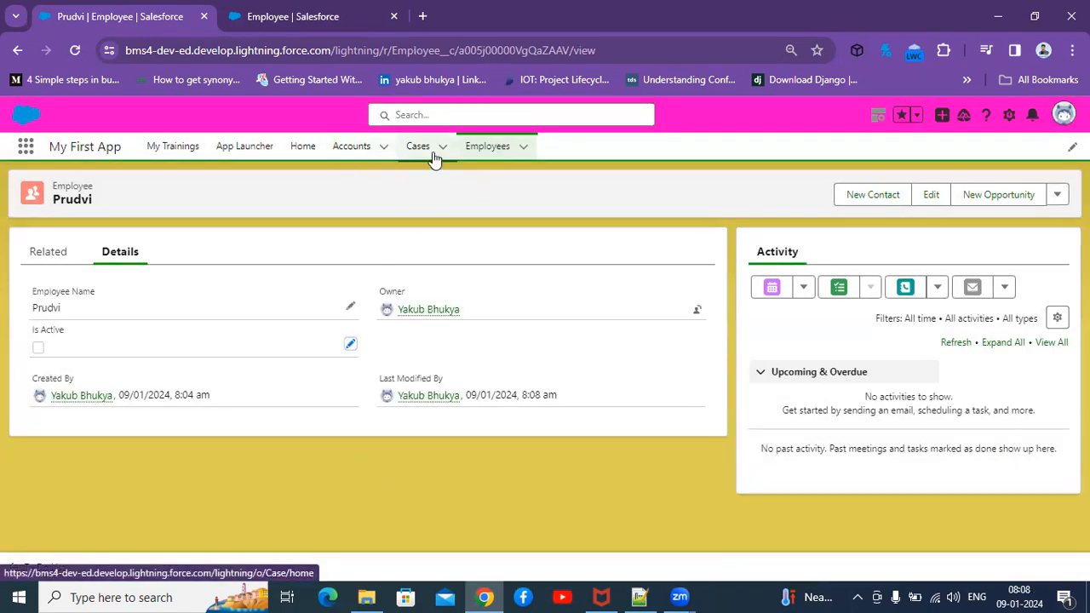
Start a new custom field on the Employee object with Date as its data type.
left_click(492, 151)
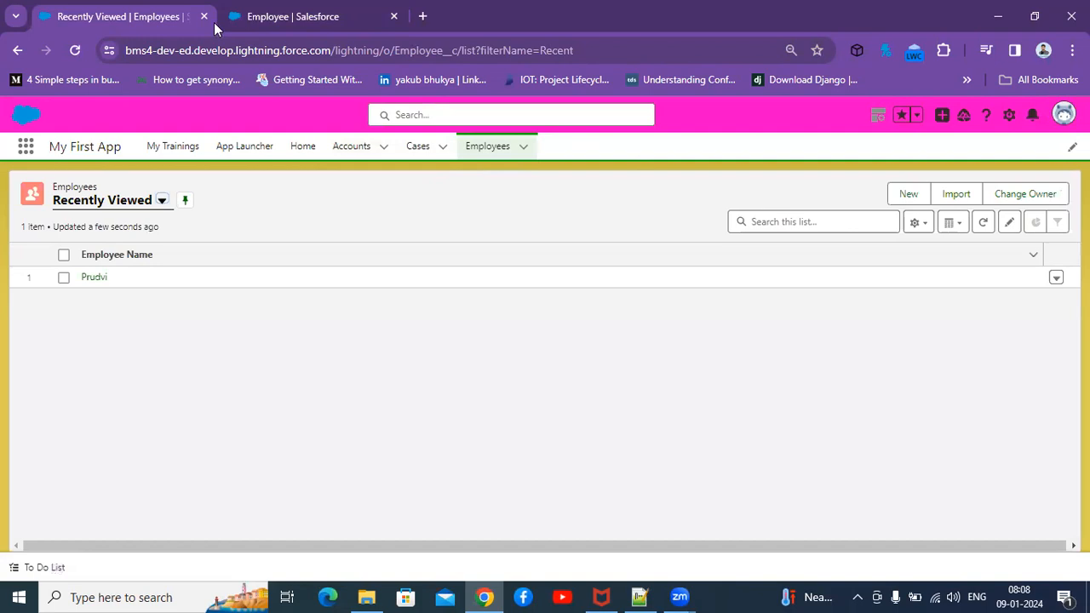
left_click(292, 14)
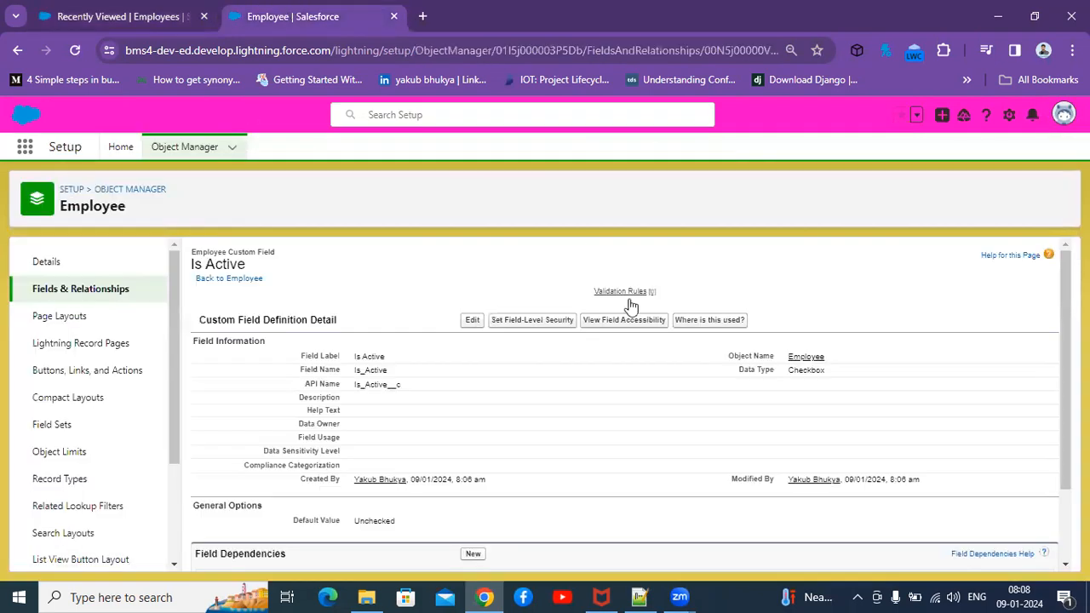
left_click(100, 292)
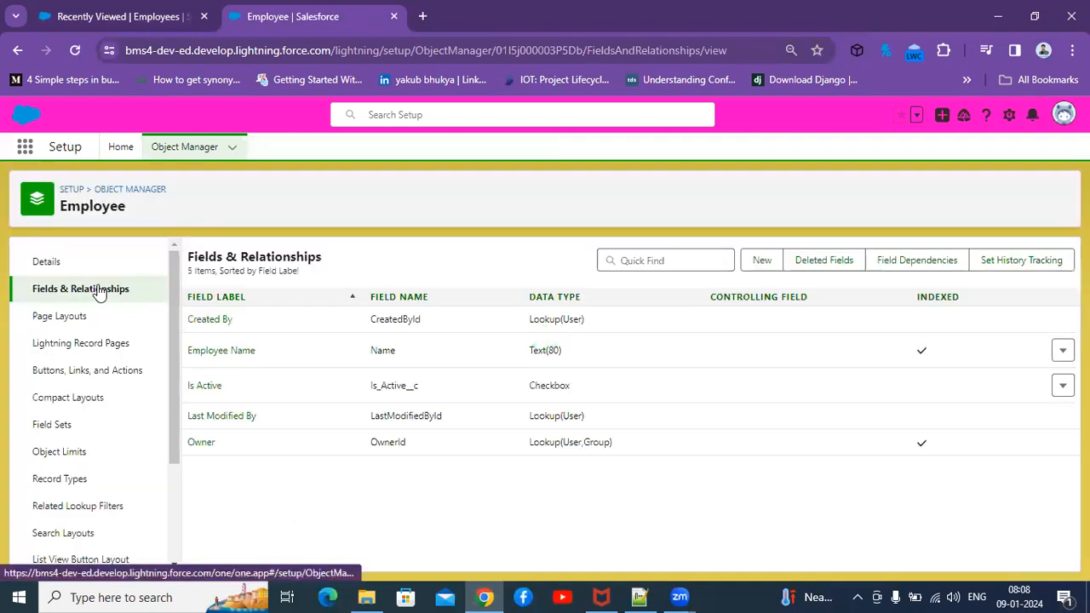
left_click(761, 267)
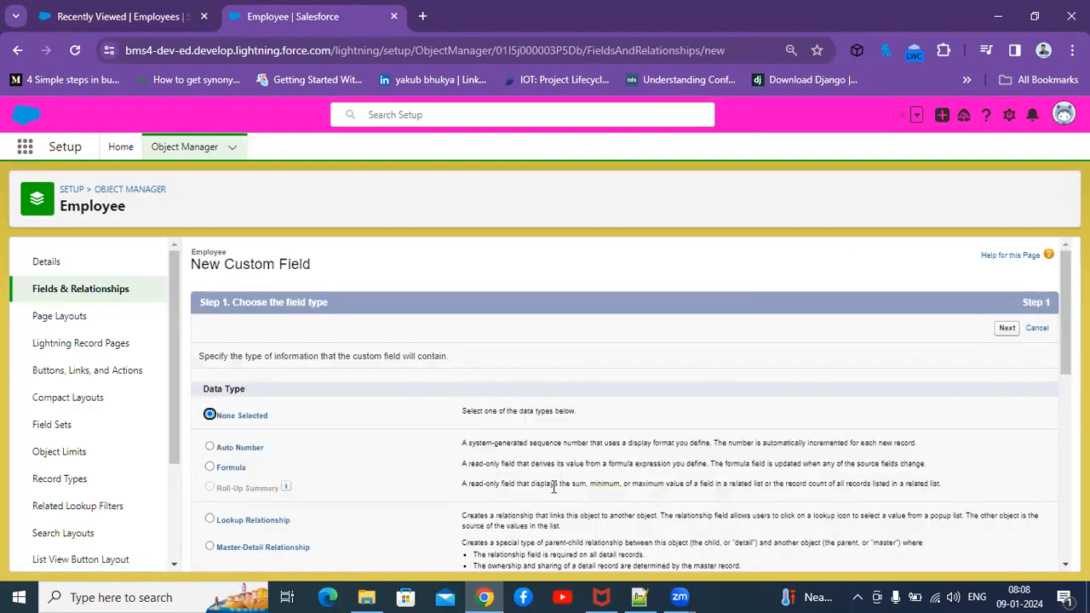
scroll(630, 400, "down", 3)
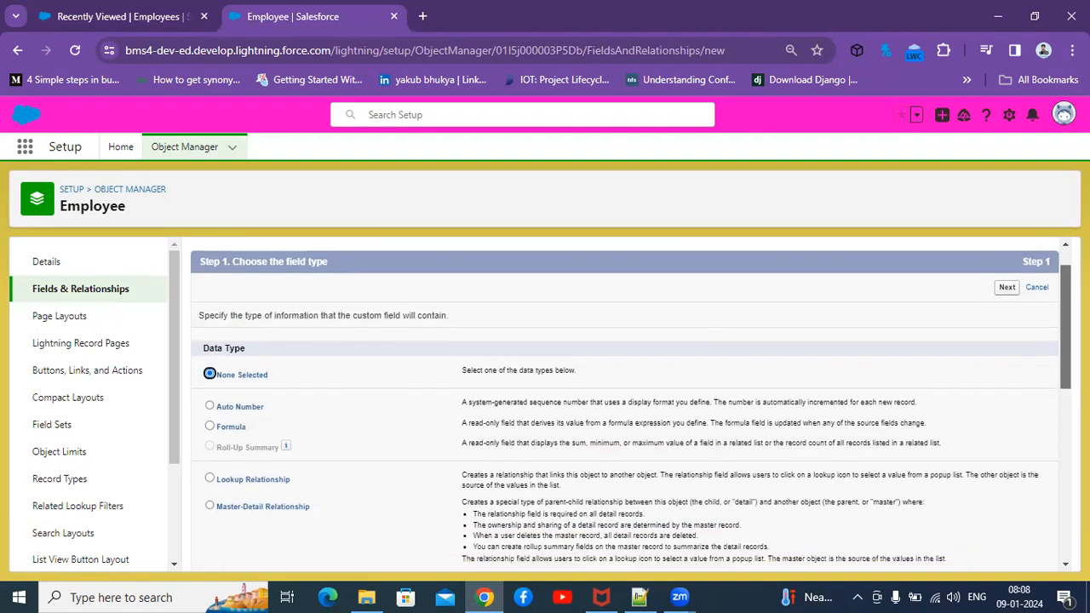
mouse_move(1065, 418)
left_mouse_down()
mouse_move(1065, 439)
mouse_move(1065, 427)
left_mouse_up()
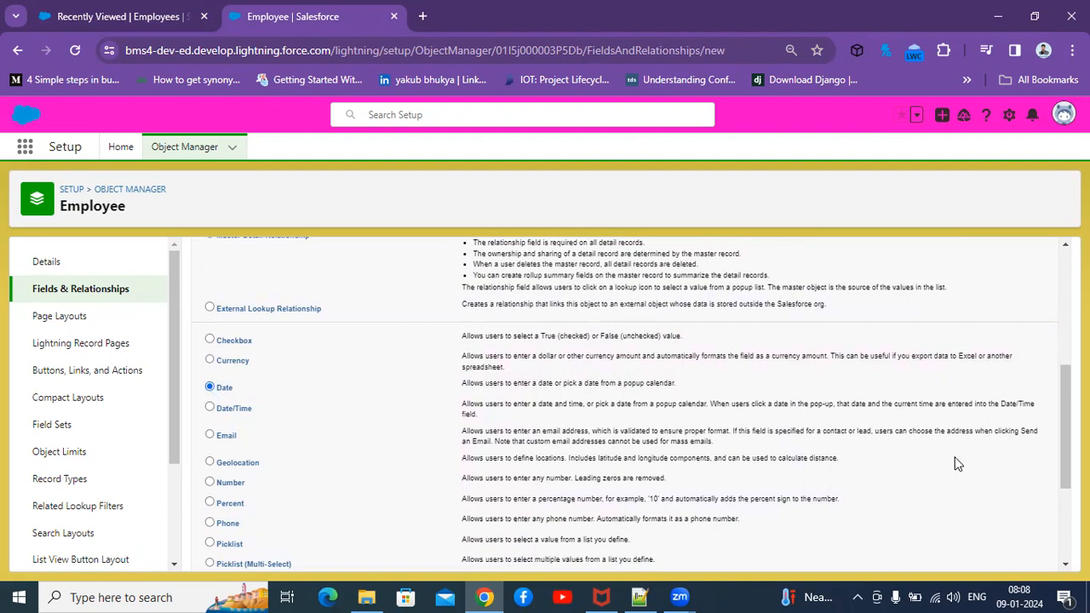
left_click_drag(1065, 419, 1065, 495)
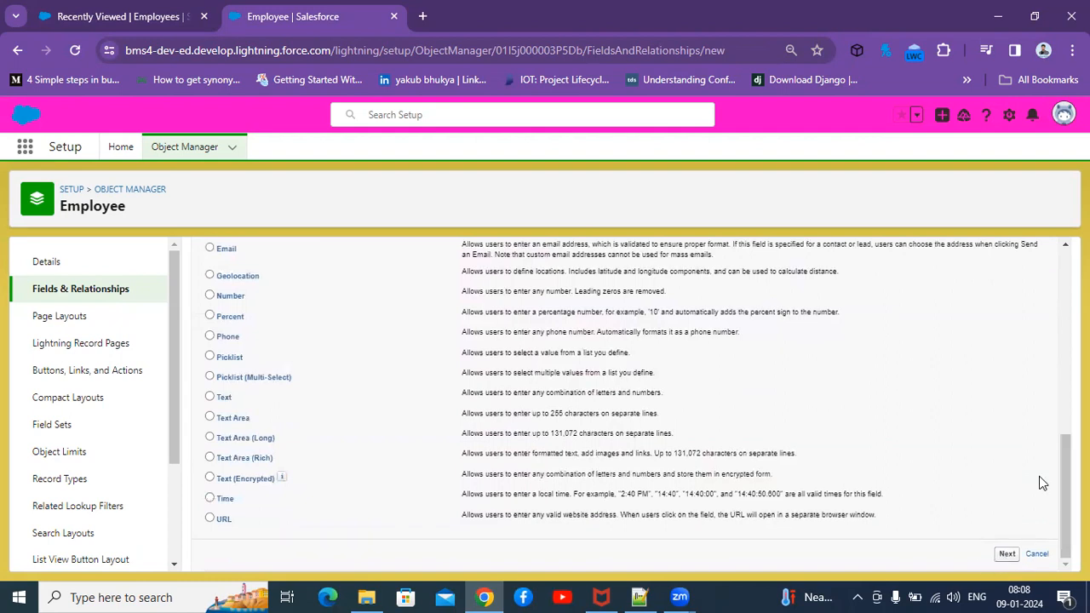
scroll(638, 405, "up", 2)
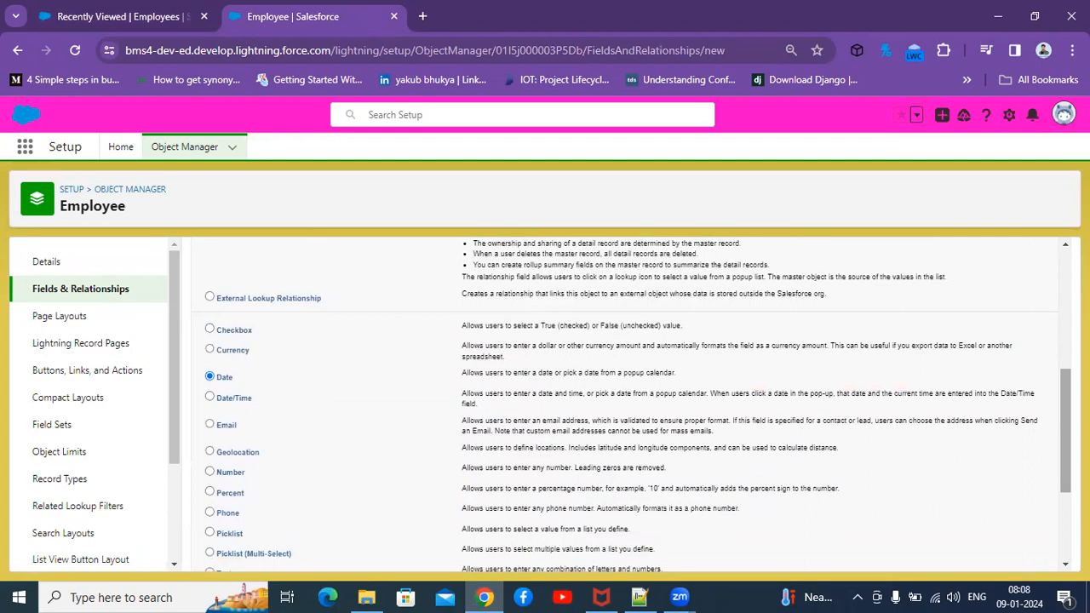
scroll(631, 400, "down", 2)
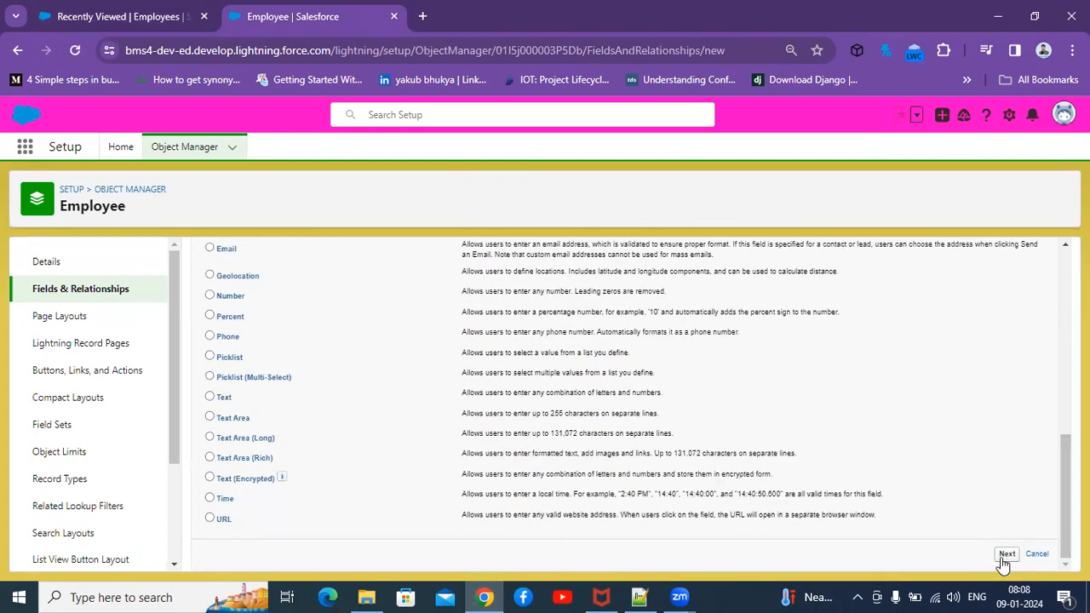
left_click(1006, 554)
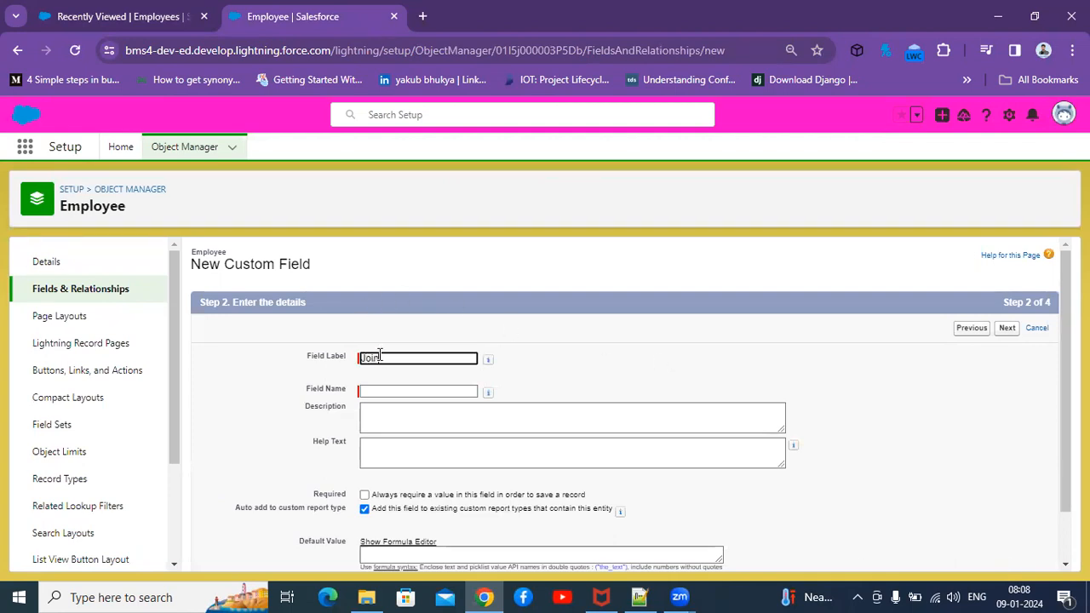
Set the date field's label and name to JoiningDate and continue to field-level security.
left_click(379, 356)
type("JoiningDate")
left_click(421, 393)
left_click(424, 406)
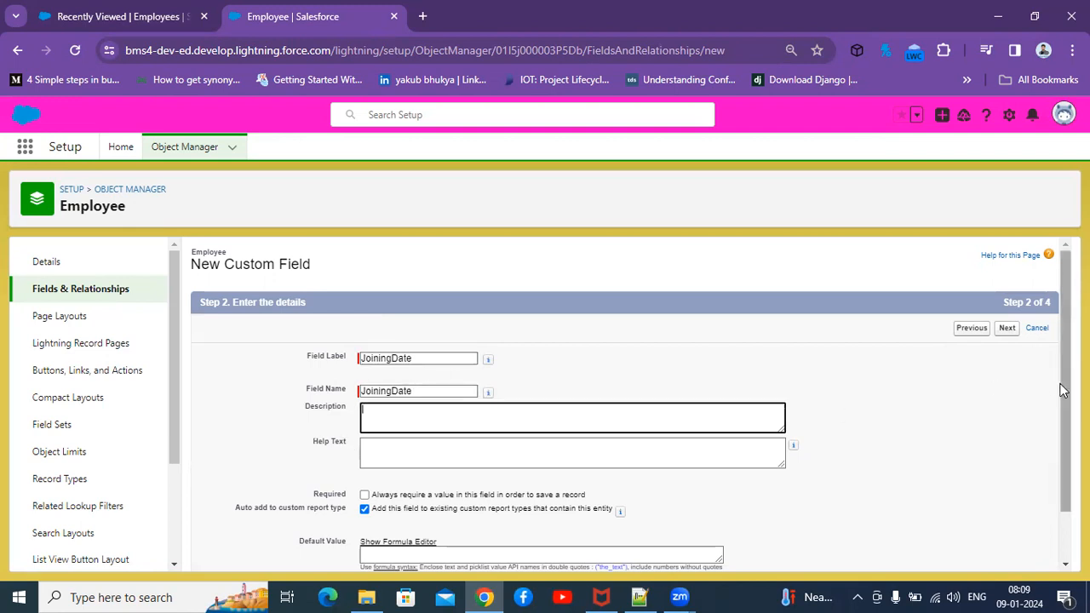
scroll(1064, 383, "down", 2)
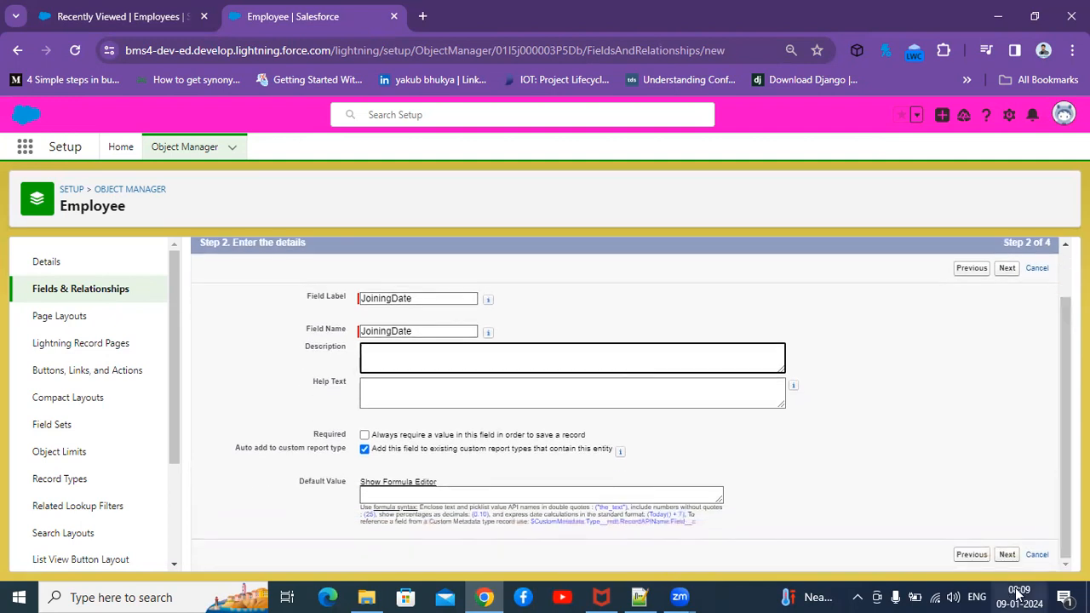
left_click(1007, 554)
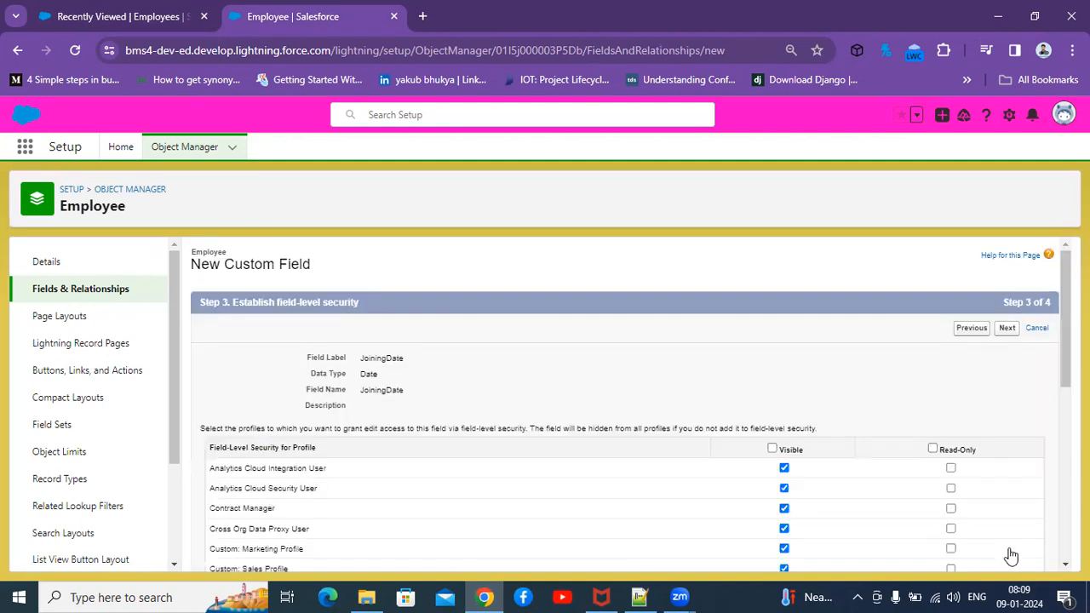
Keep the default field-level security for JoiningDate, and save the field with Employee Layout deselected.
left_click(1005, 329)
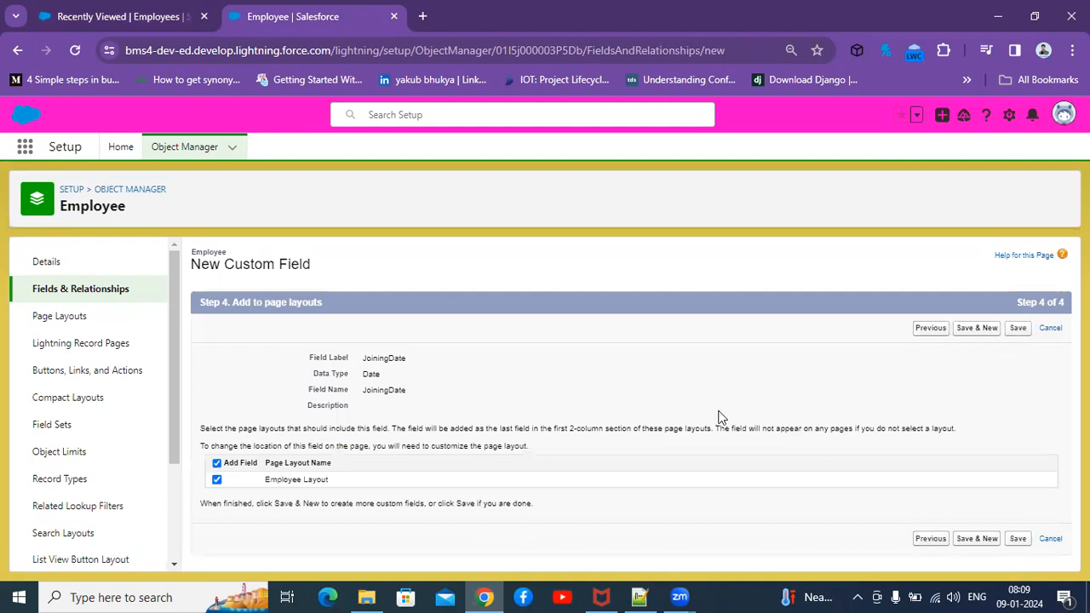
left_click(217, 469)
left_click(217, 464)
left_click(216, 480)
left_click(1017, 542)
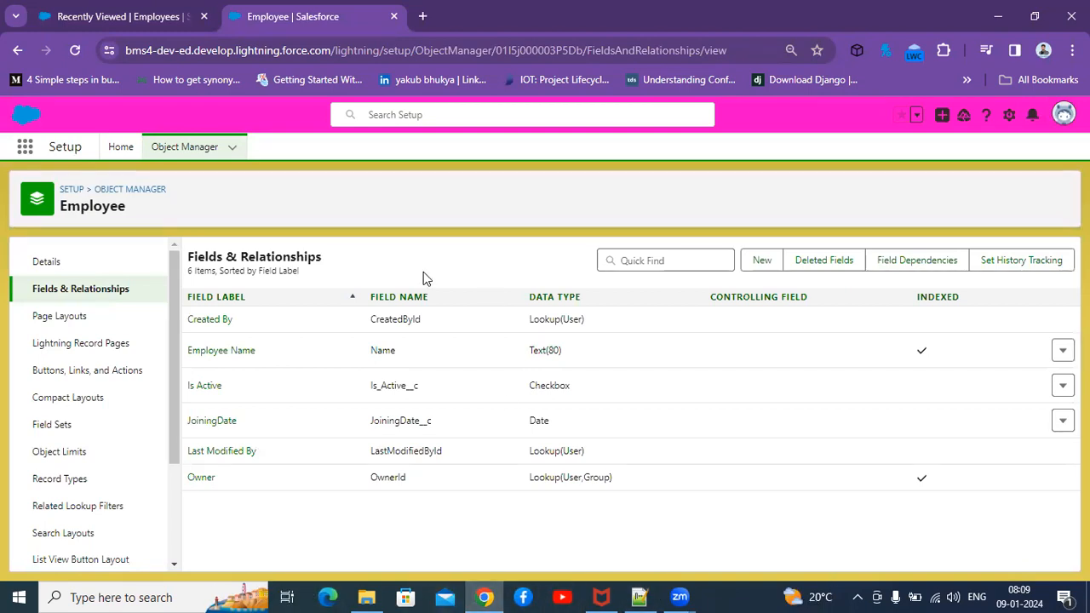
Reload the Employees list in My First App, and create an employee named Is Active with the Is Active checkbox ticked.
left_click(114, 12)
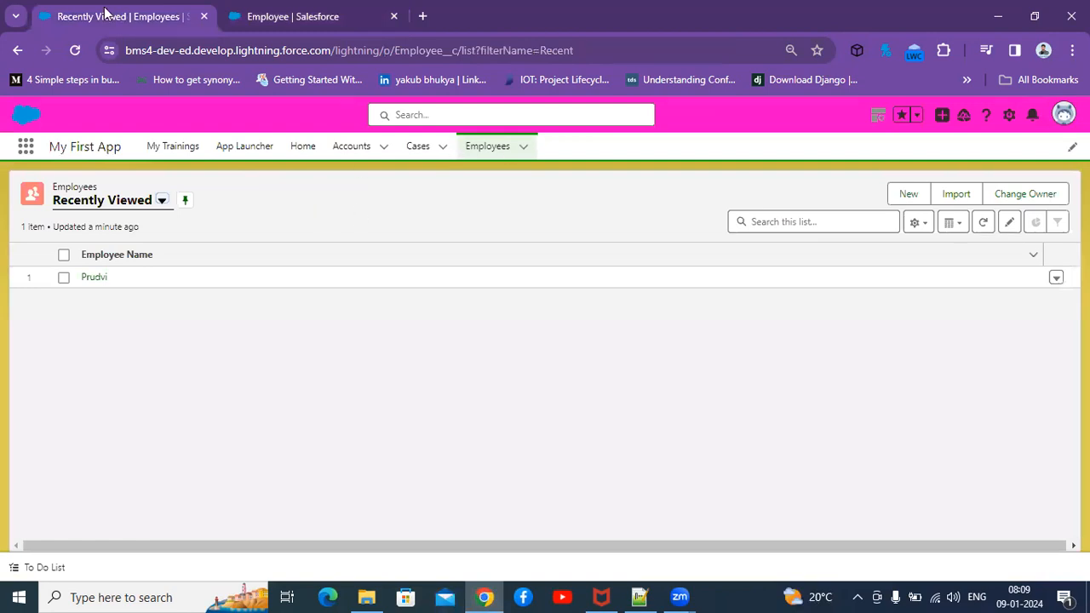
left_click(75, 52)
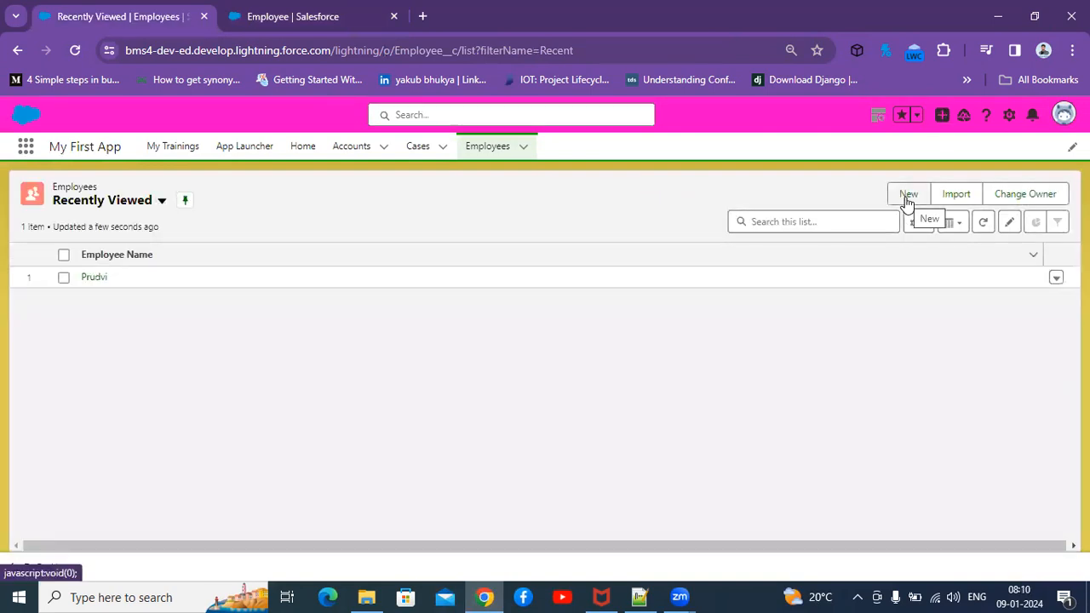
left_click(907, 197)
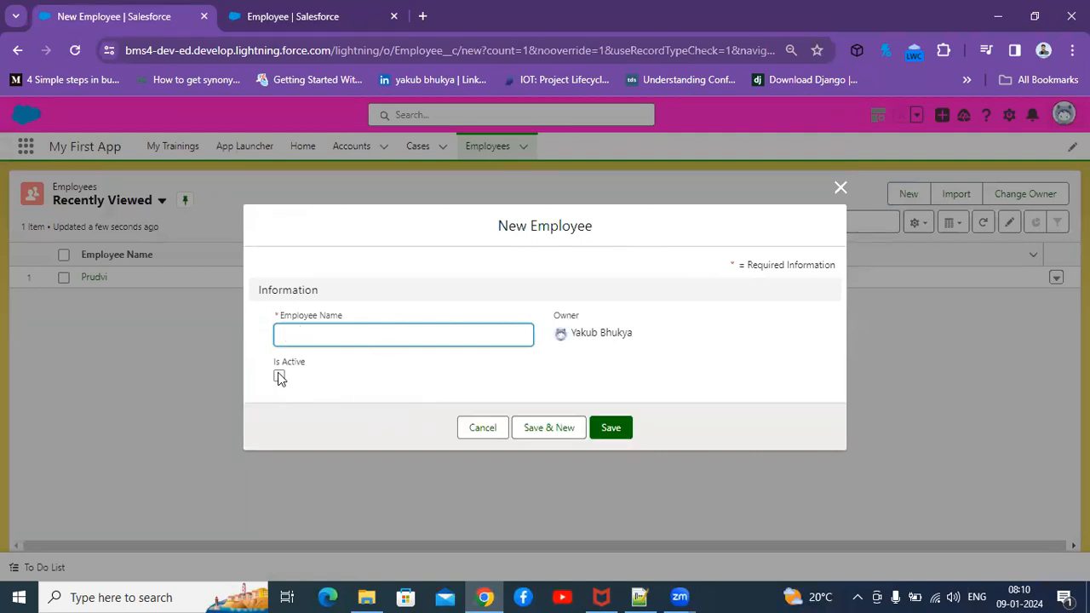
left_click(279, 377)
left_click(279, 384)
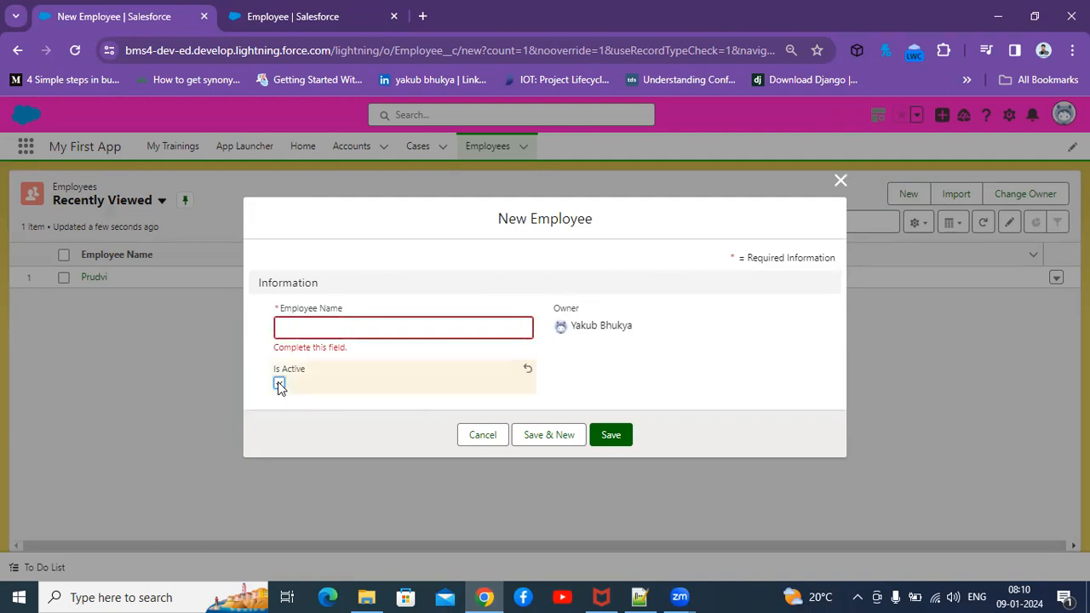
left_click(360, 330)
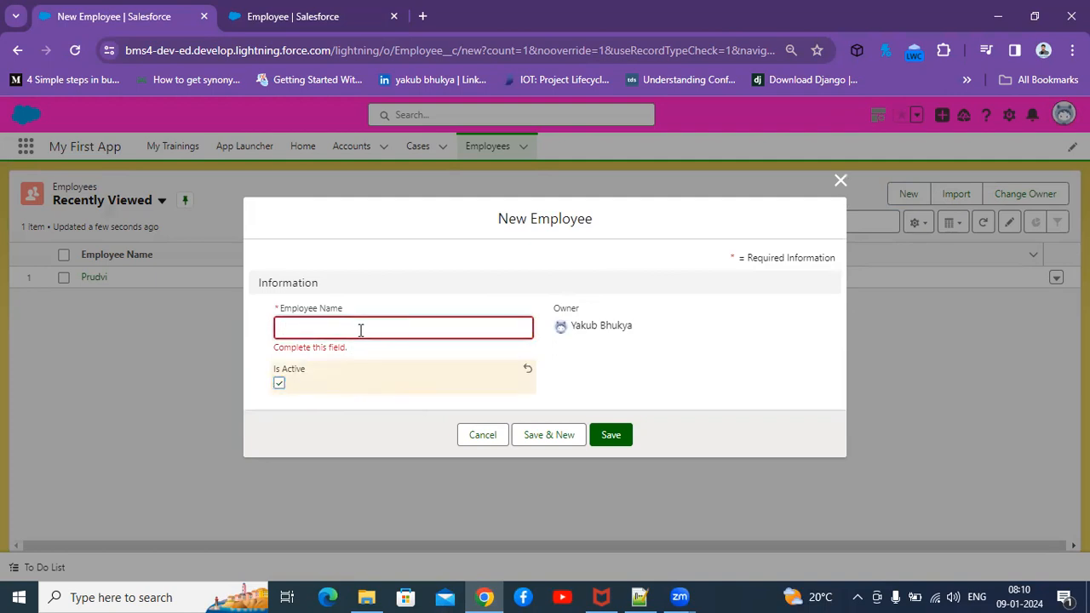
type("Is Activ")
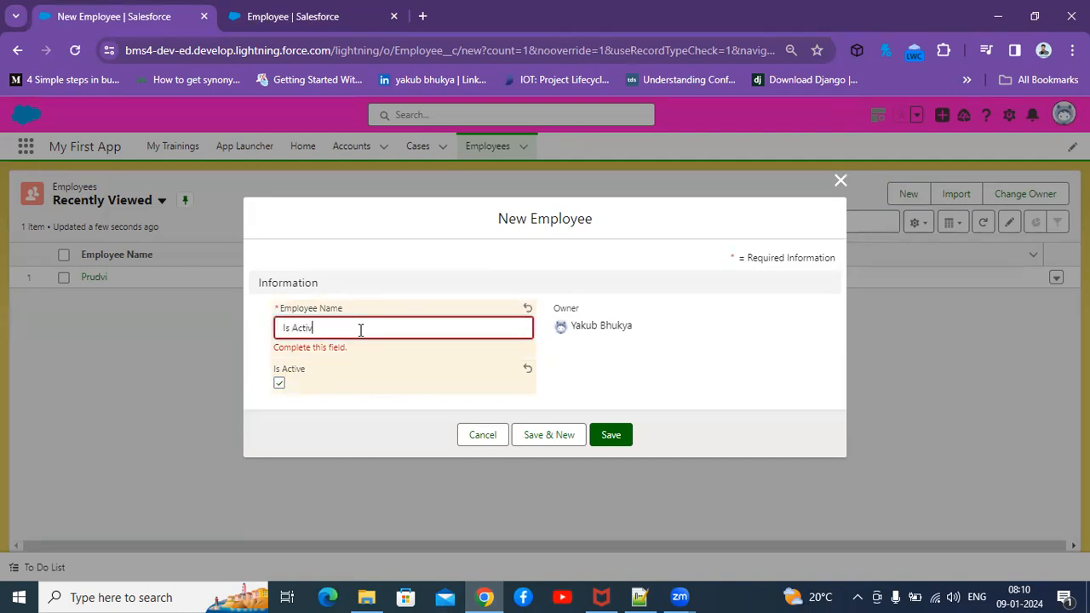
left_click(606, 432)
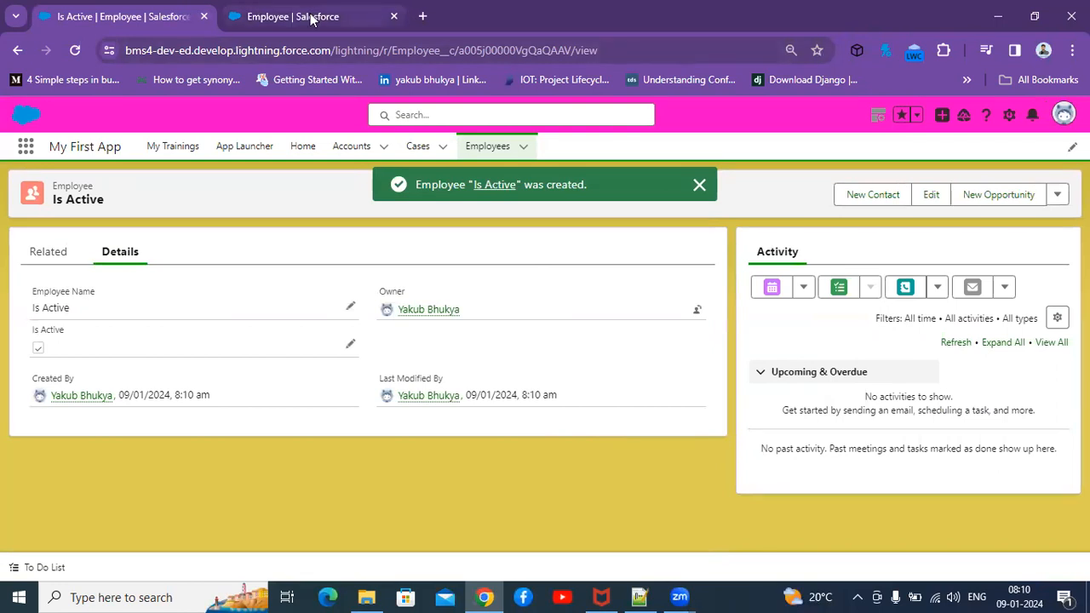
Add JoiningDate below Owner in the Information section of the Employee Layout page layout, and save the layout.
left_click(377, 17)
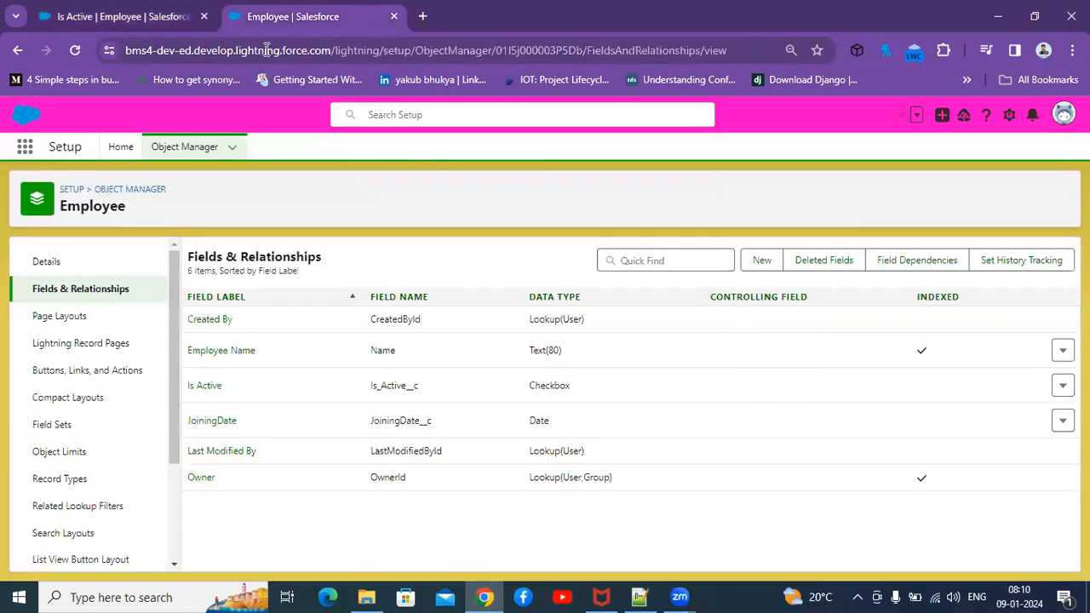
left_click(61, 316)
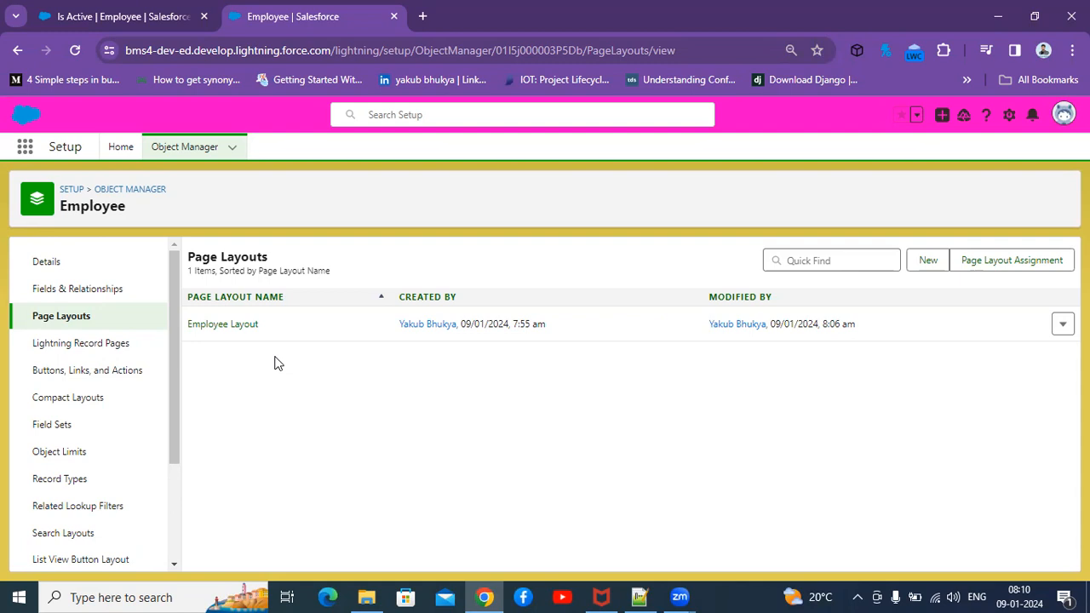
left_click(242, 329)
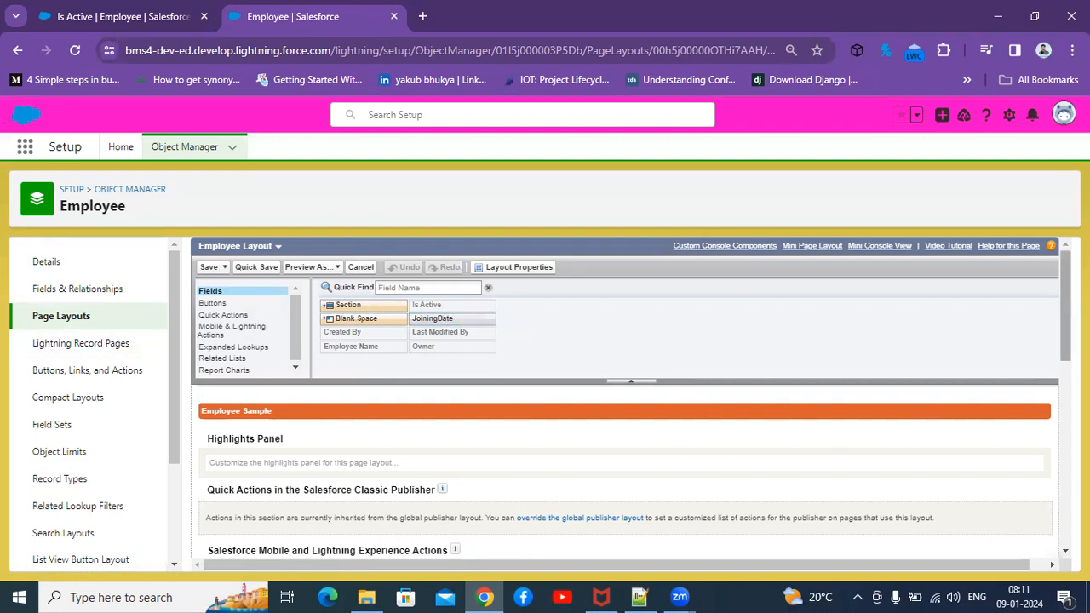
scroll(630, 401, "down", 4)
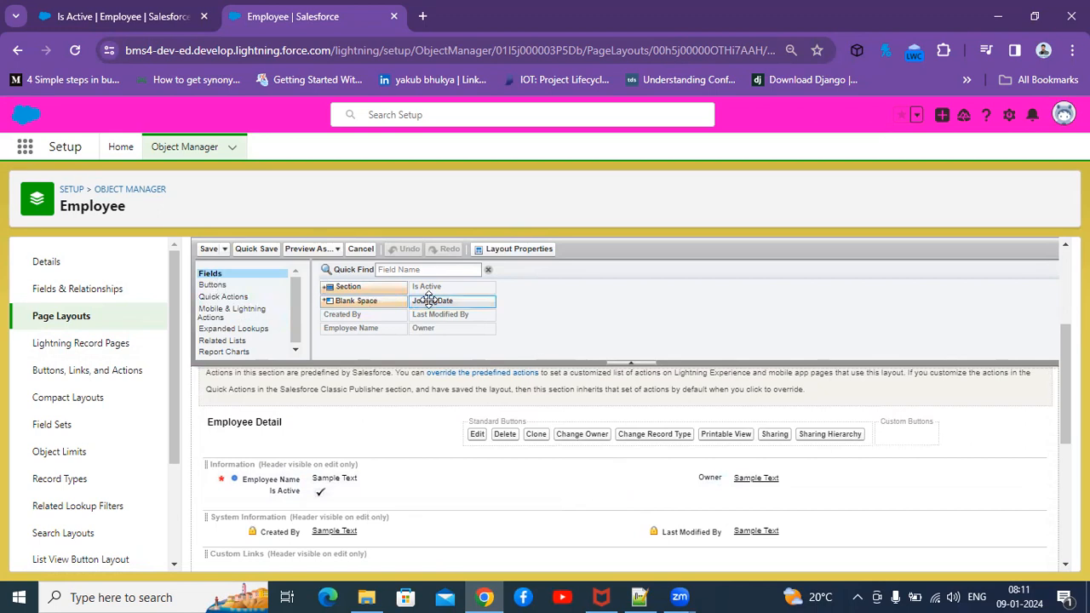
left_click_drag(429, 300, 730, 482)
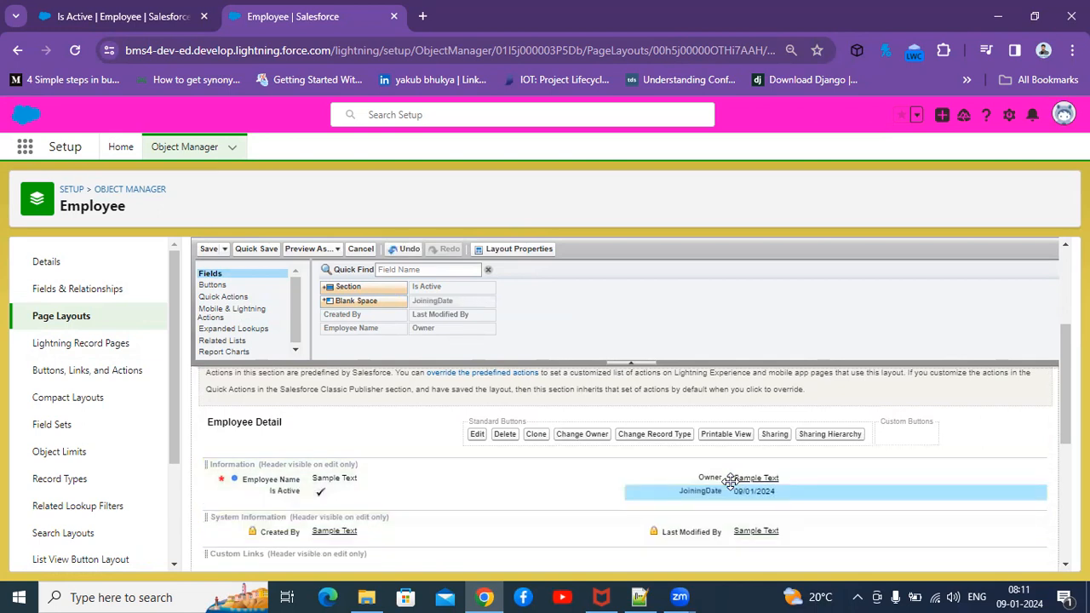
left_click(208, 250)
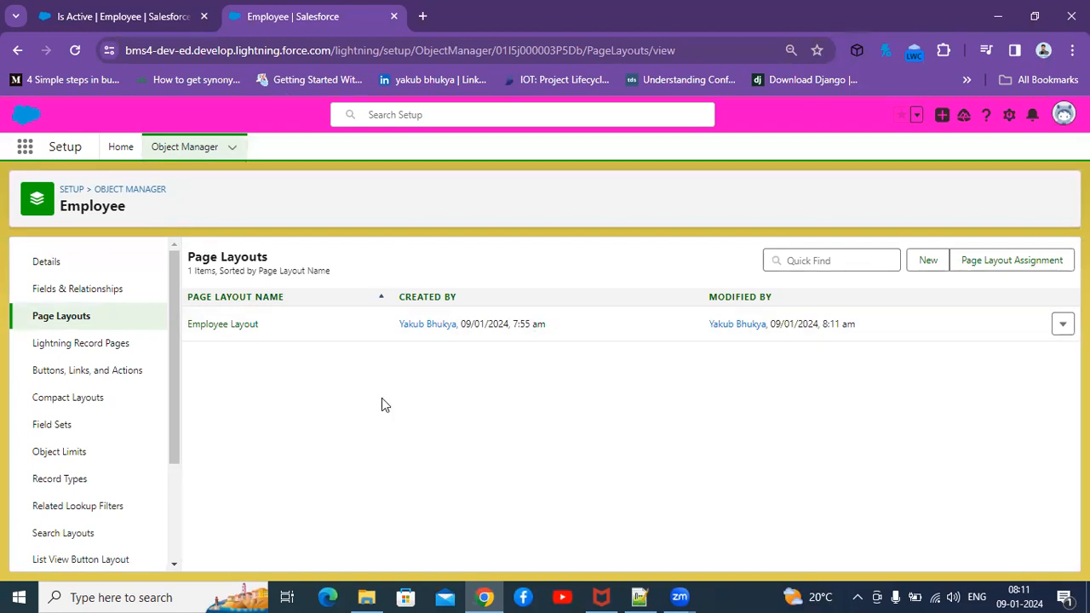
Reload the Is Active employee record and the Employee page layouts, and check the record and a blank new employee form for JoiningDate.
left_click(89, 9)
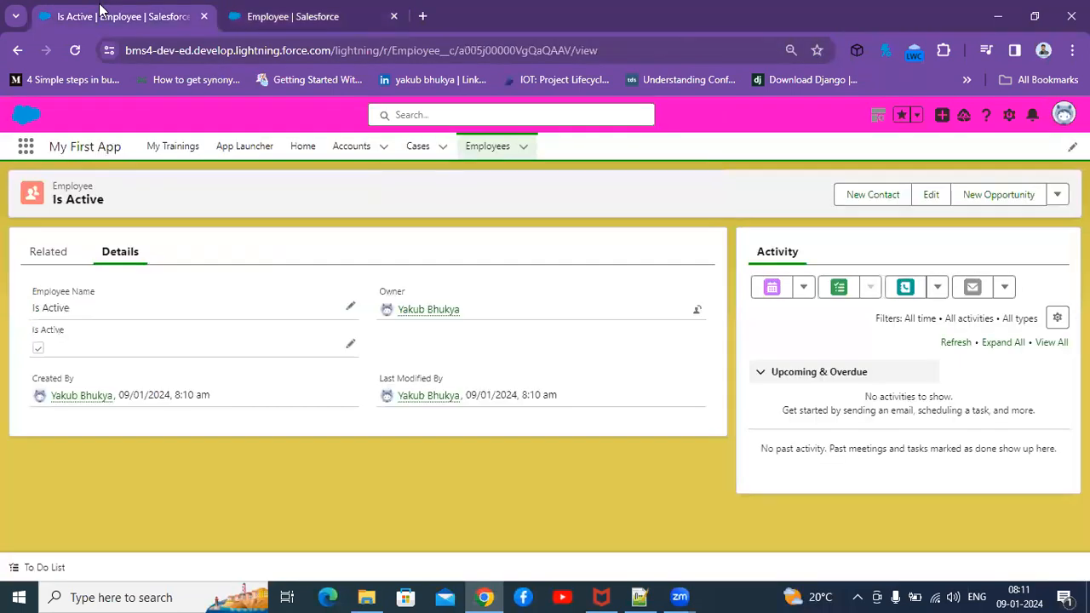
left_click(75, 52)
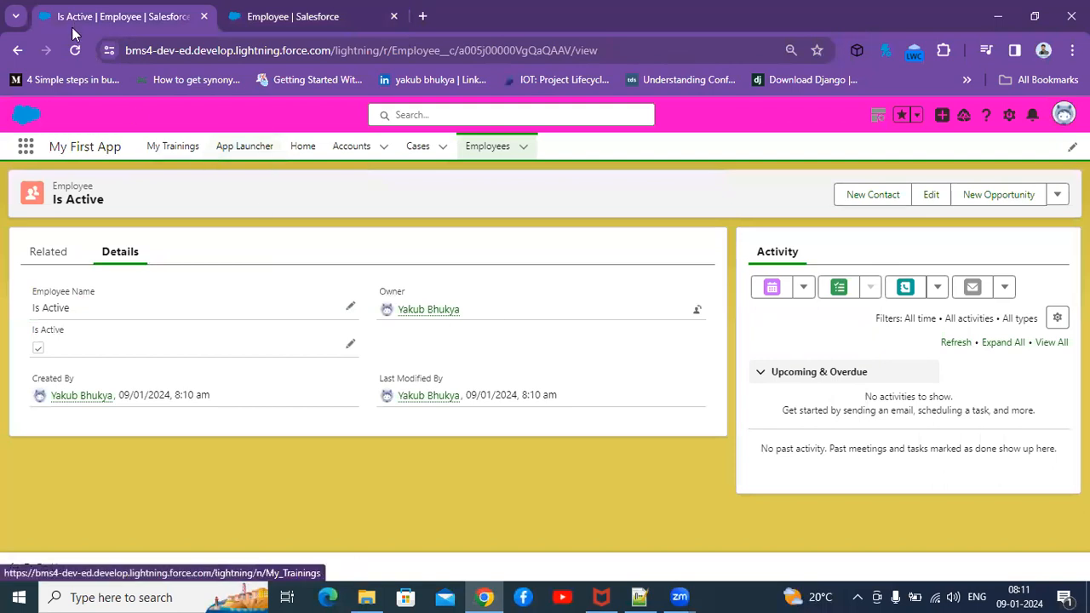
left_click(294, 13)
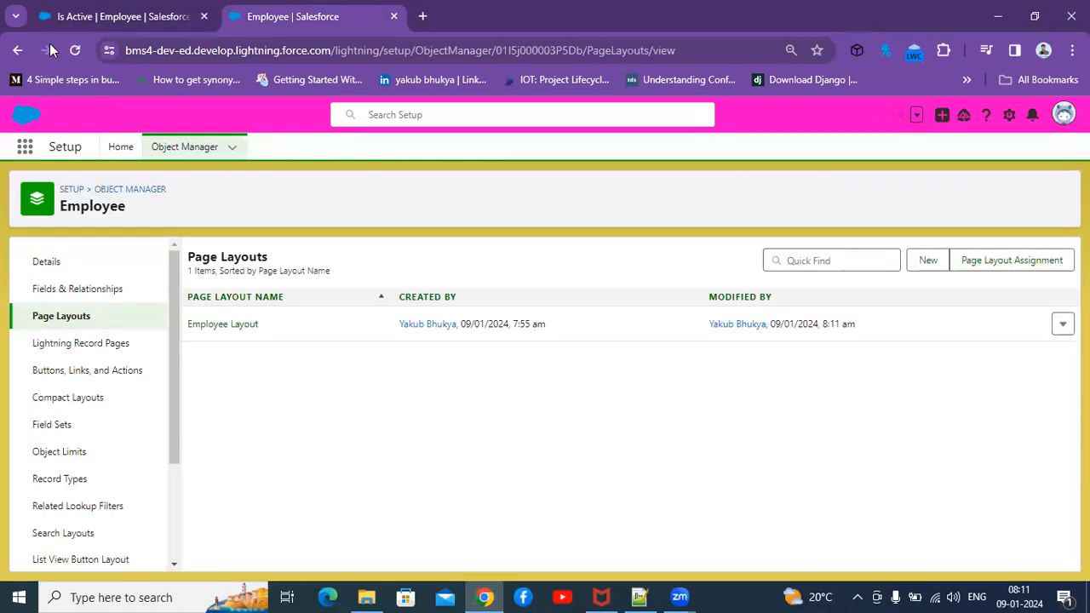
left_click(75, 50)
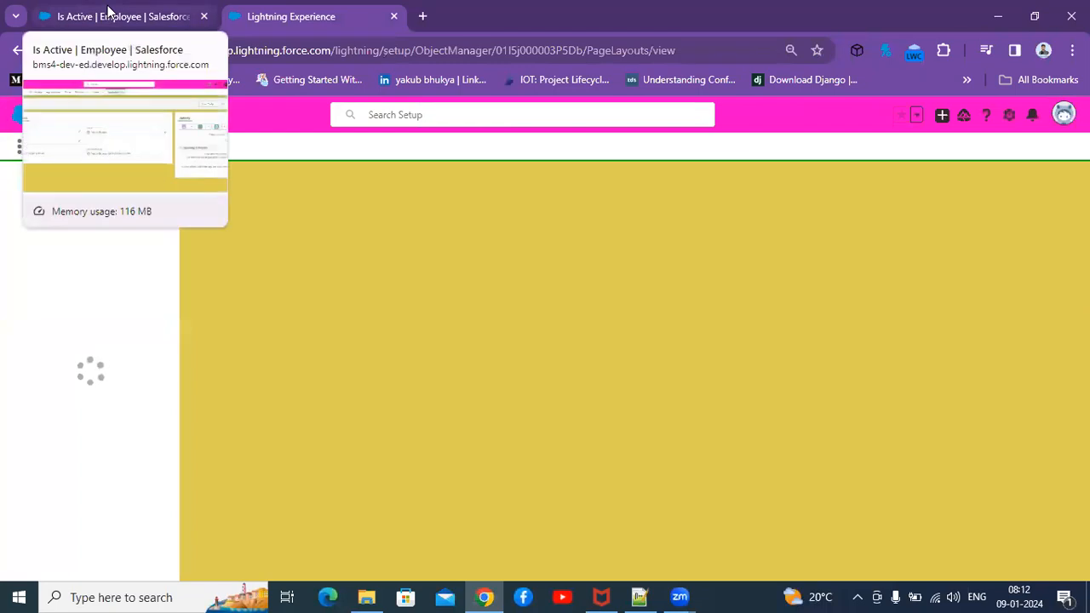
left_click(108, 10)
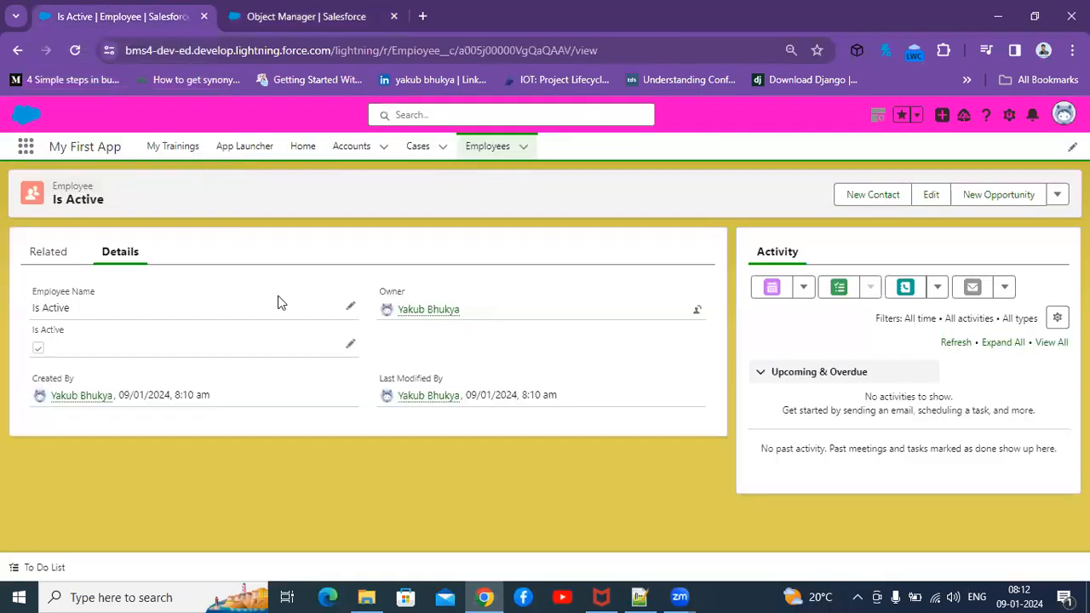
left_click(70, 53)
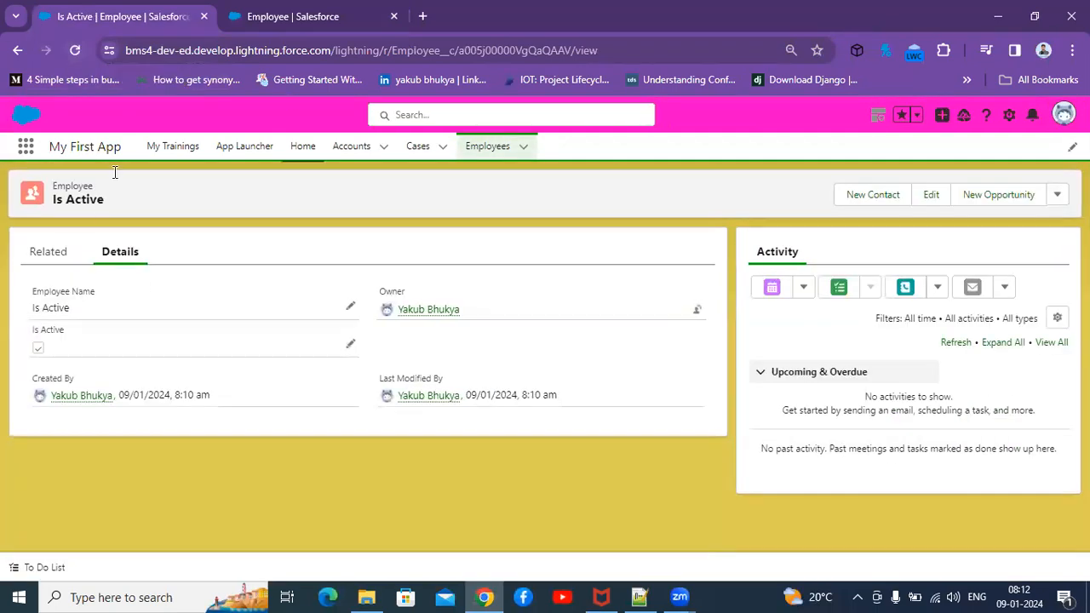
left_click(473, 141)
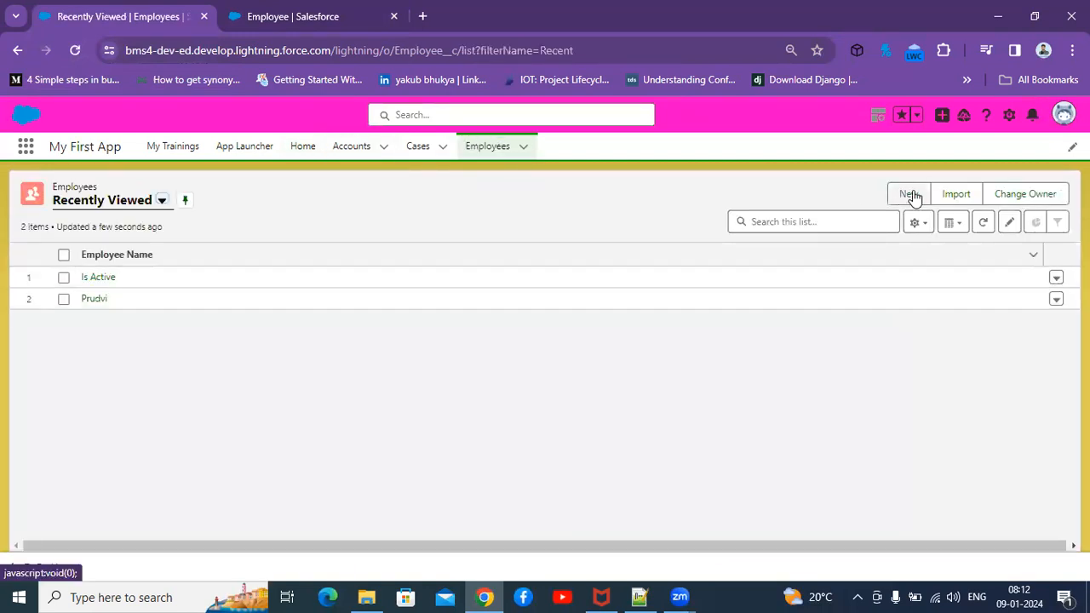
left_click(911, 194)
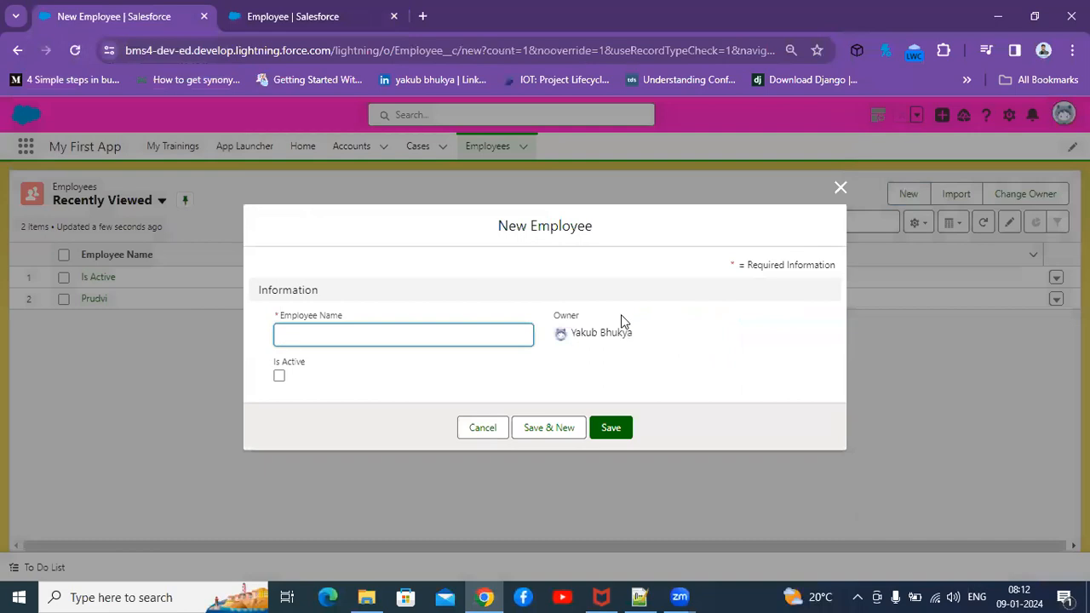
left_click(481, 428)
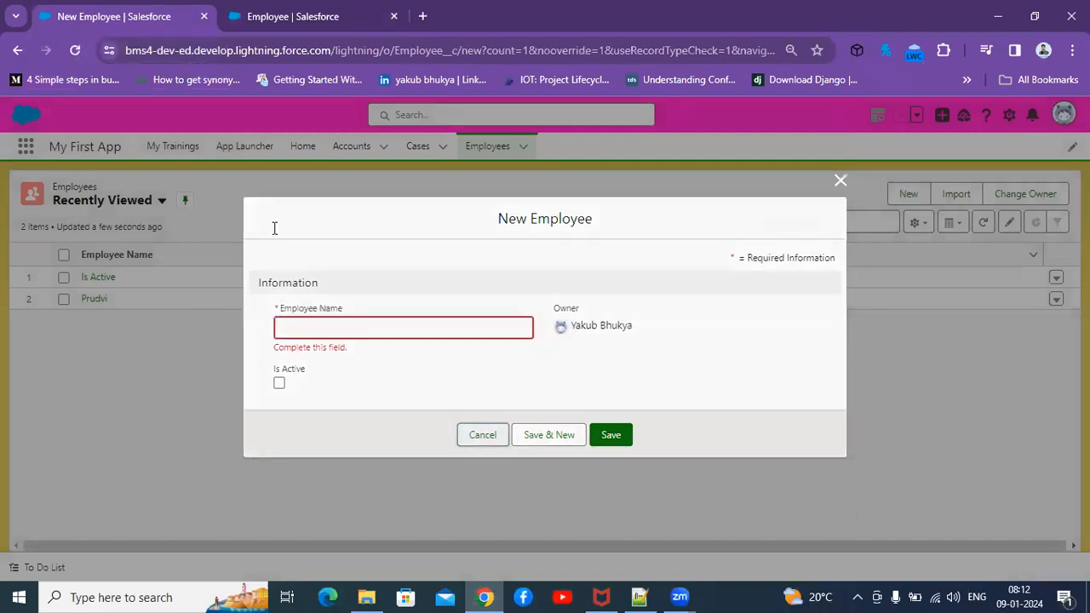